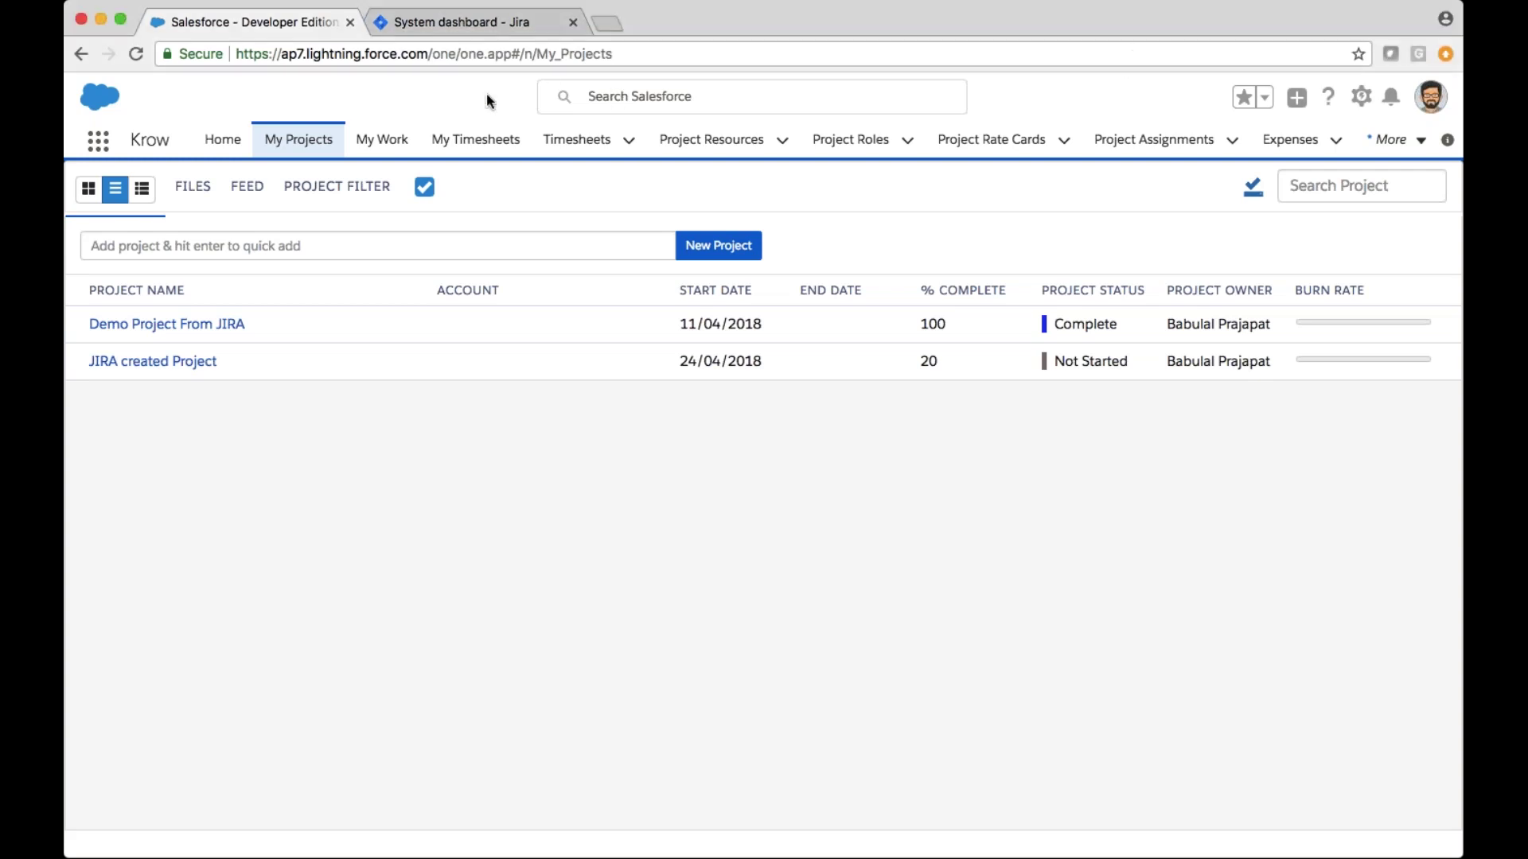
# - Create the billable project KROW TO JIRA starting 24/04/2018, with Create Project in JIRA enabled
pyautogui.click(454, 242)
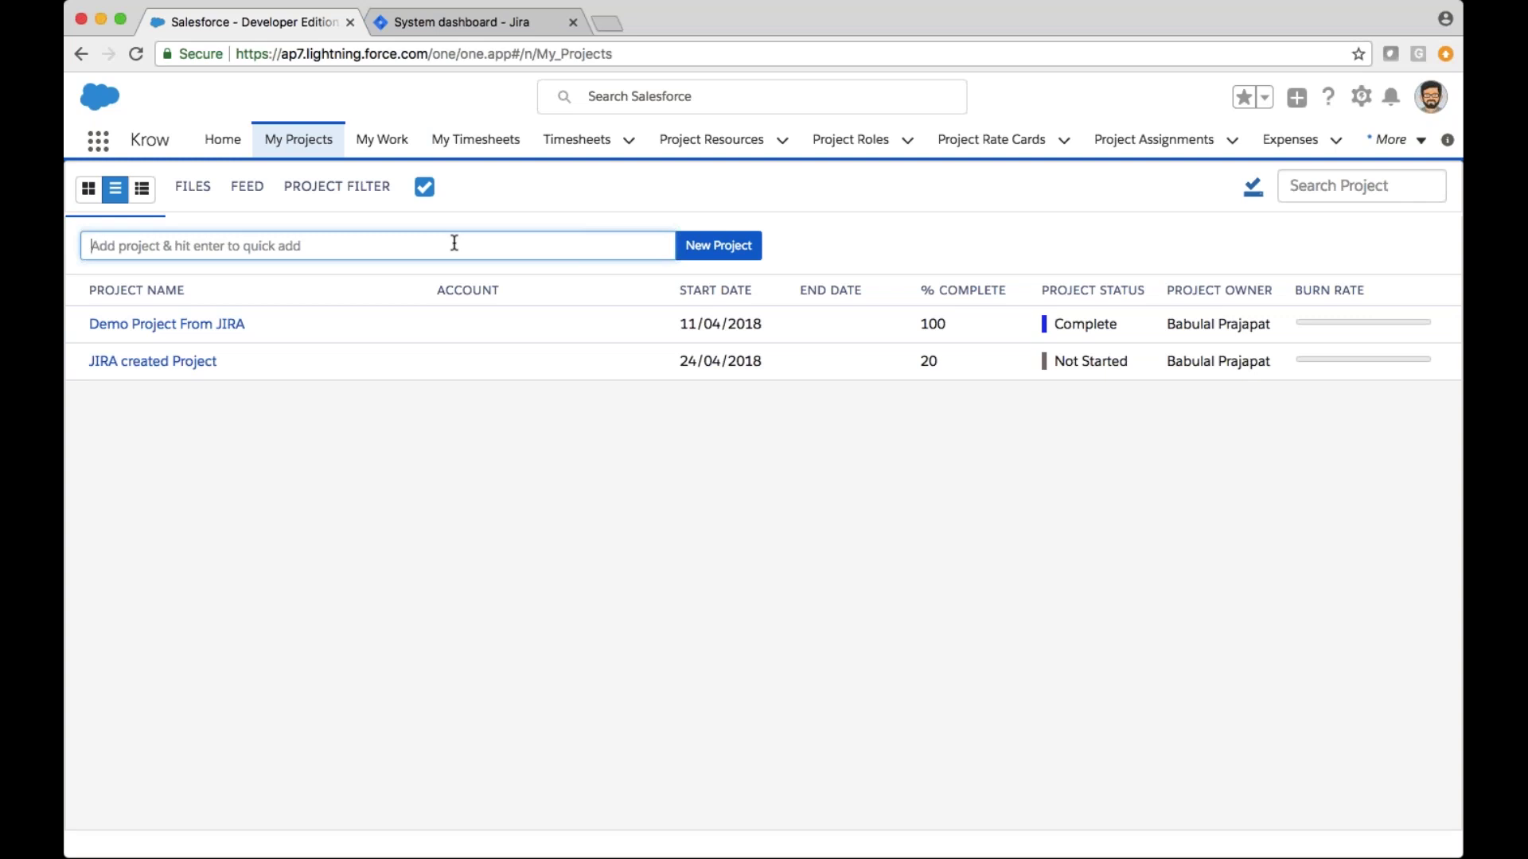
pyautogui.write('KROW TO JIRA')
pyautogui.click(739, 252)
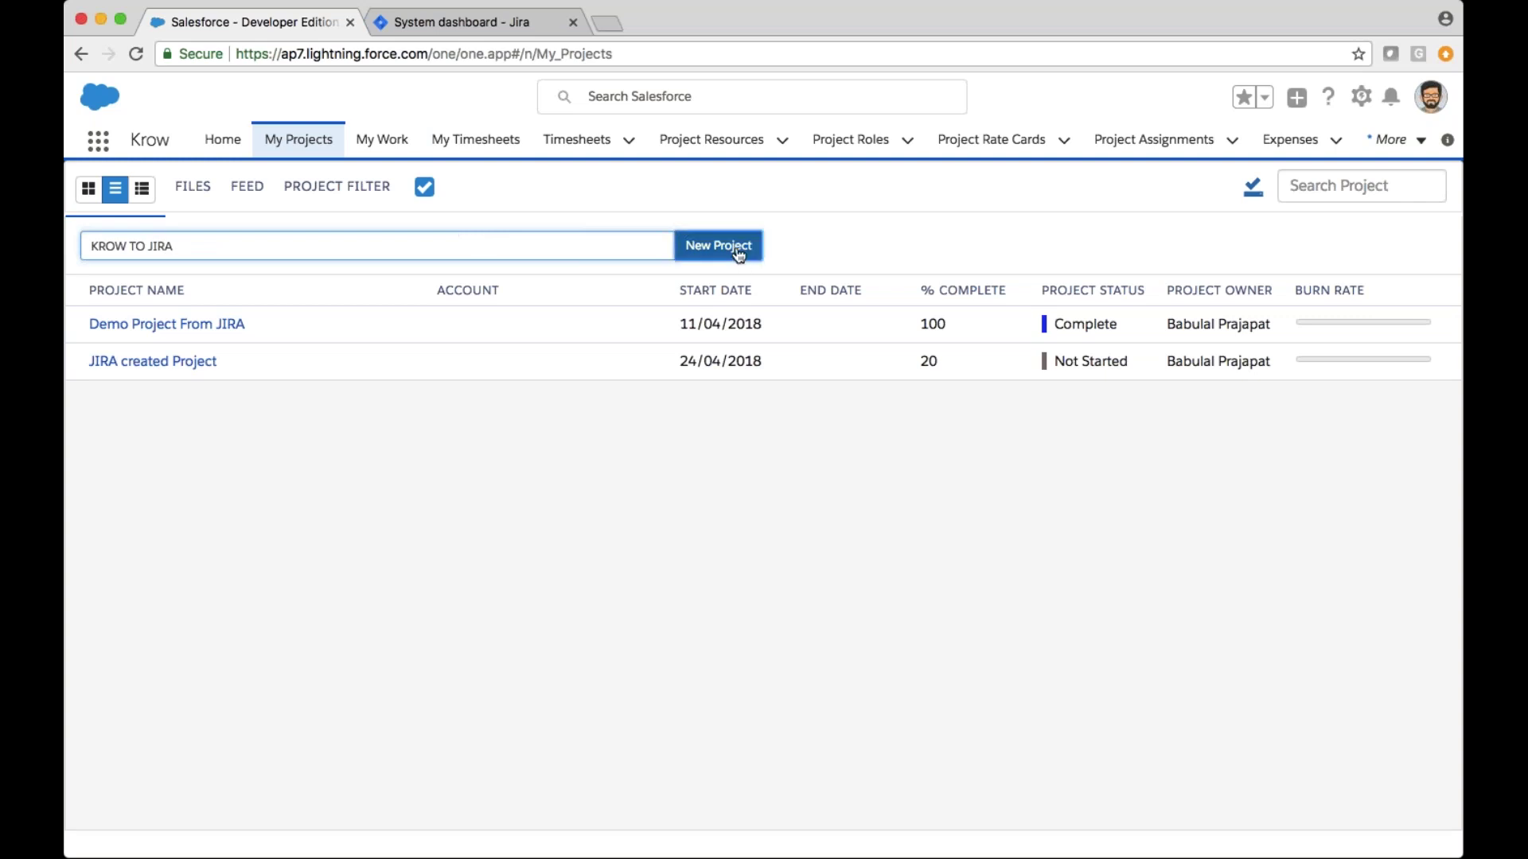
pyautogui.moveTo(1070, 350); pyautogui.dragTo(1068, 526)
pyautogui.click(632, 367)
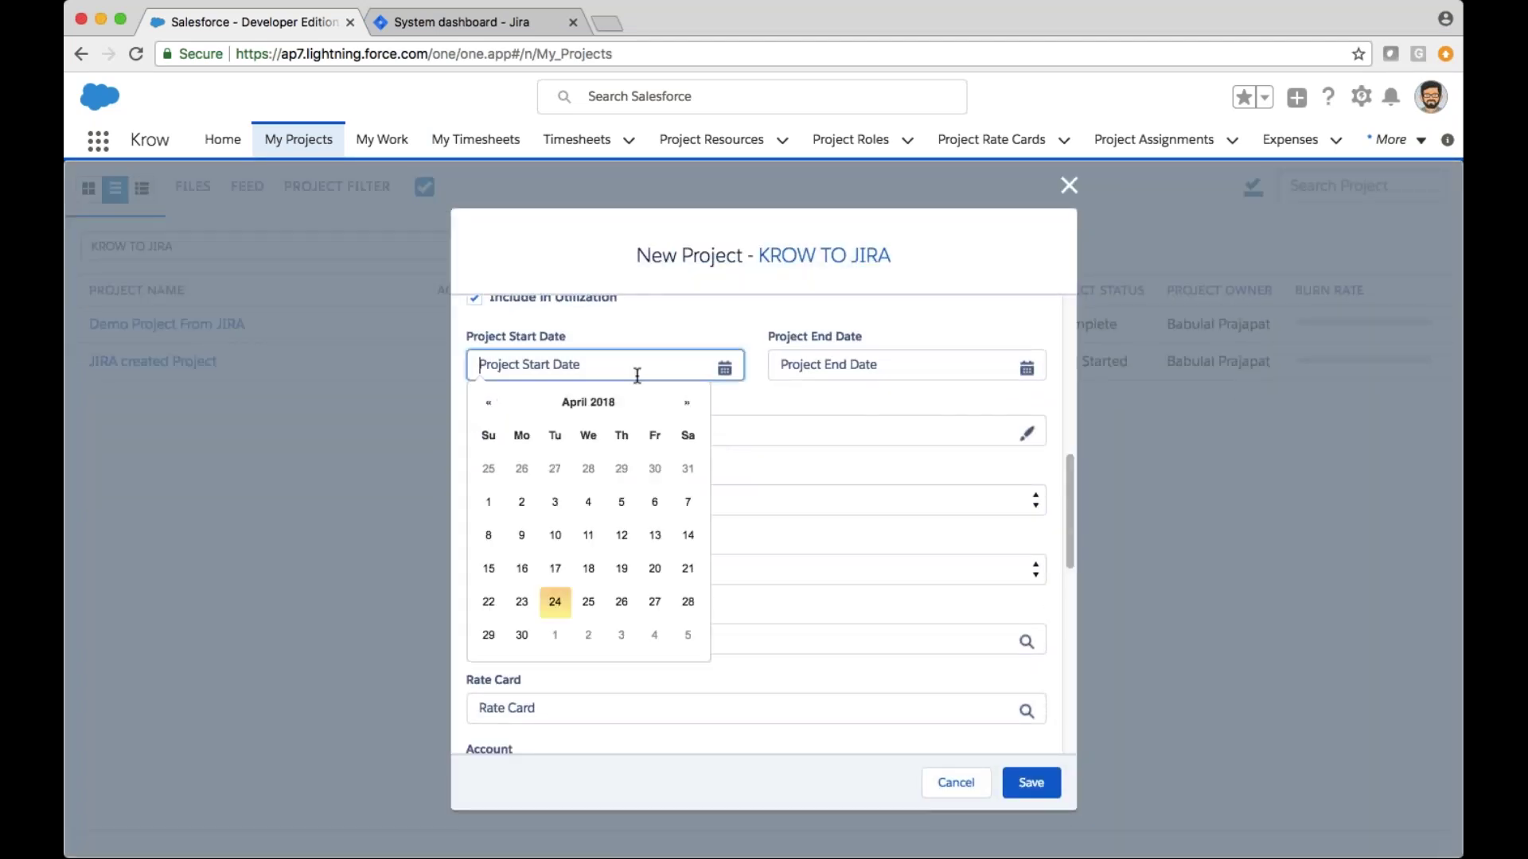
pyautogui.click(556, 602)
pyautogui.moveTo(1062, 495); pyautogui.dragTo(1071, 586)
pyautogui.click(474, 557)
pyautogui.moveTo(1067, 650); pyautogui.dragTo(928, 766)
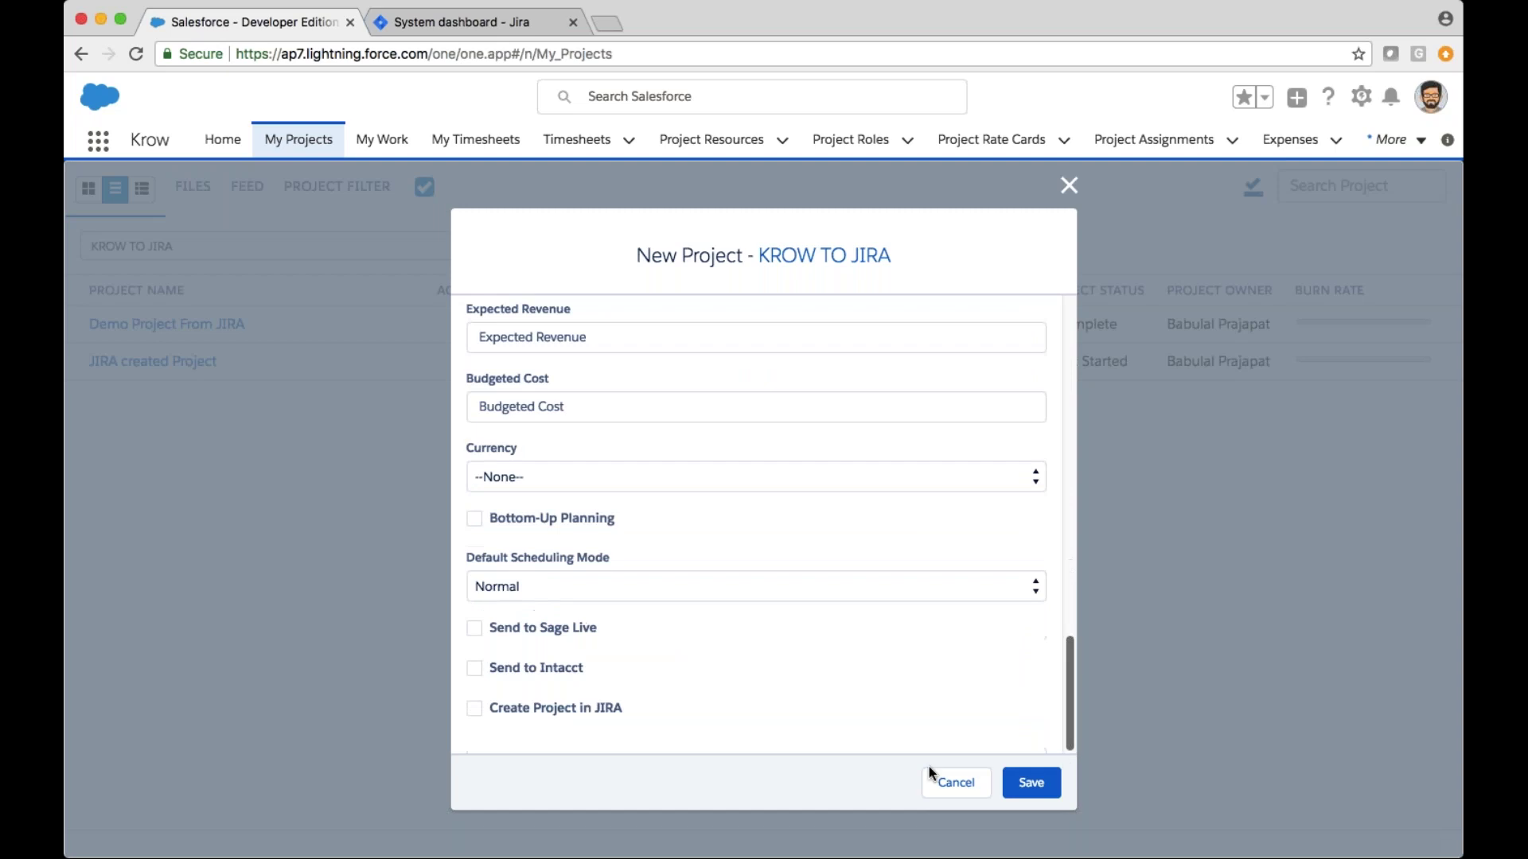
pyautogui.click(474, 708)
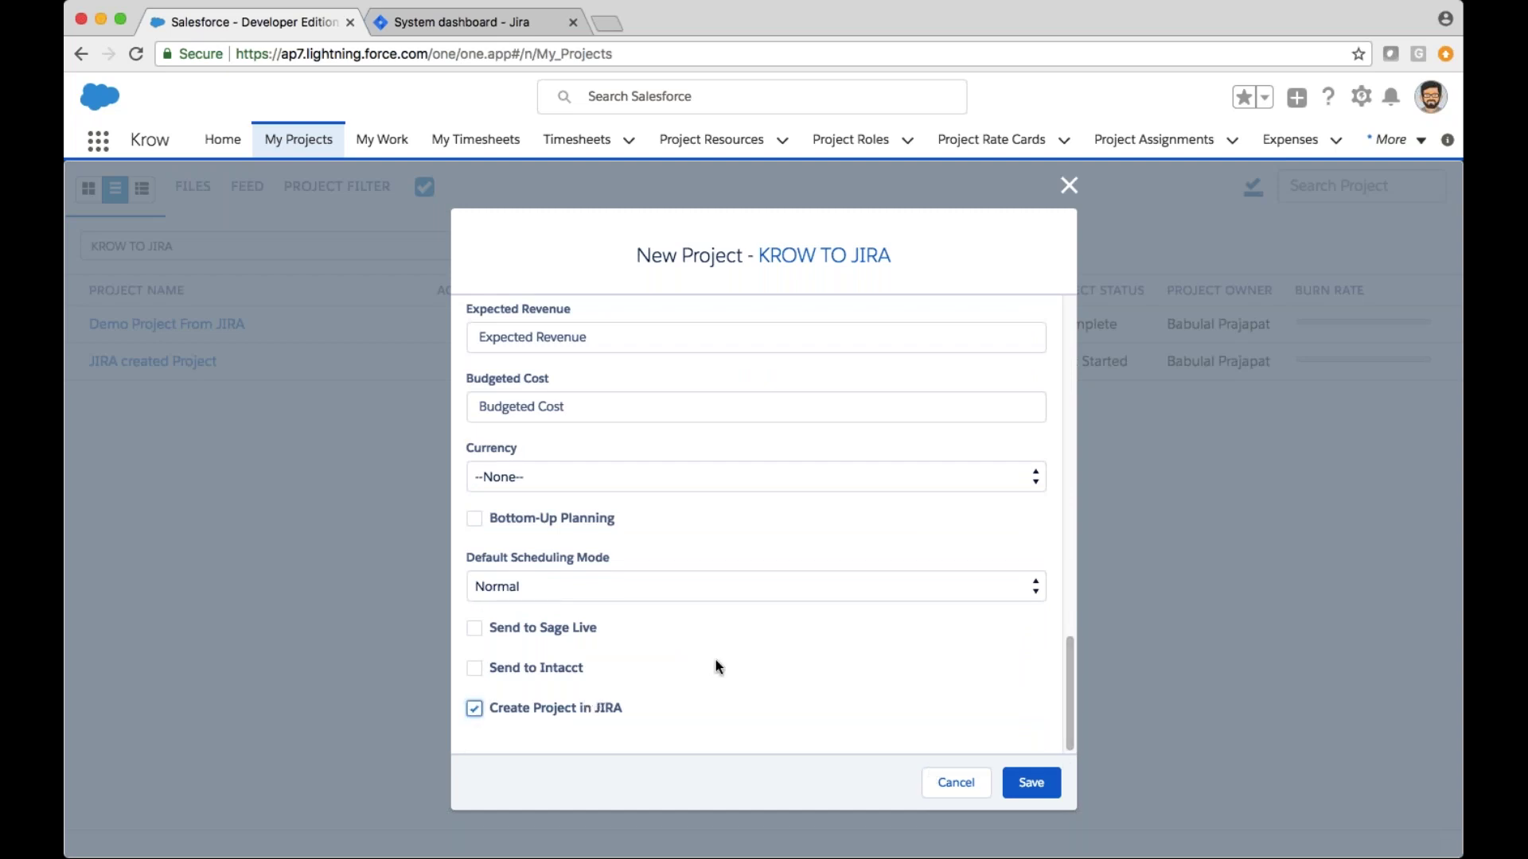
pyautogui.click(1032, 782)
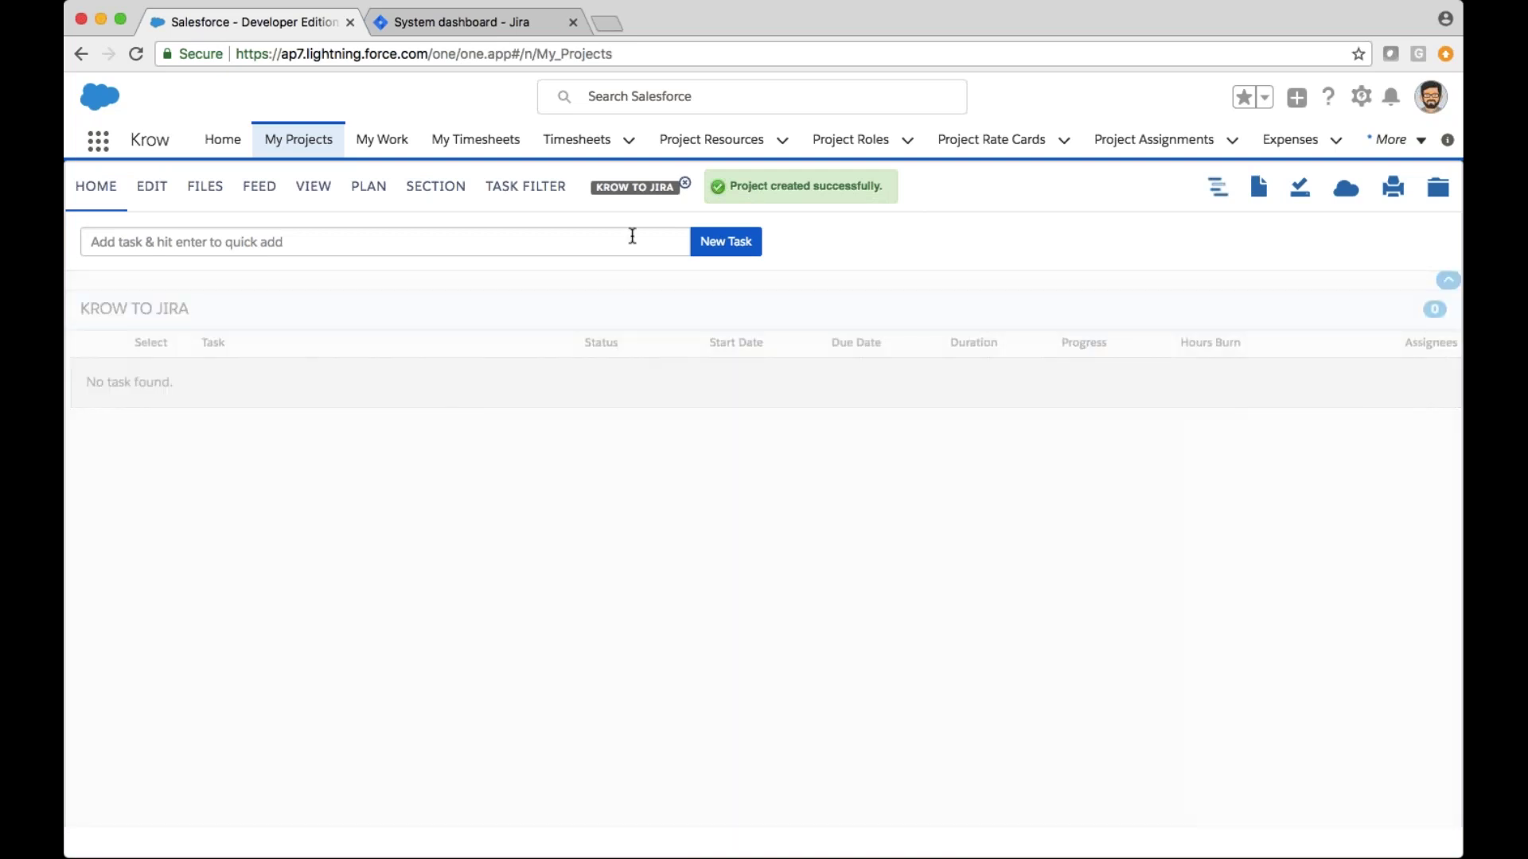
# - View the synced KROW TO JIRA board and its issue filters in Jira, then return to Krow
pyautogui.click(462, 21)
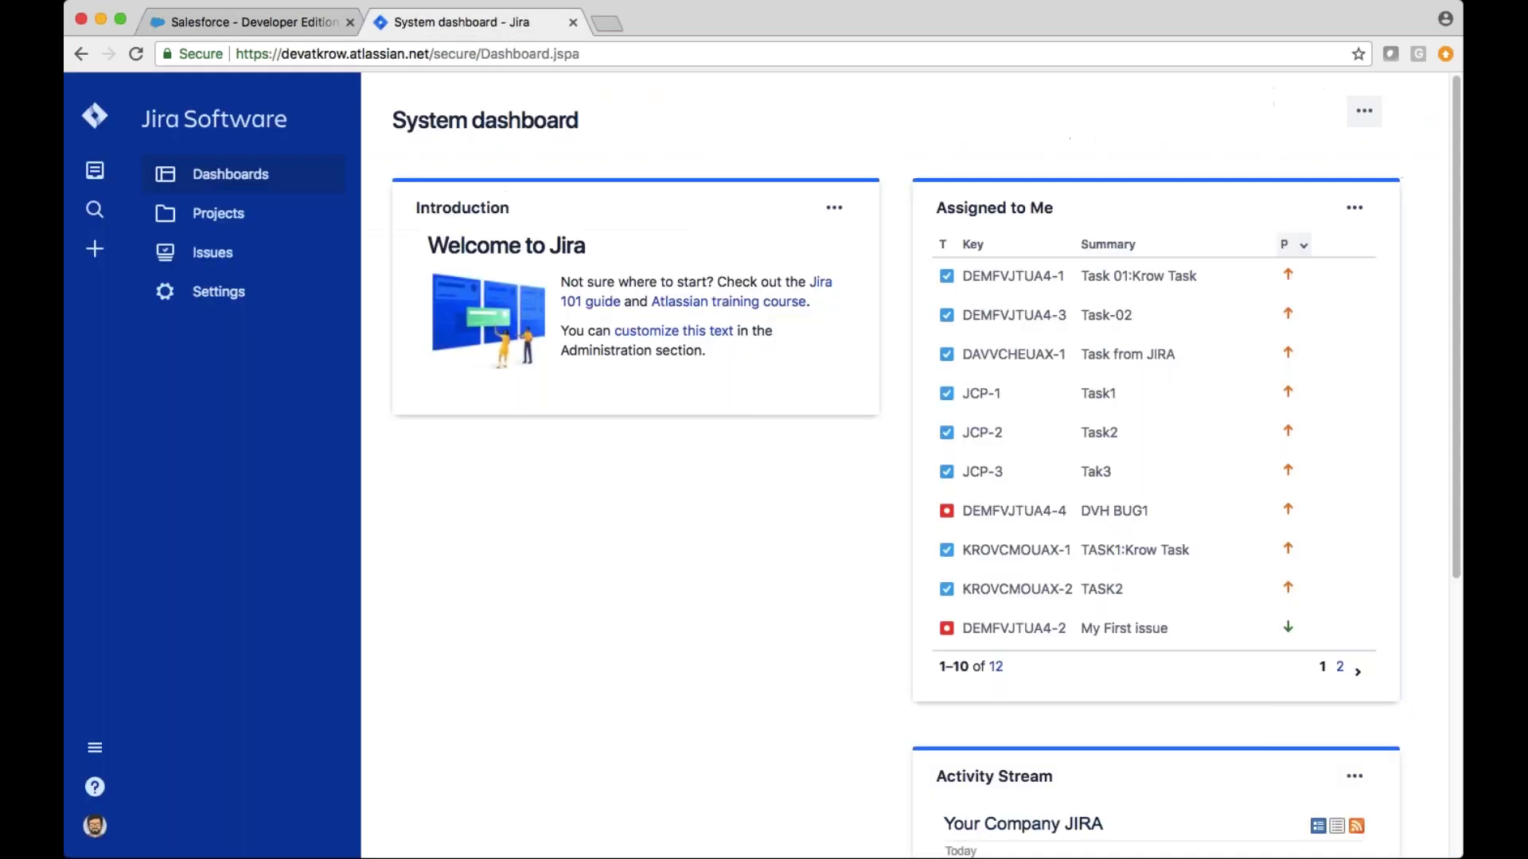
pyautogui.click(255, 209)
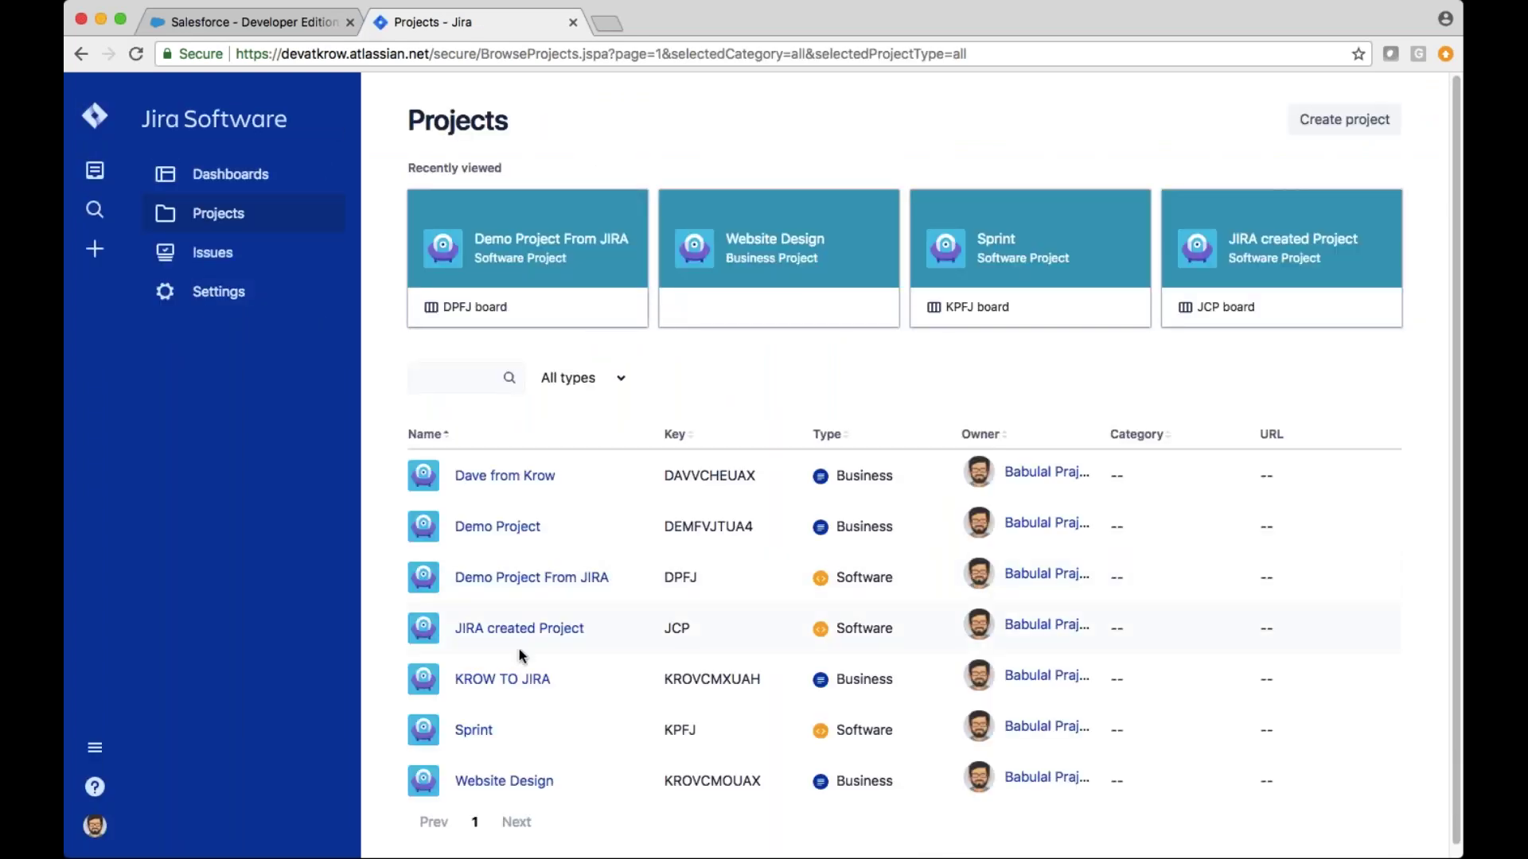
pyautogui.click(490, 682)
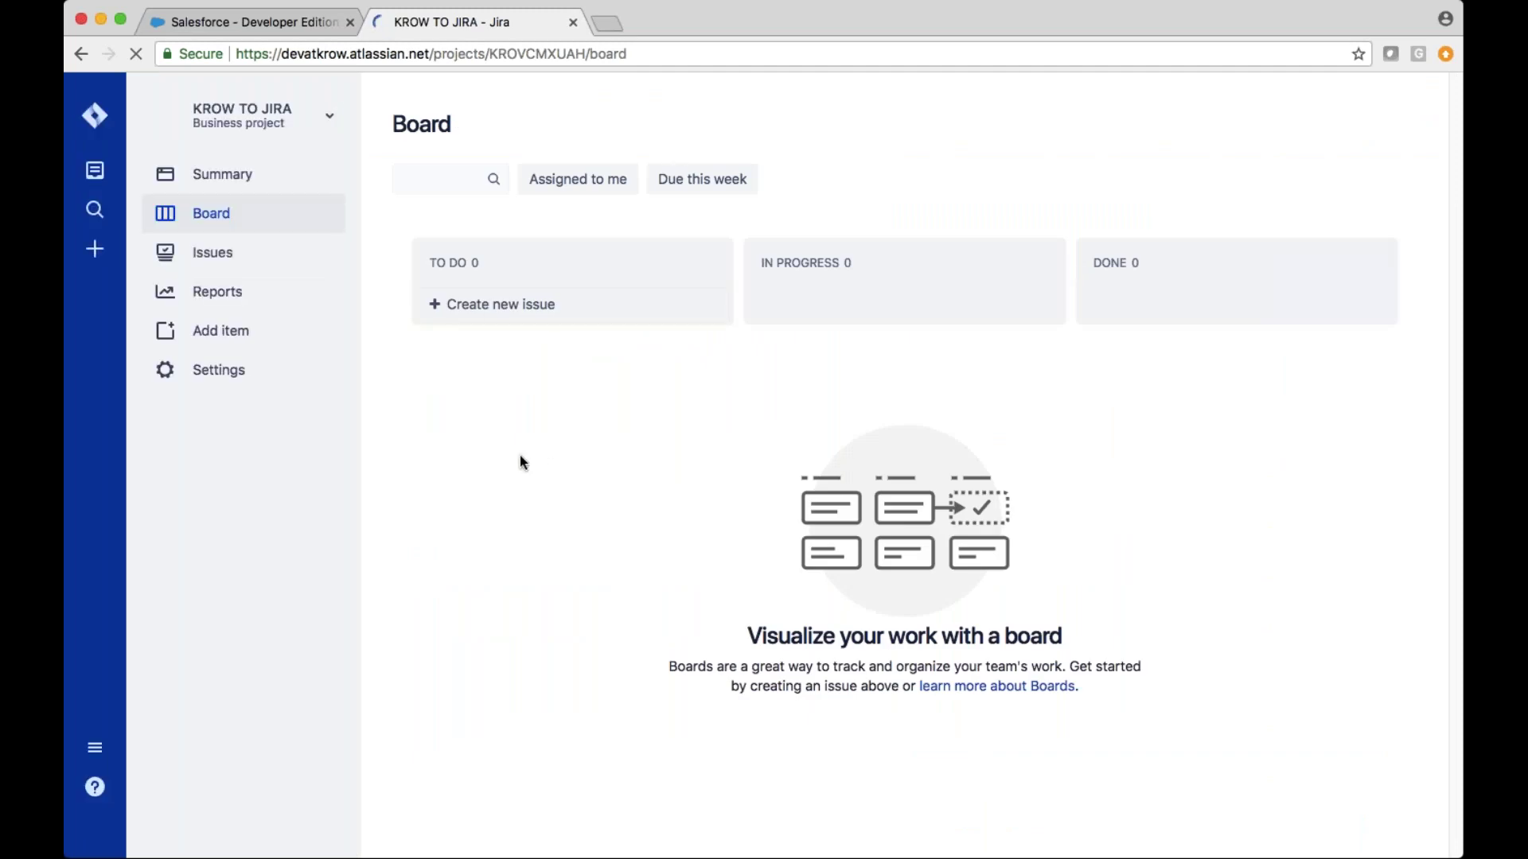
pyautogui.click(504, 312)
pyautogui.click(232, 259)
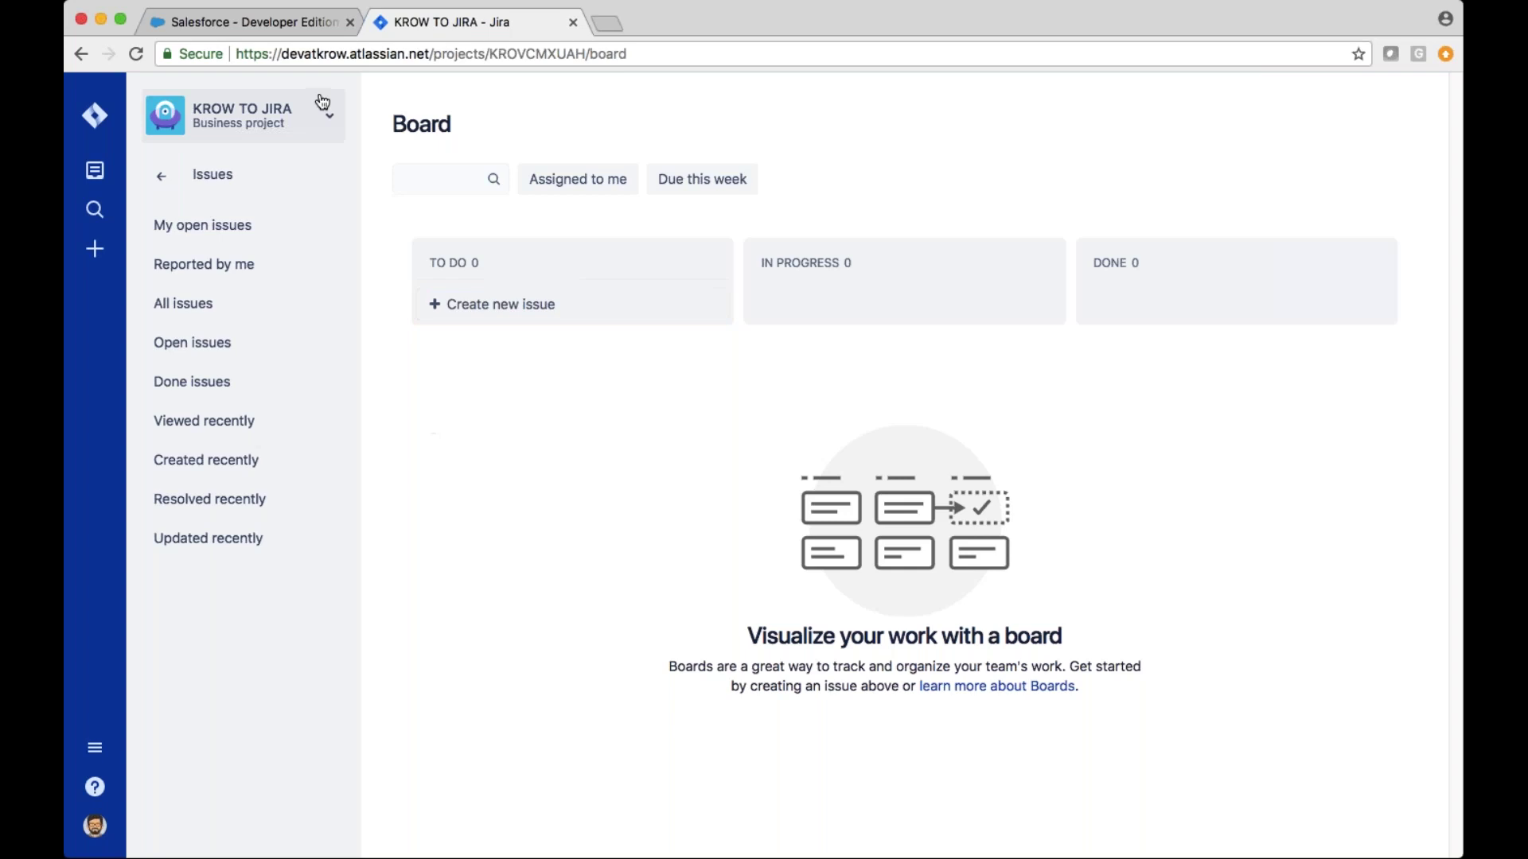
pyautogui.click(271, 20)
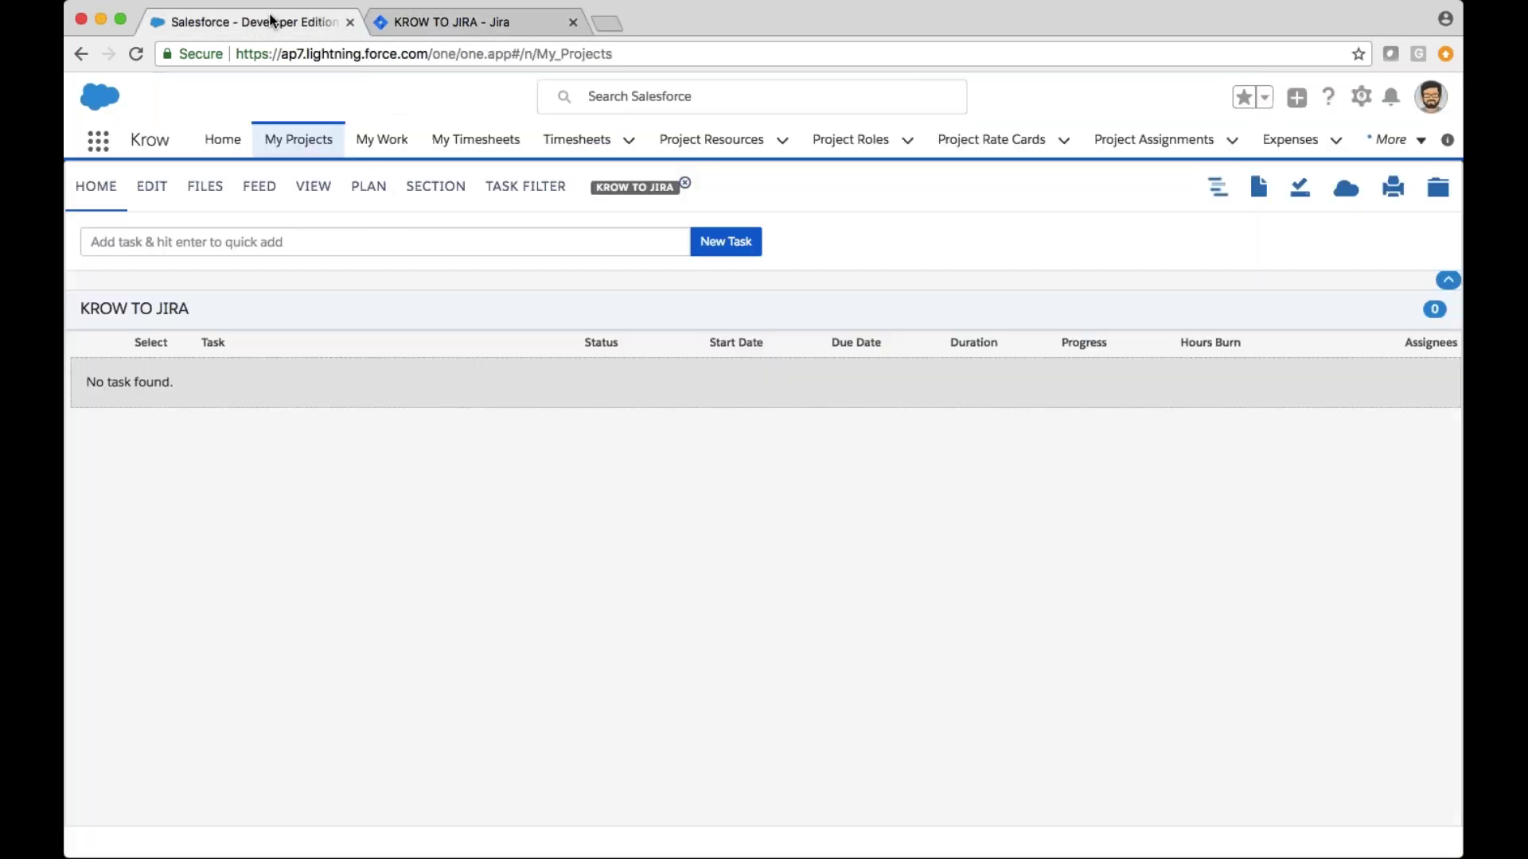
# - Add TASK1, dated Apr 24, 2018, to KROW TO JIRA with Create Task In Jira ticked
pyautogui.click(331, 240)
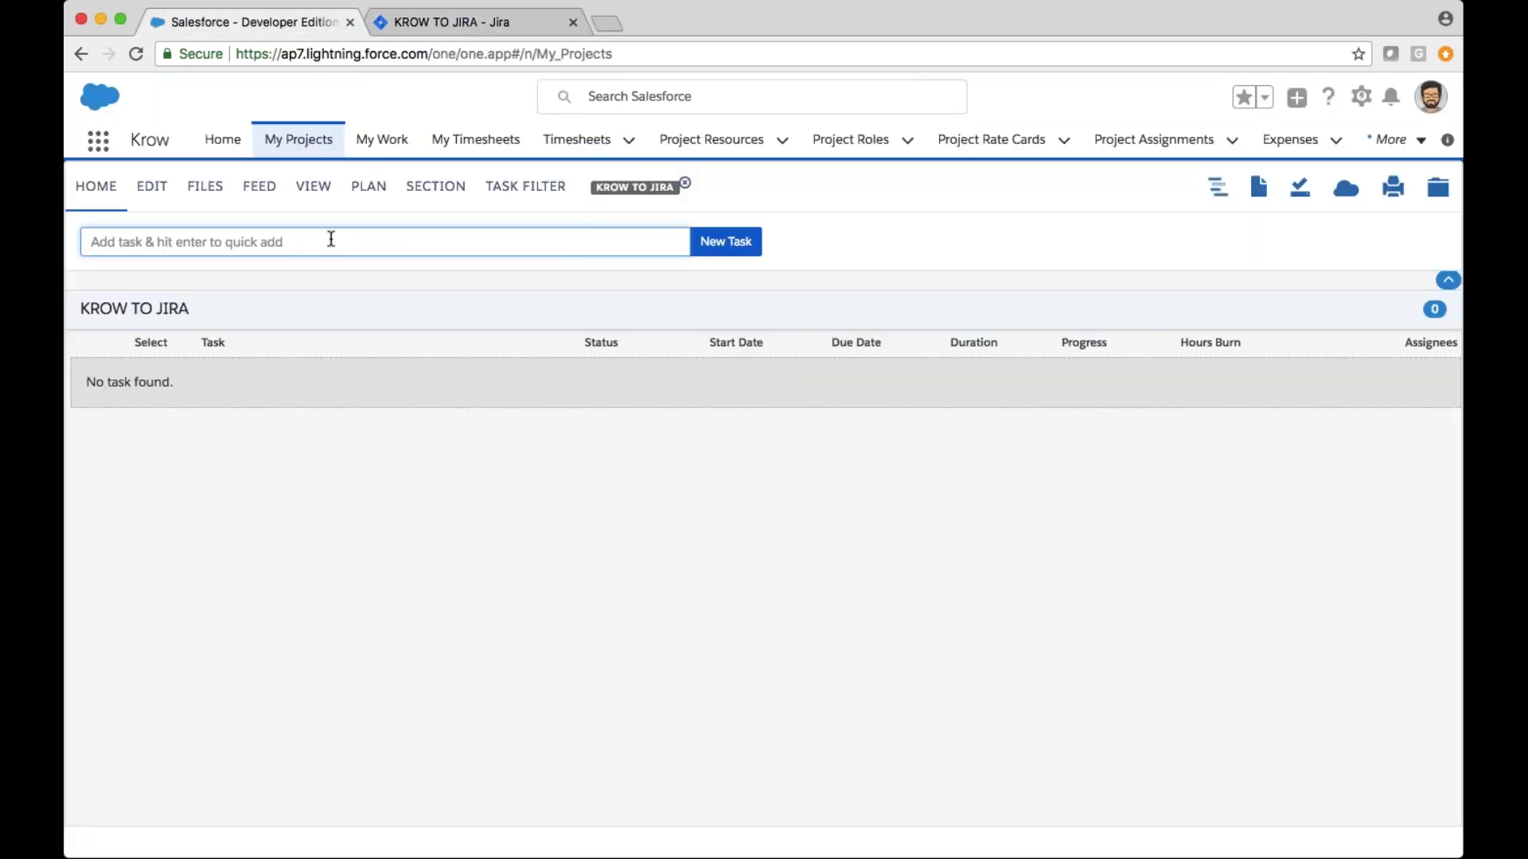
pyautogui.write('TASK1')
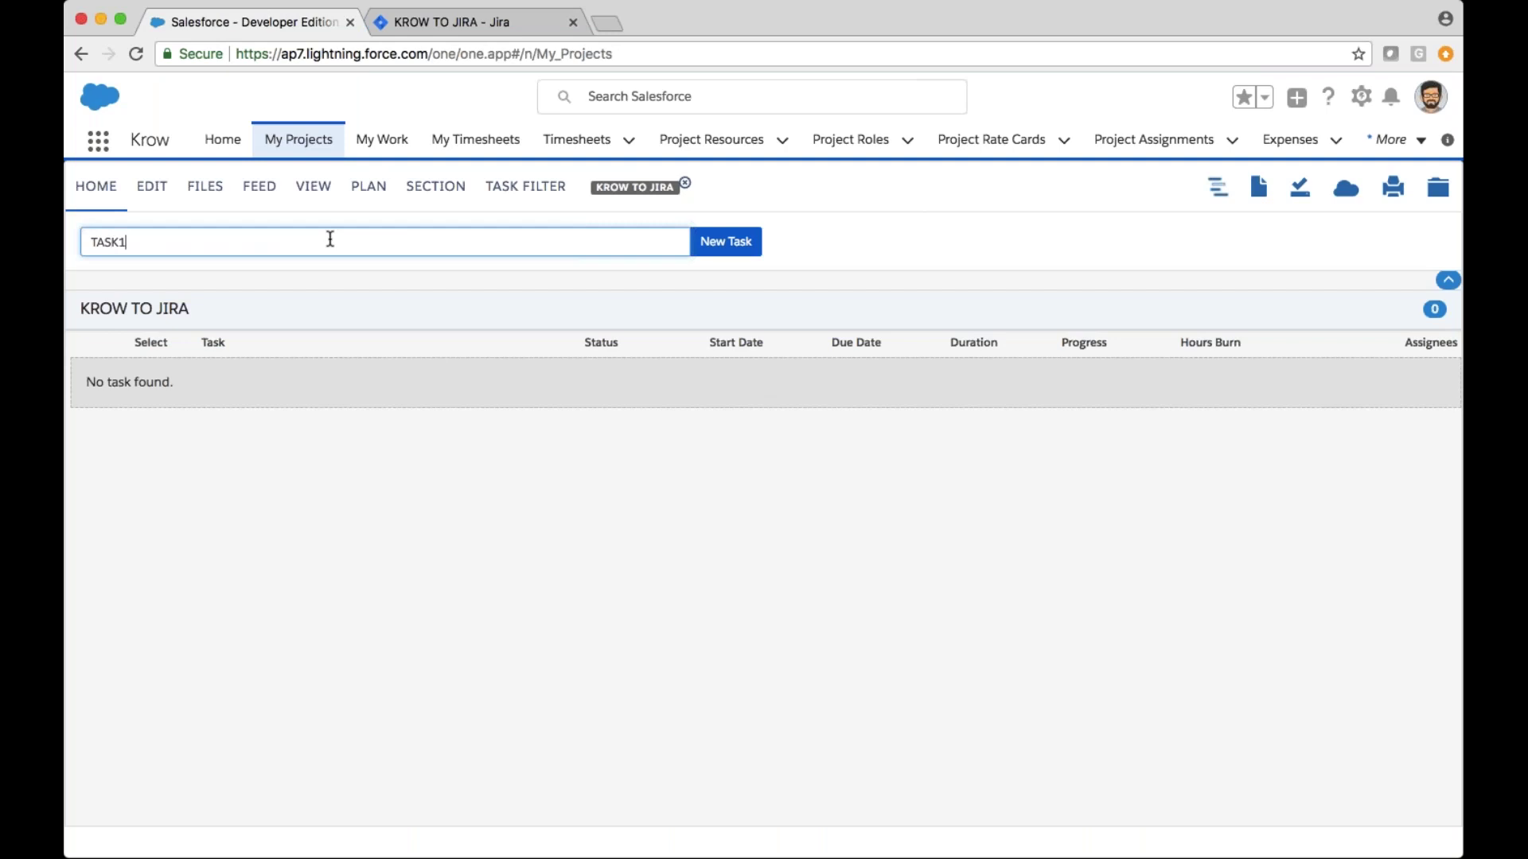
pyautogui.click(723, 243)
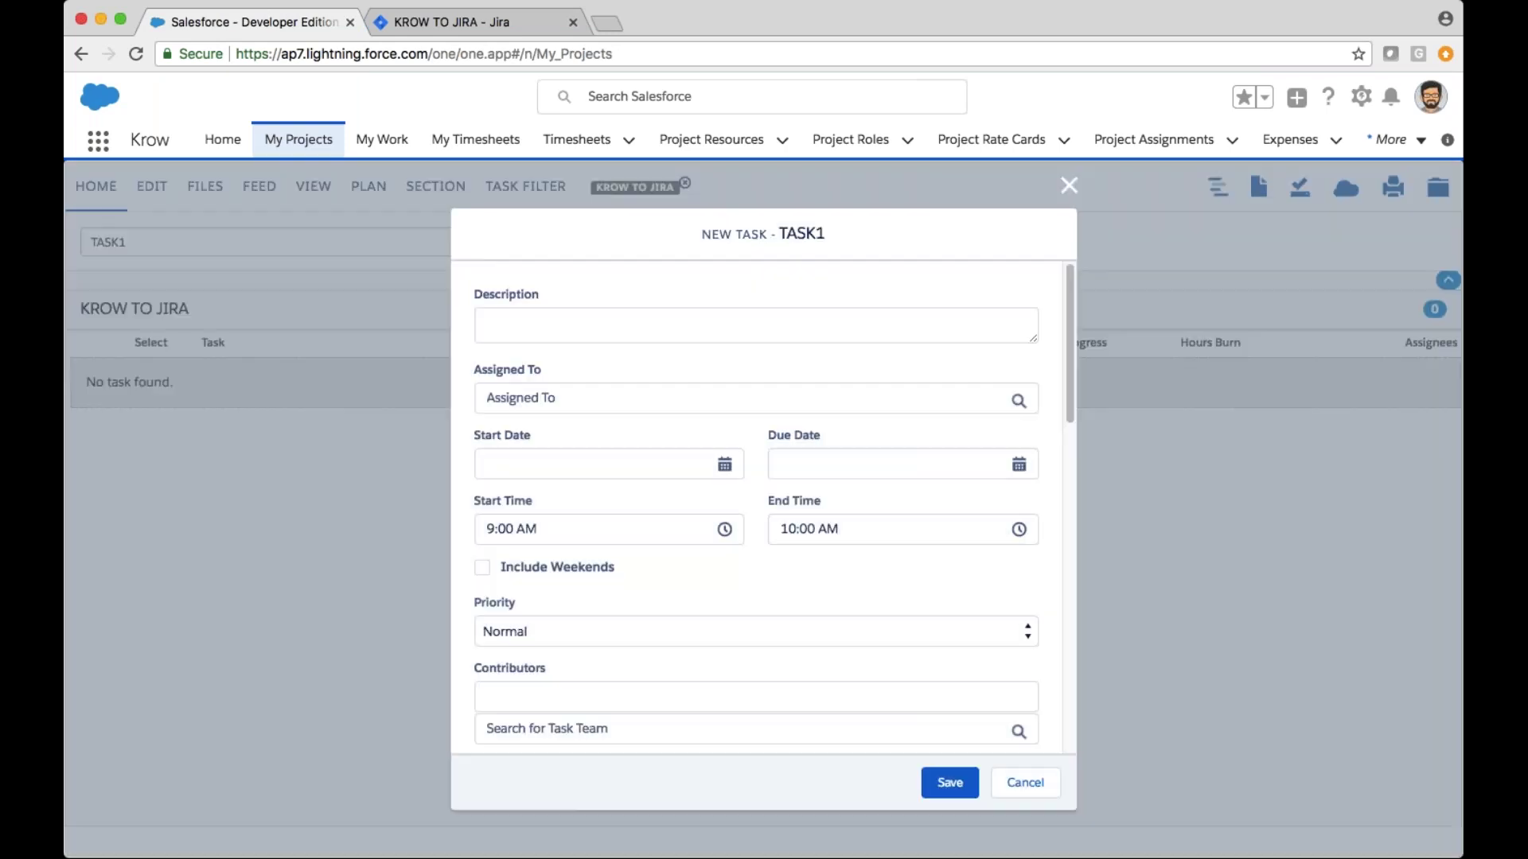
pyautogui.click(589, 464)
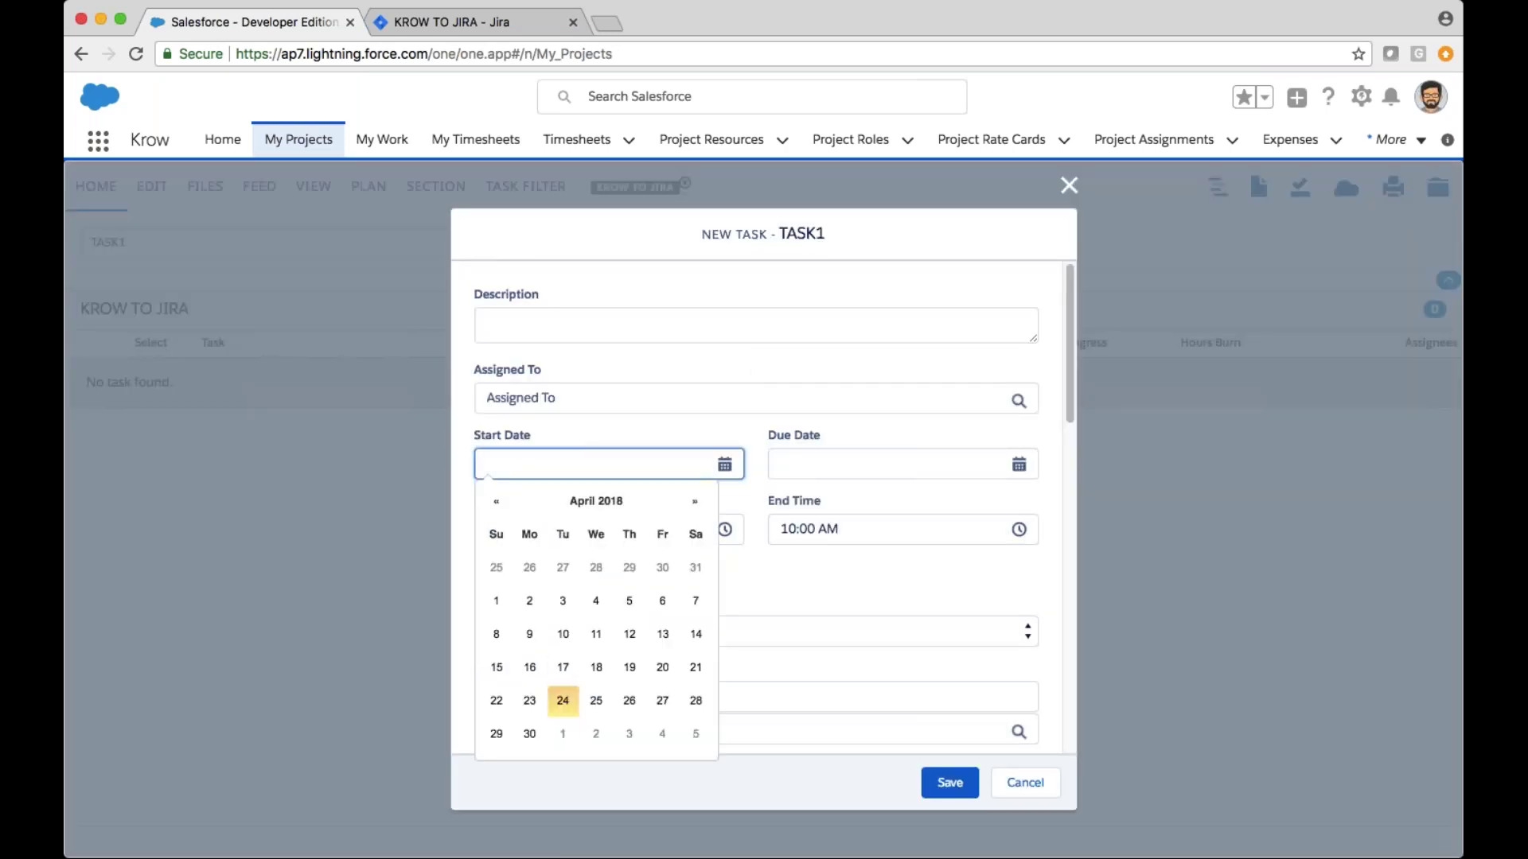
pyautogui.click(559, 700)
pyautogui.moveTo(1063, 424); pyautogui.dragTo(1080, 751)
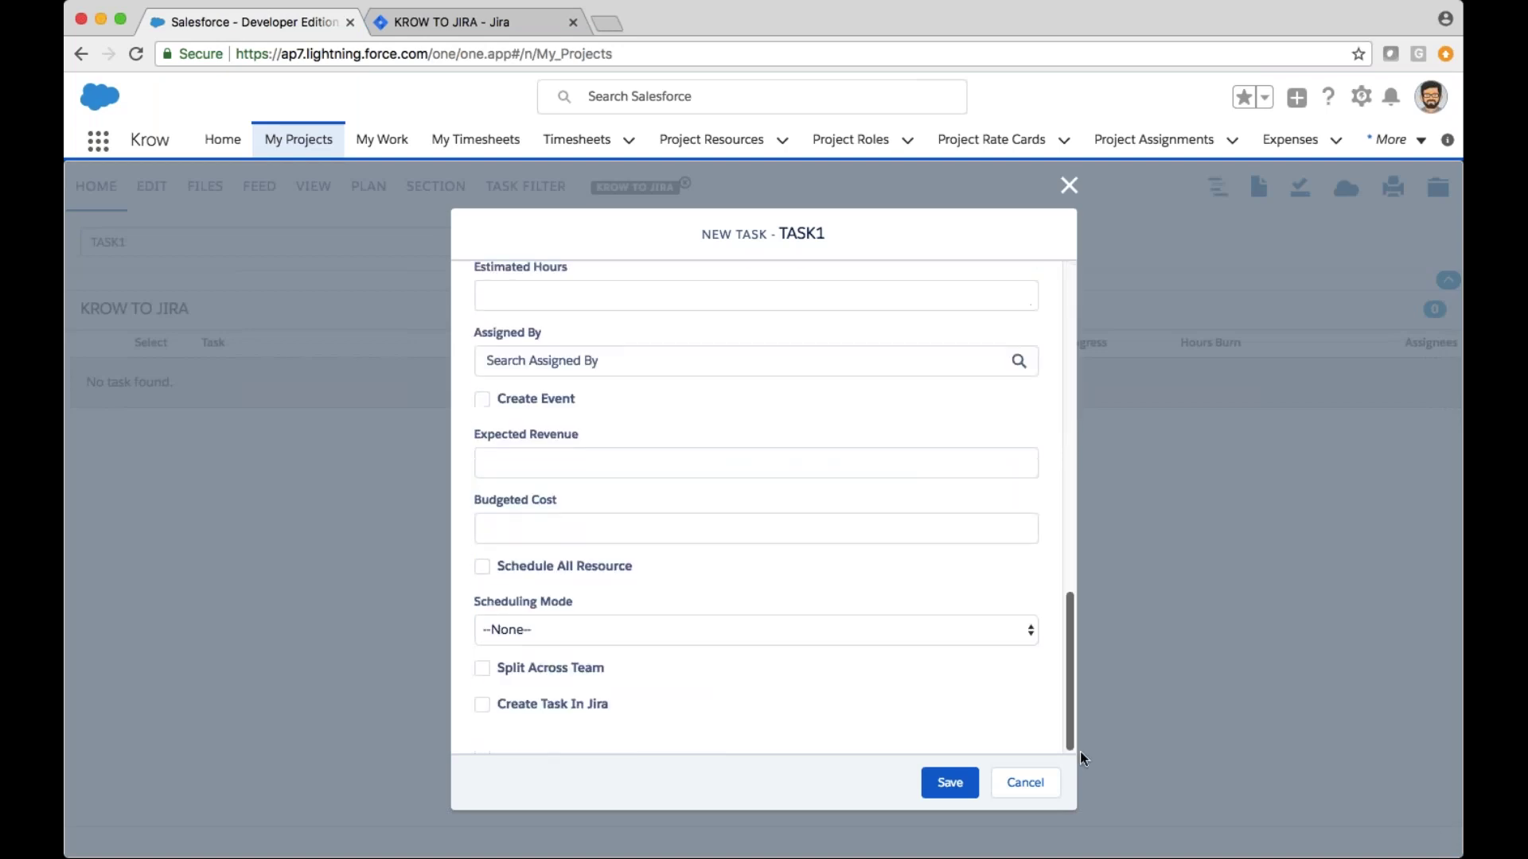
pyautogui.click(480, 706)
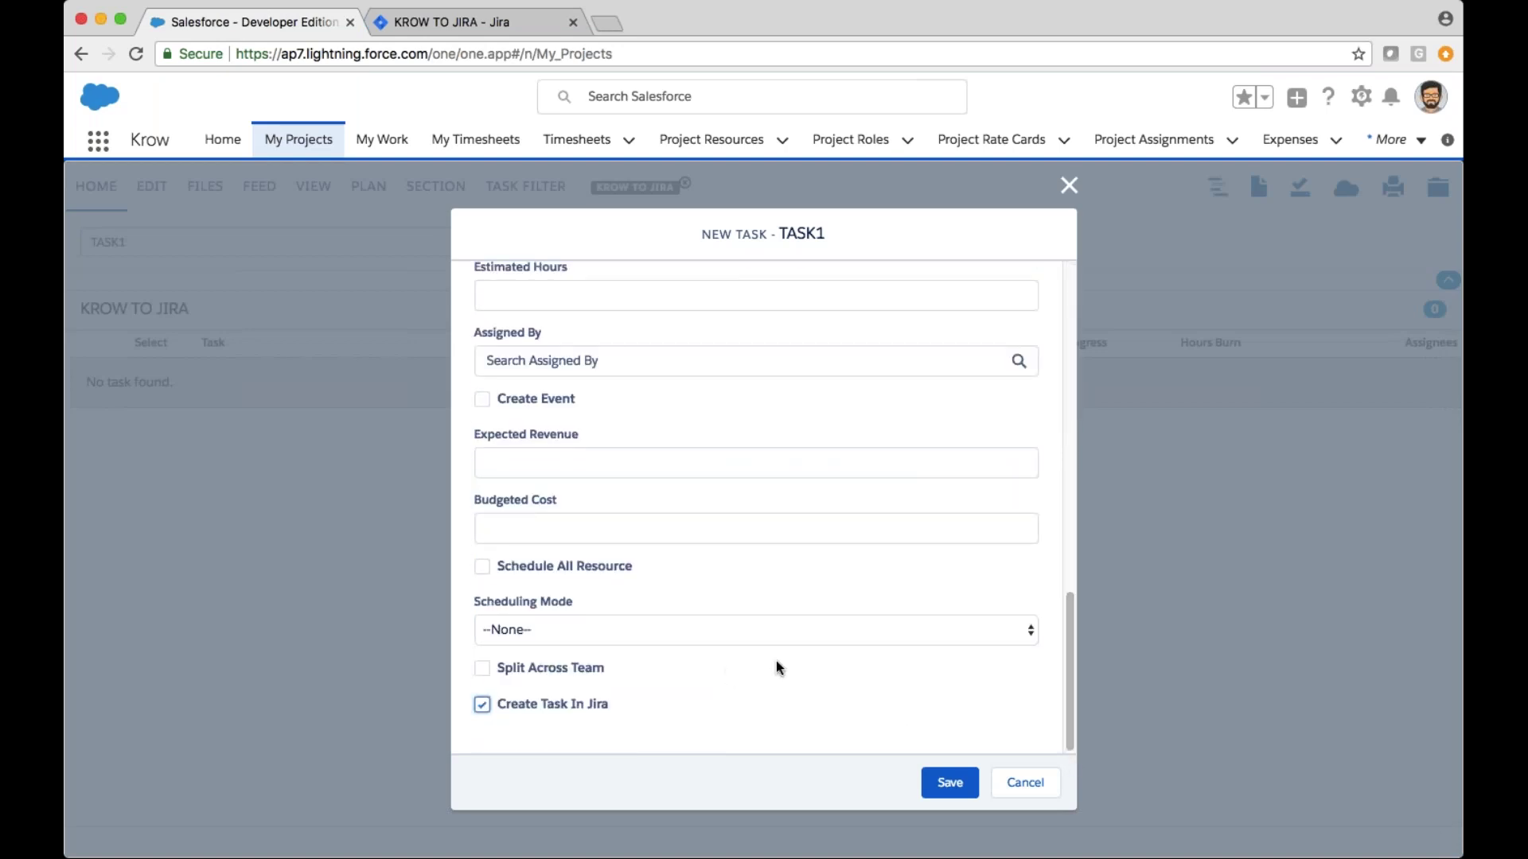
pyautogui.click(956, 781)
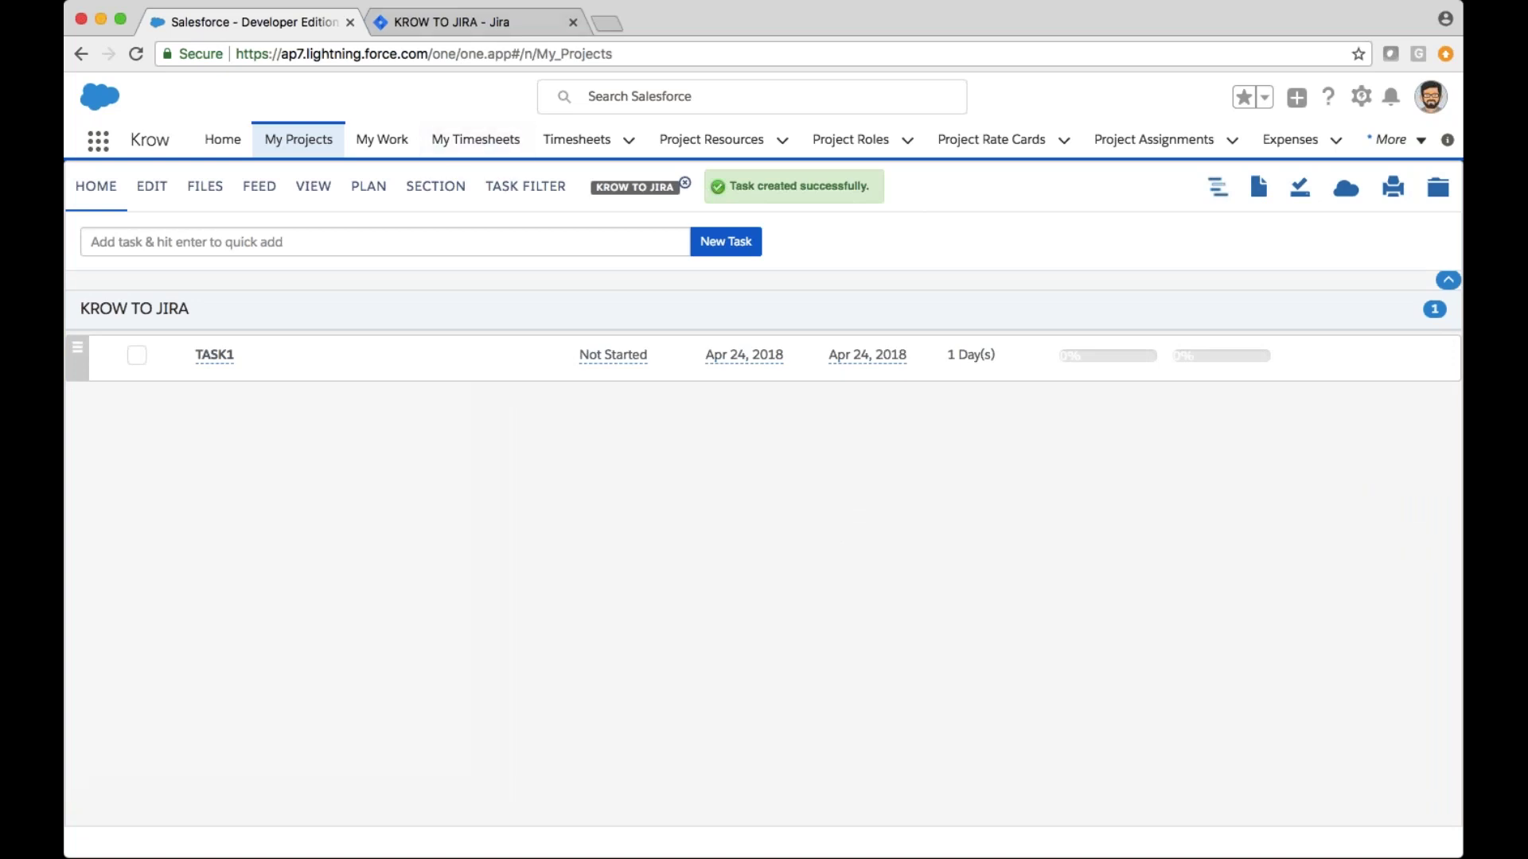
pyautogui.click(464, 25)
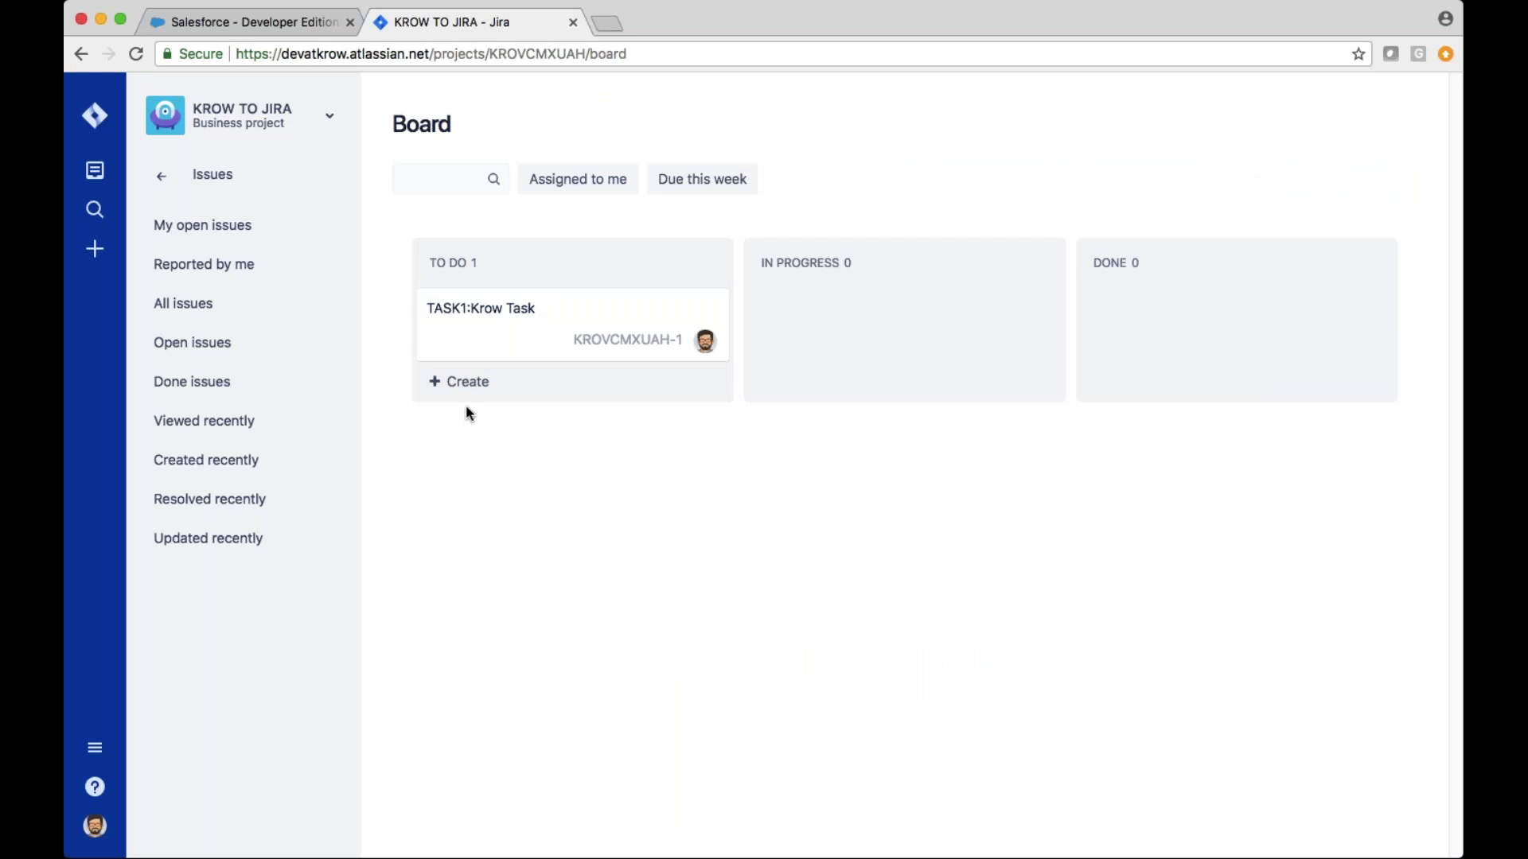
# - Add a TASK2 issue to the board's TO DO column and review its details
pyautogui.click(469, 383)
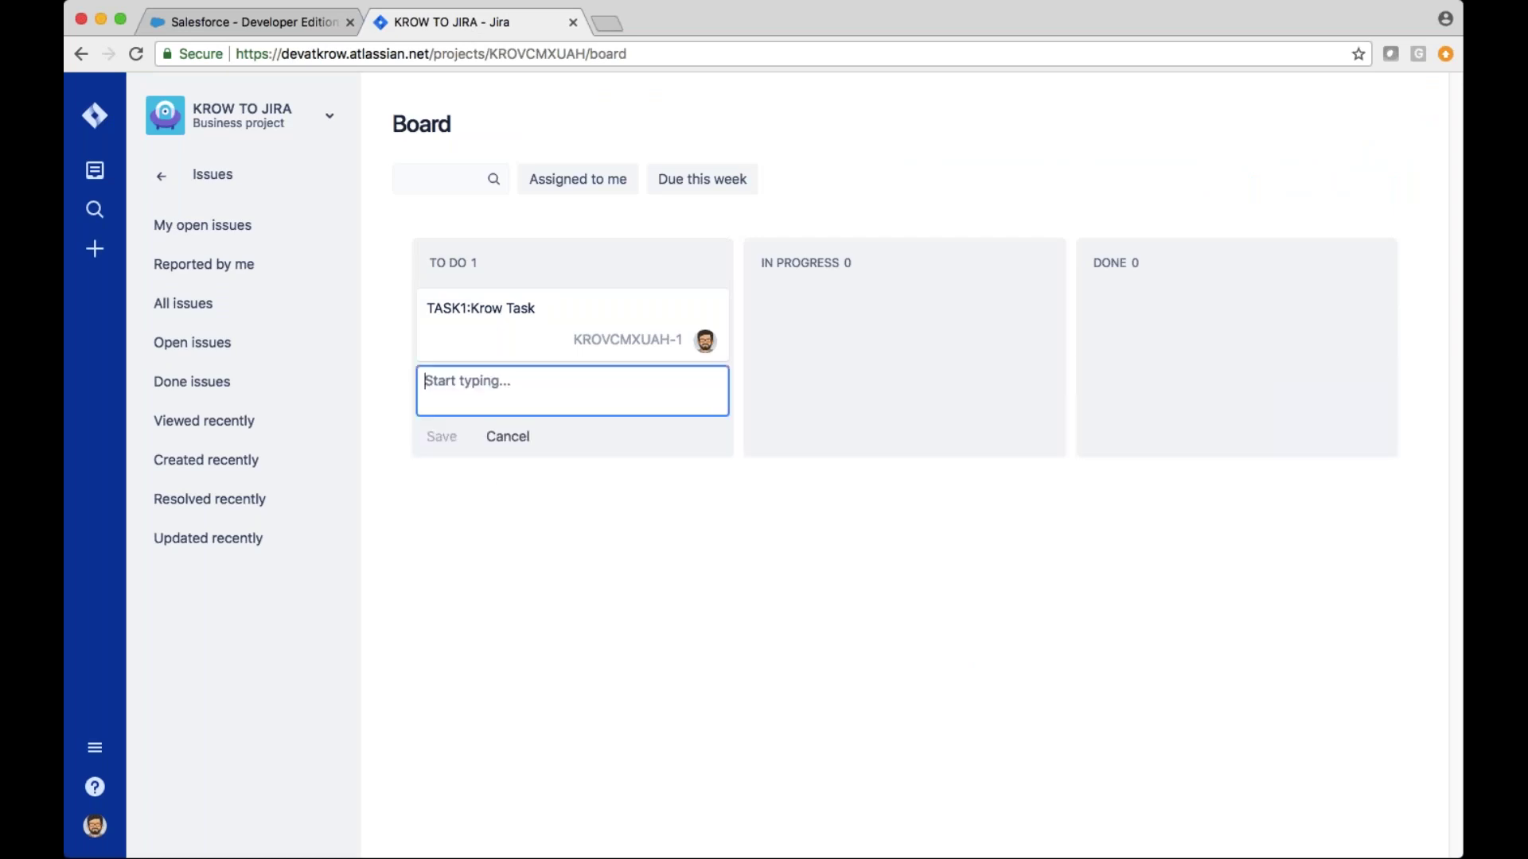
pyautogui.write('TASK2')
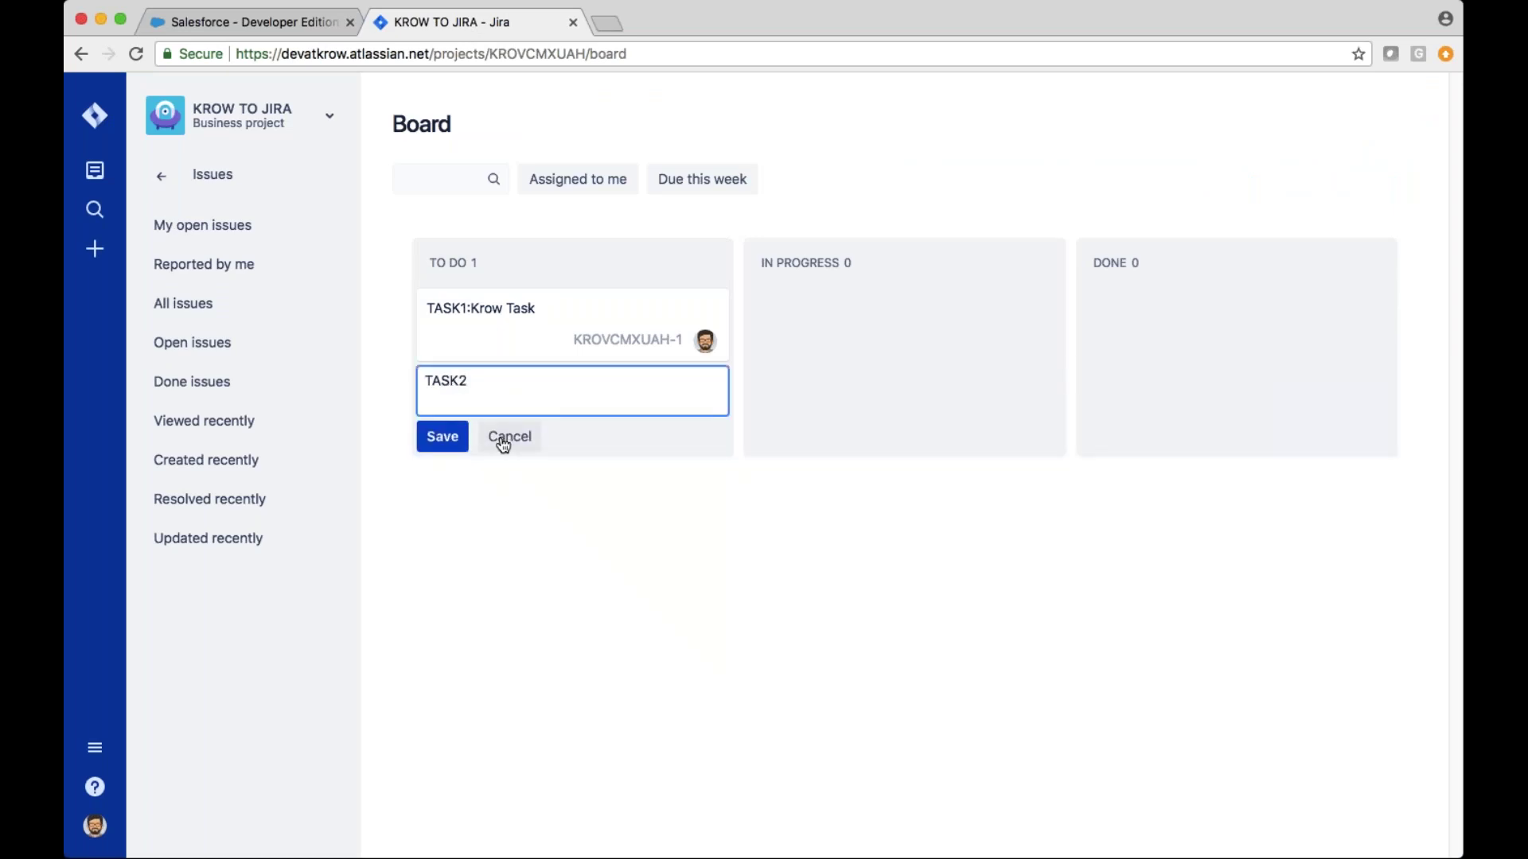
pyautogui.click(442, 437)
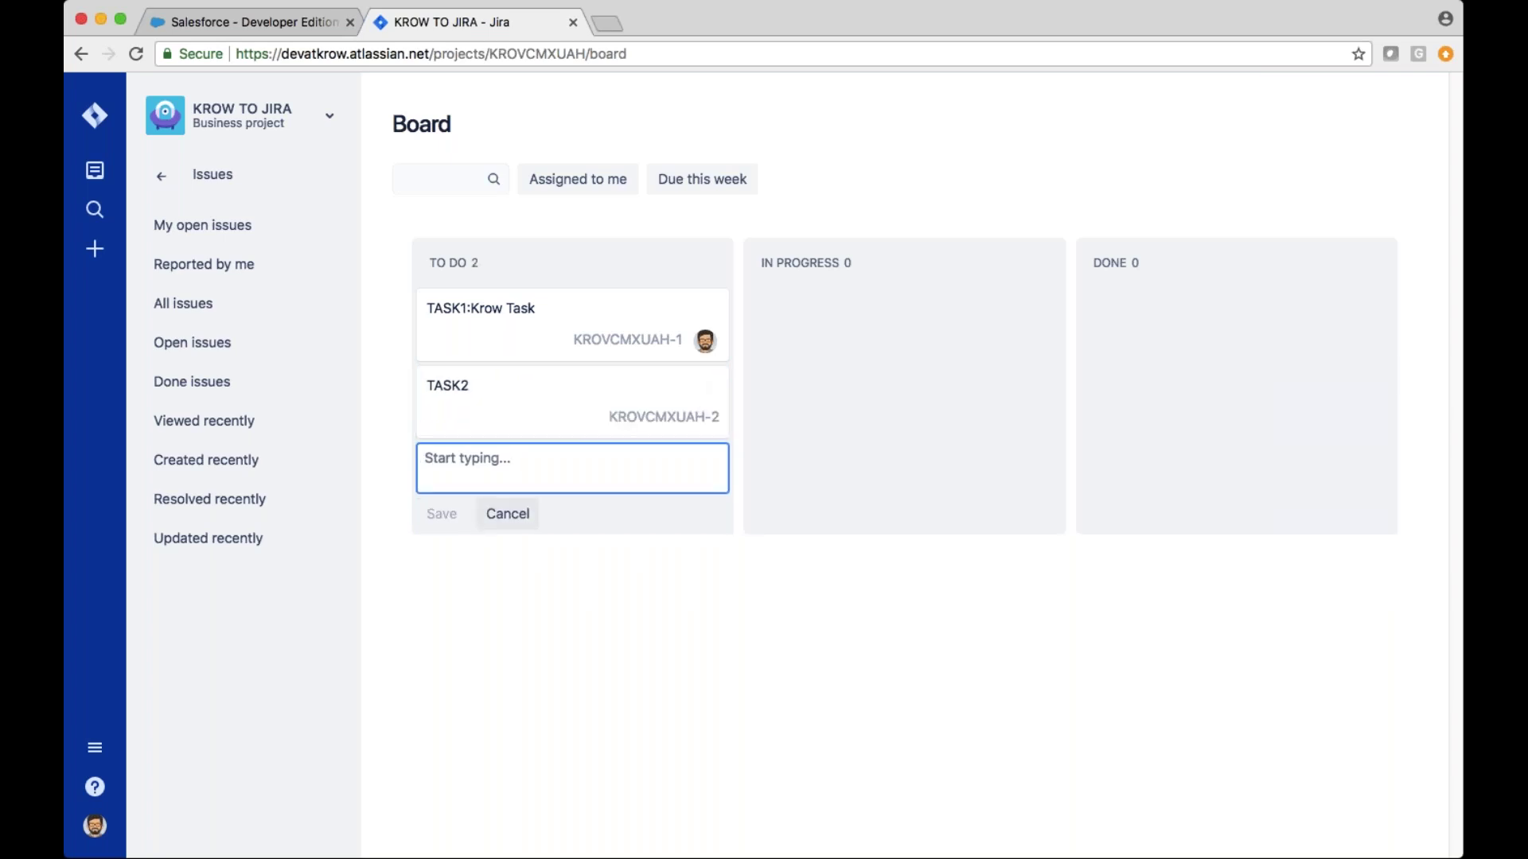
pyautogui.click(546, 392)
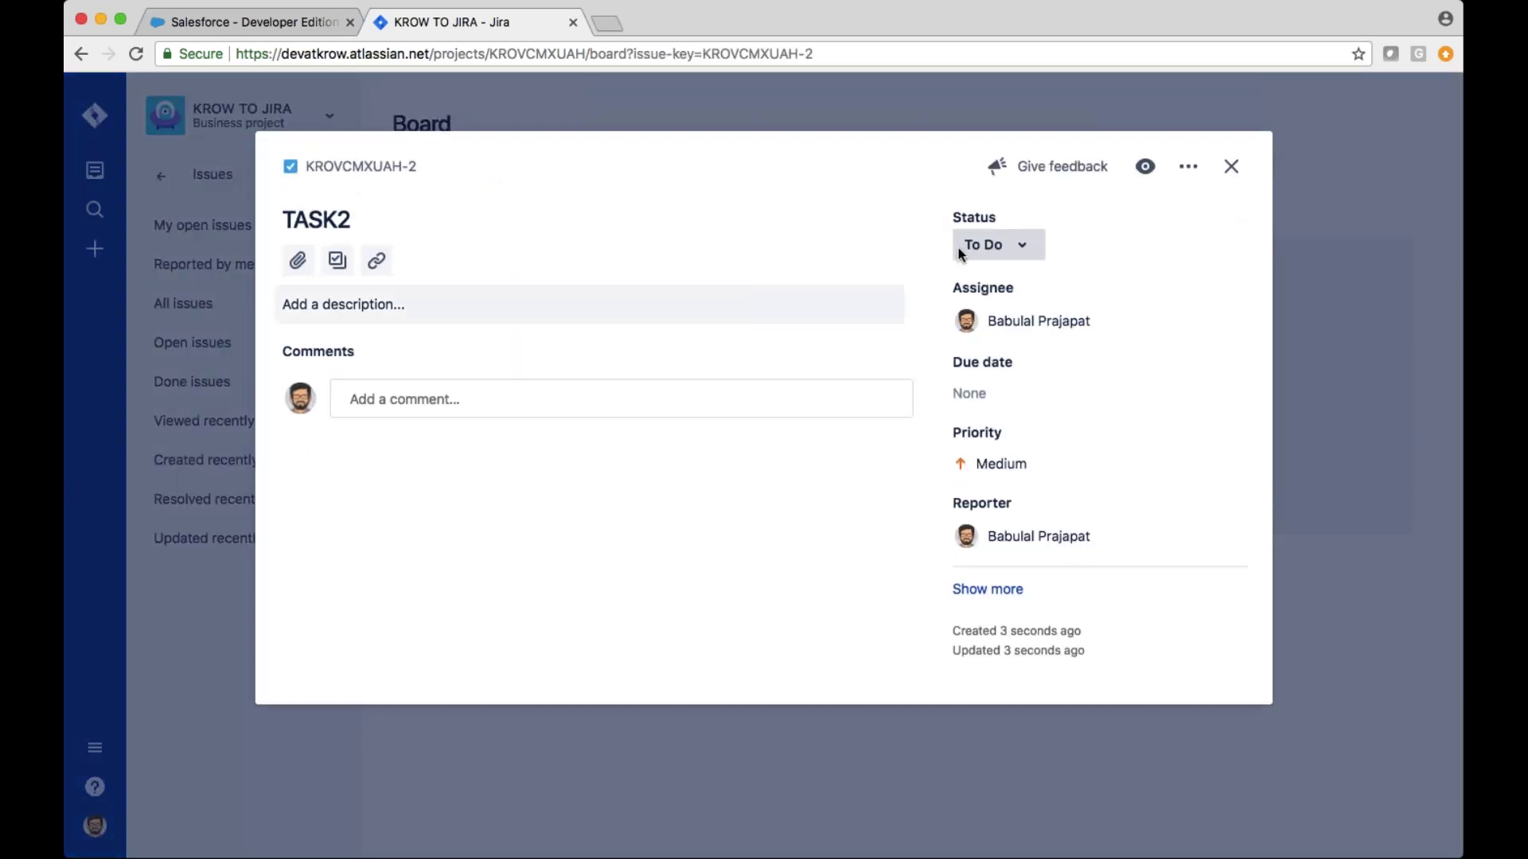
pyautogui.click(1231, 166)
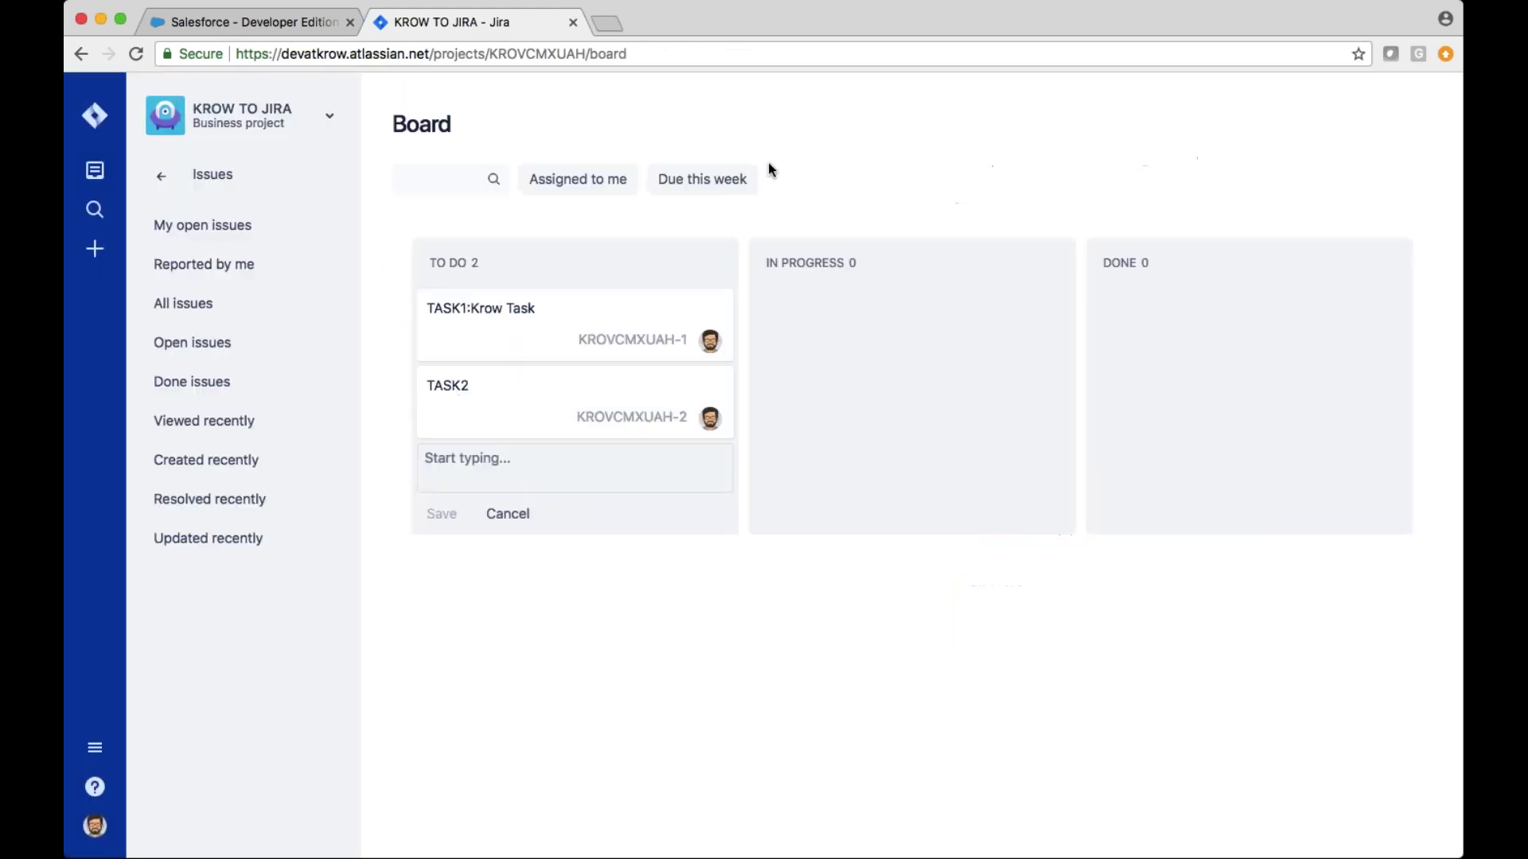
pyautogui.click(263, 21)
# - Reload Krow and open KROW TO JIRA to see TASK2 synced beside TASK1
pyautogui.press('super+r')
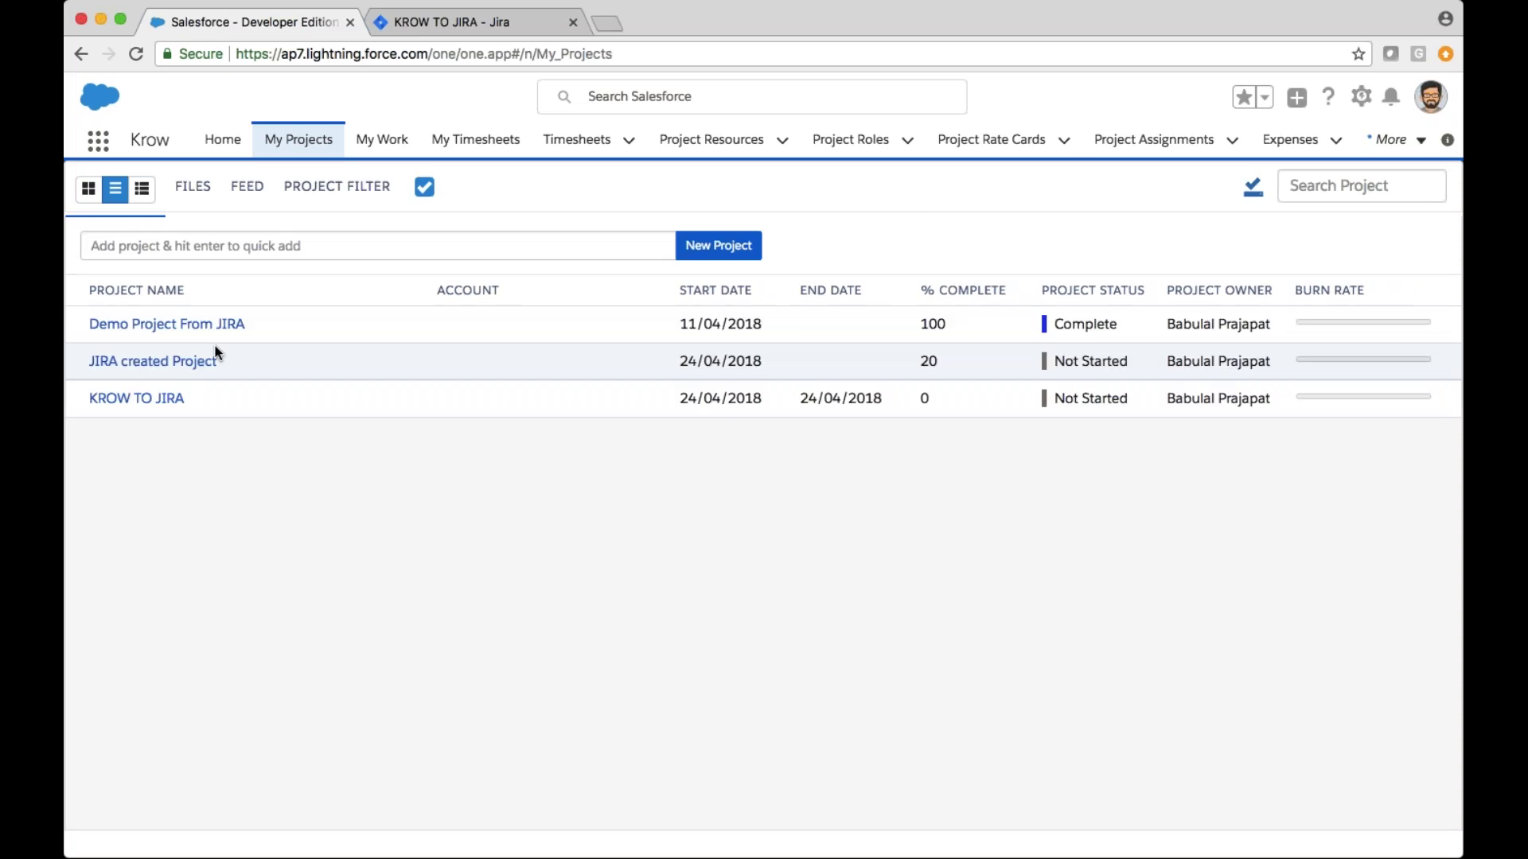
pyautogui.click(171, 398)
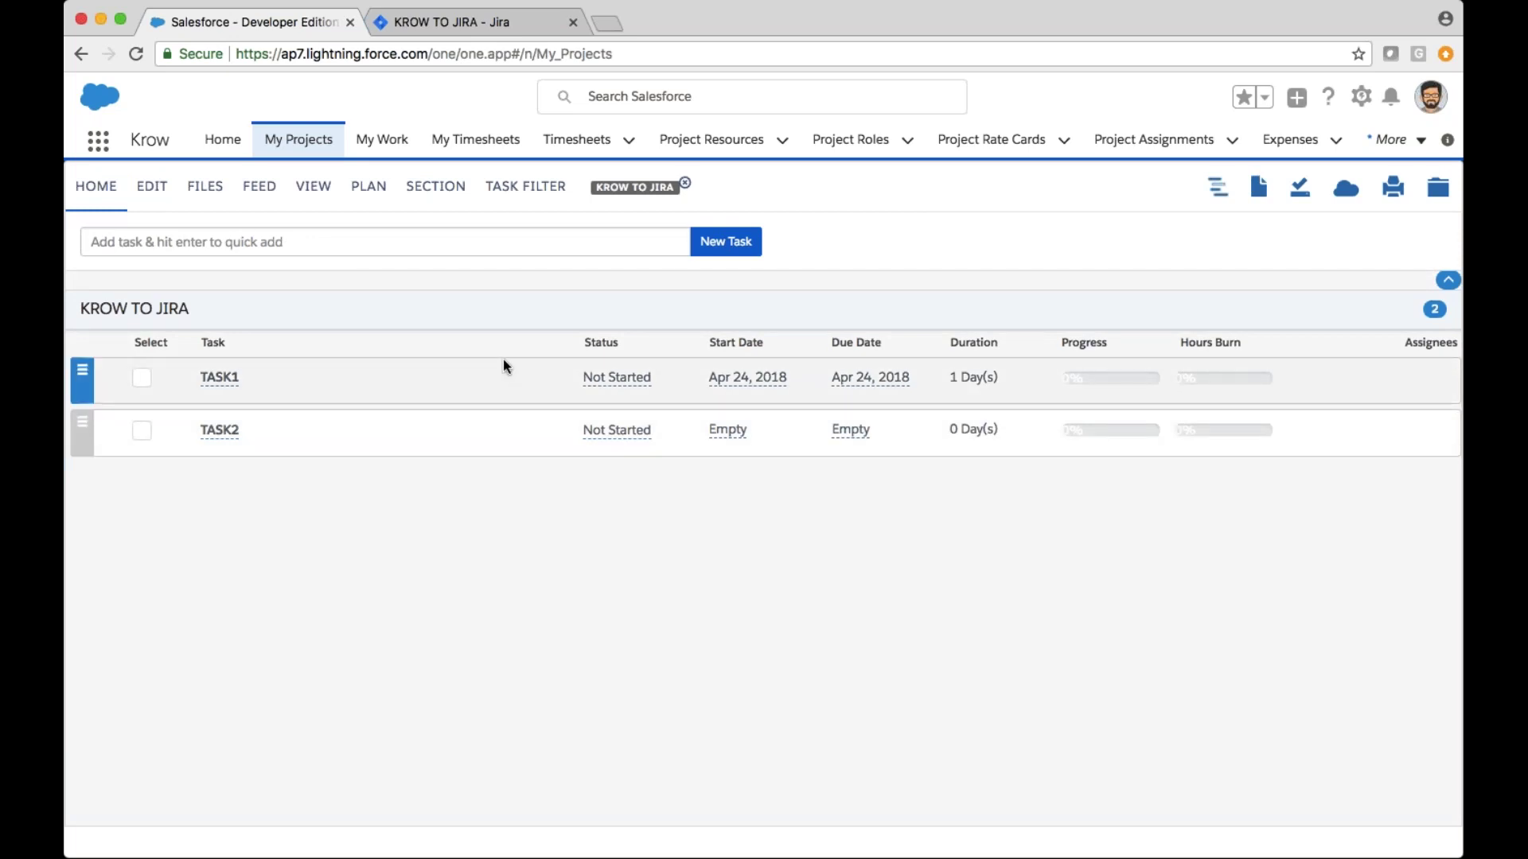
pyautogui.click(481, 22)
# - Create a new Jira project named JIRA TO KROW from the dashboard
pyautogui.click(91, 139)
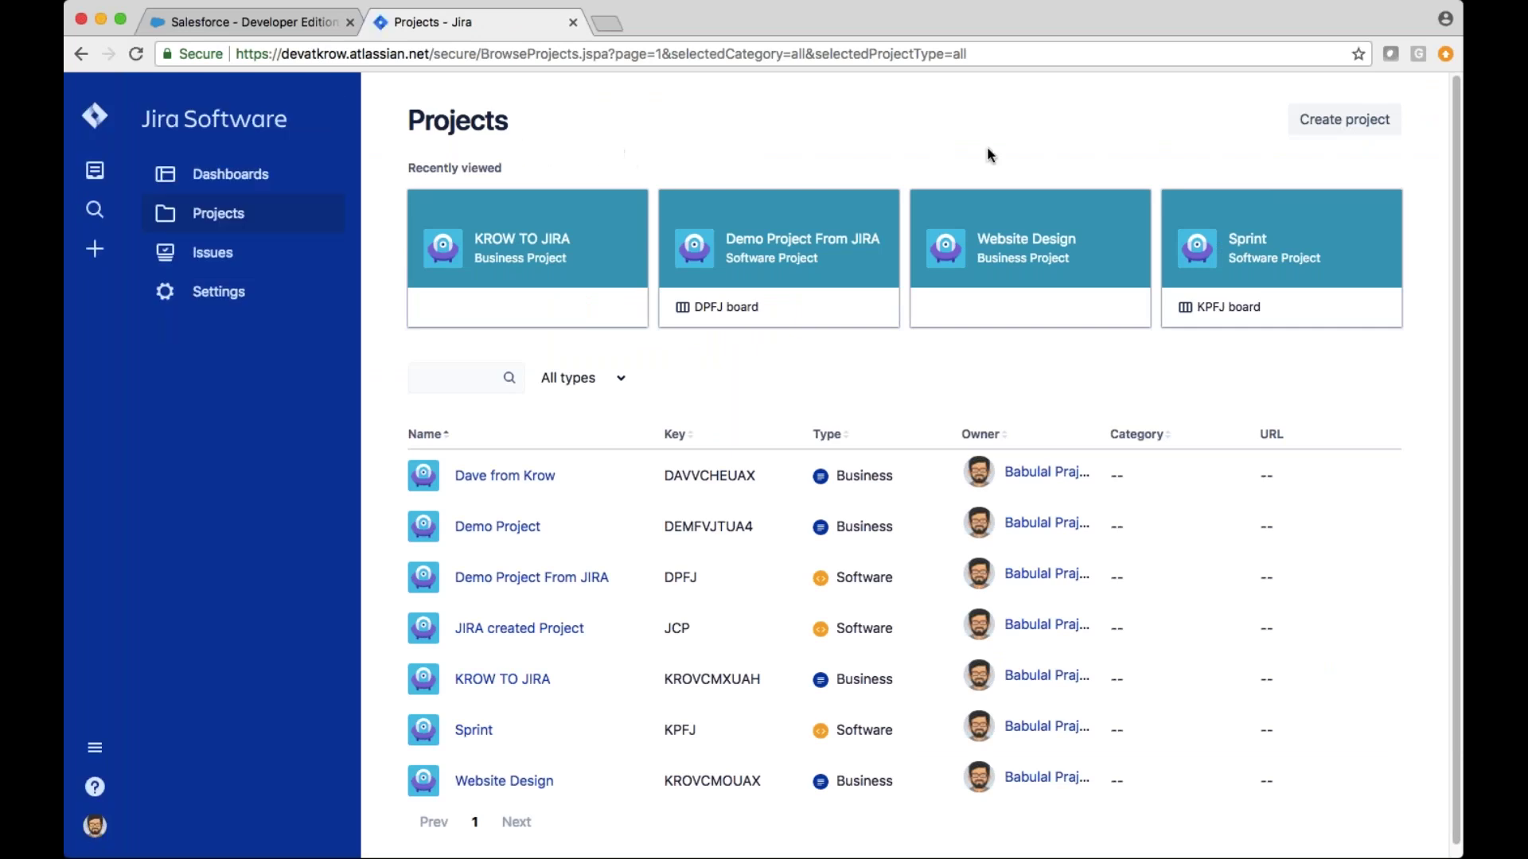
pyautogui.click(1341, 126)
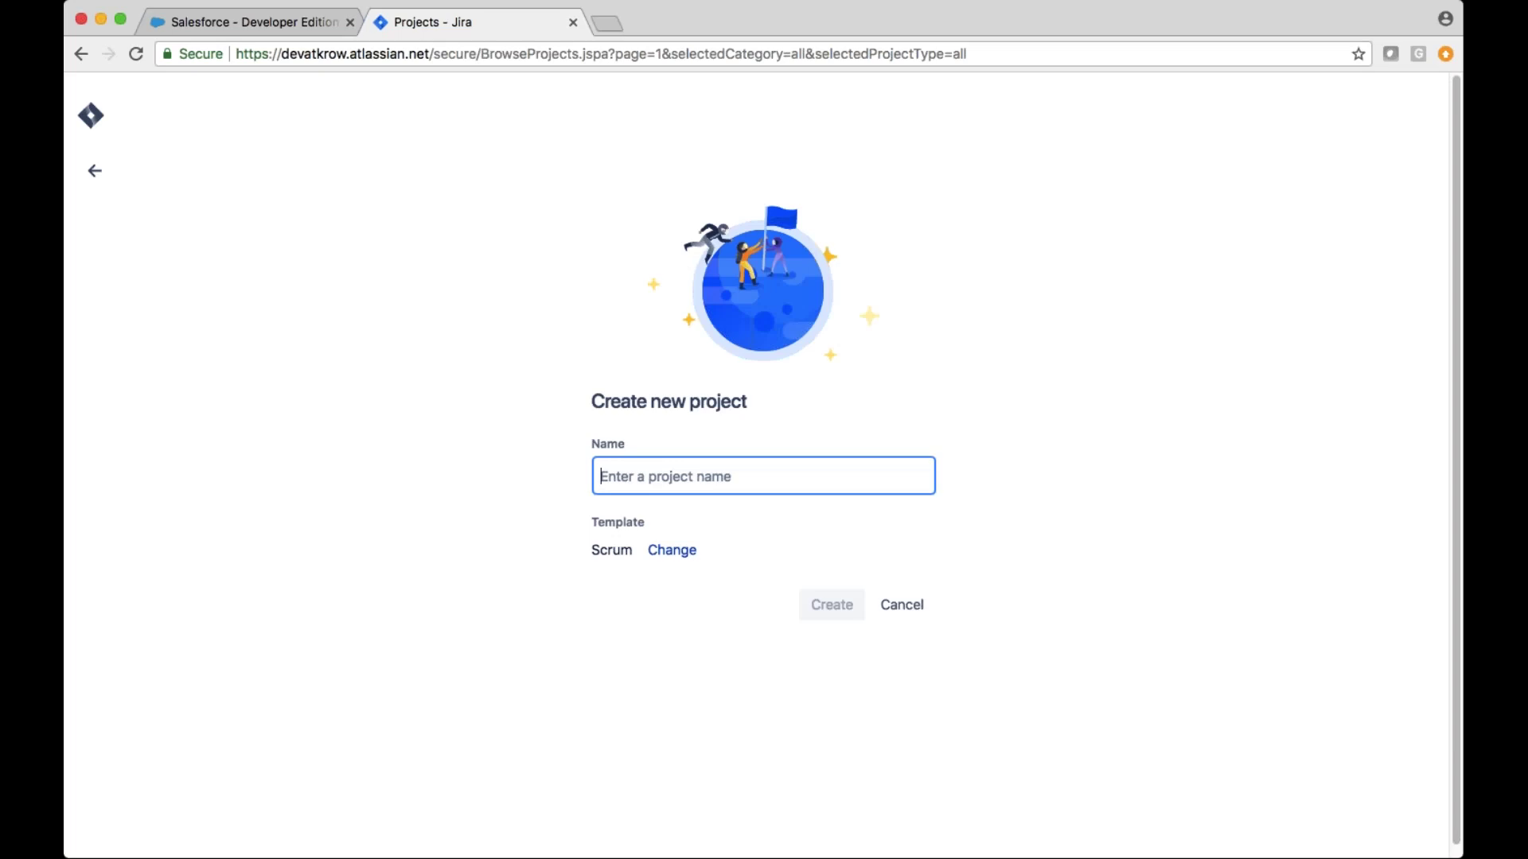
pyautogui.write('JIRA ')
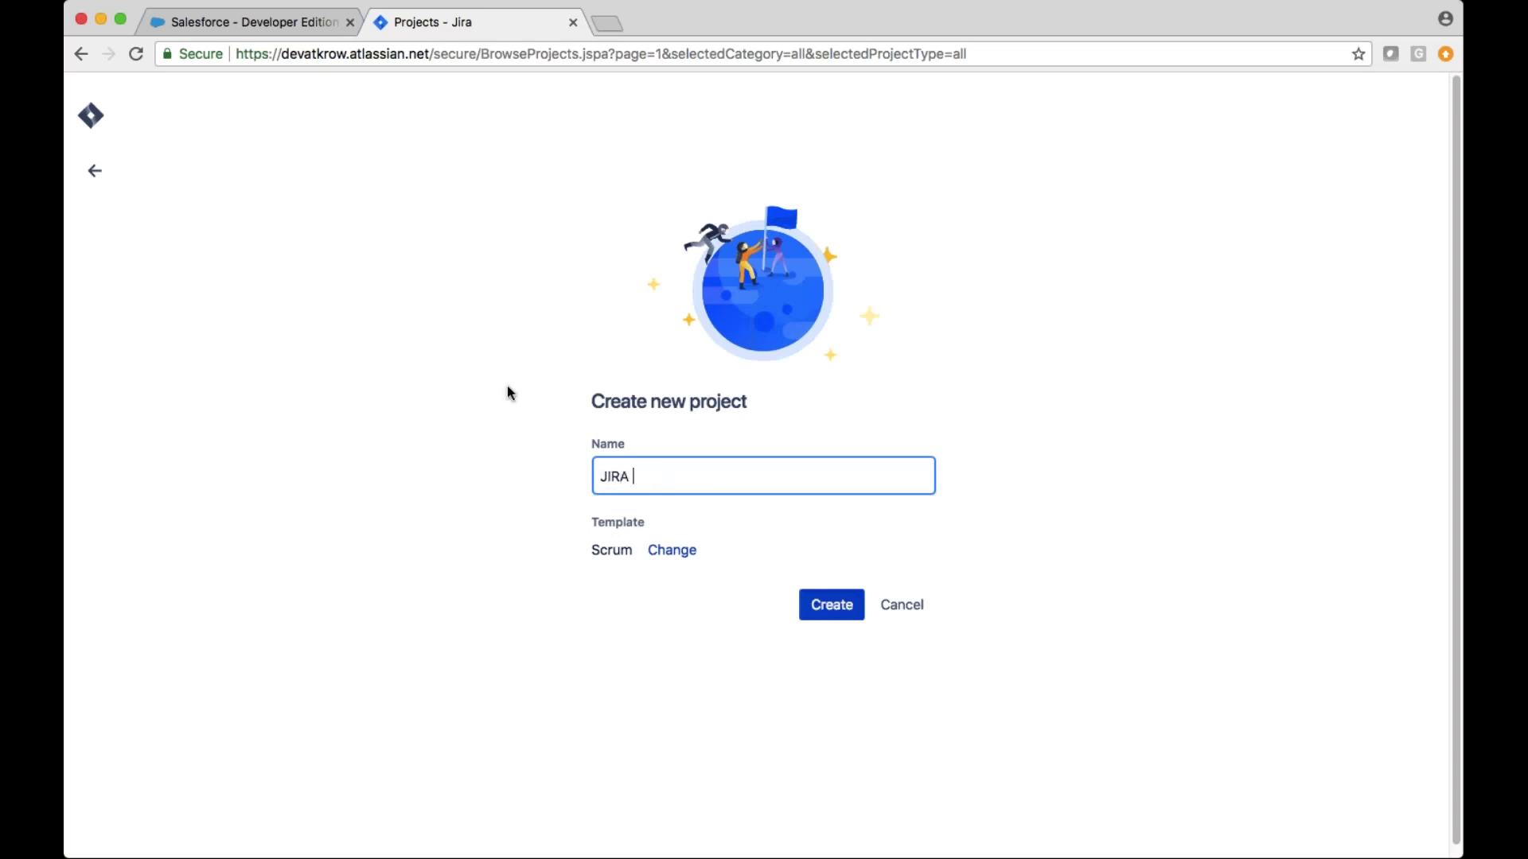
pyautogui.write('TO KROW')
pyautogui.press('Return')
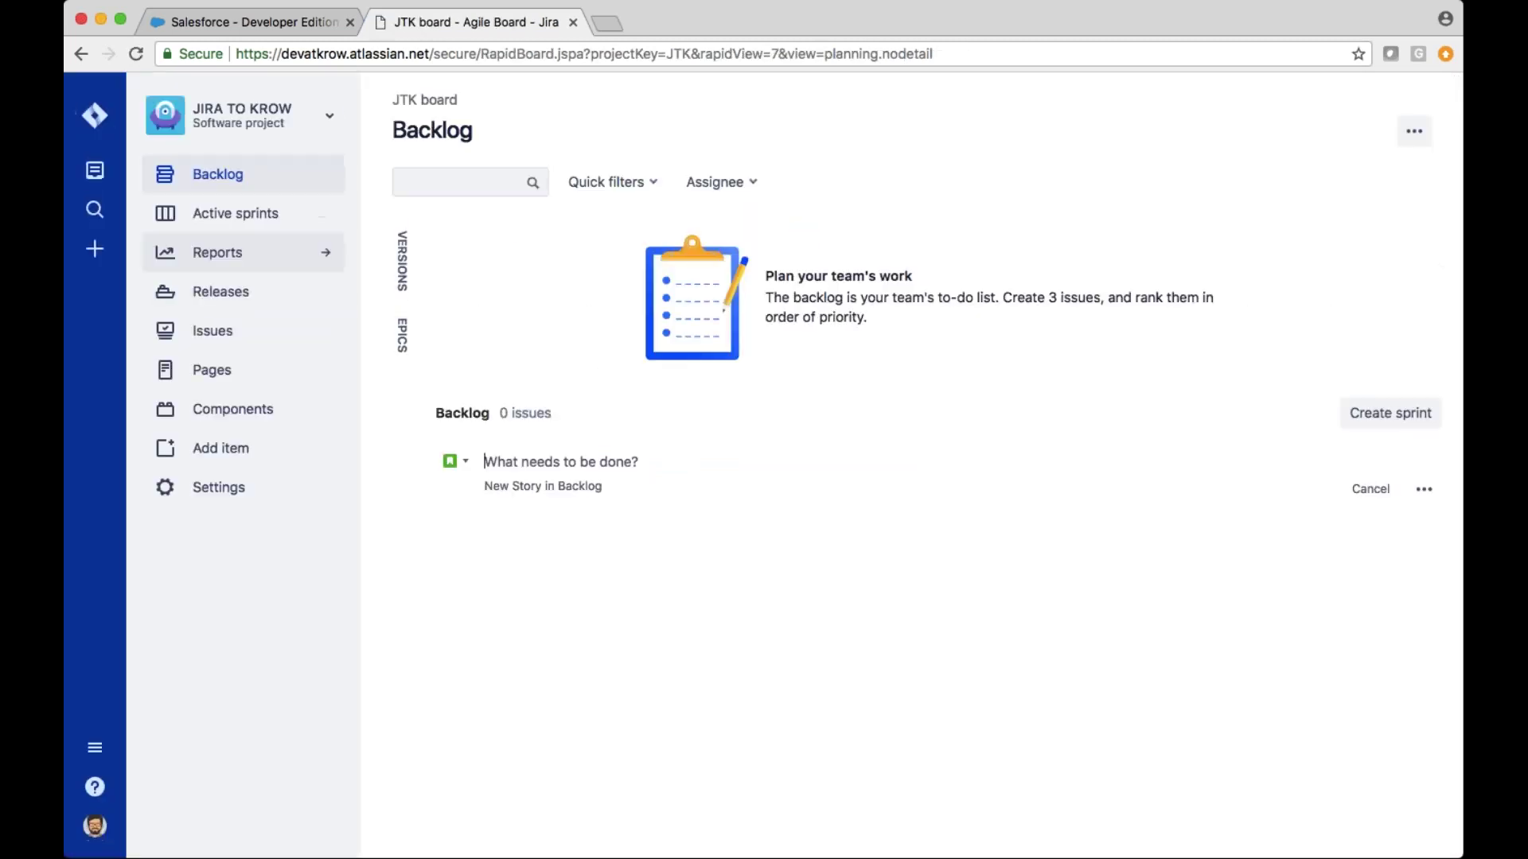
# - Open the synced JIRA TO KROW project from Krow's My Projects list
pyautogui.click(230, 336)
pyautogui.click(247, 22)
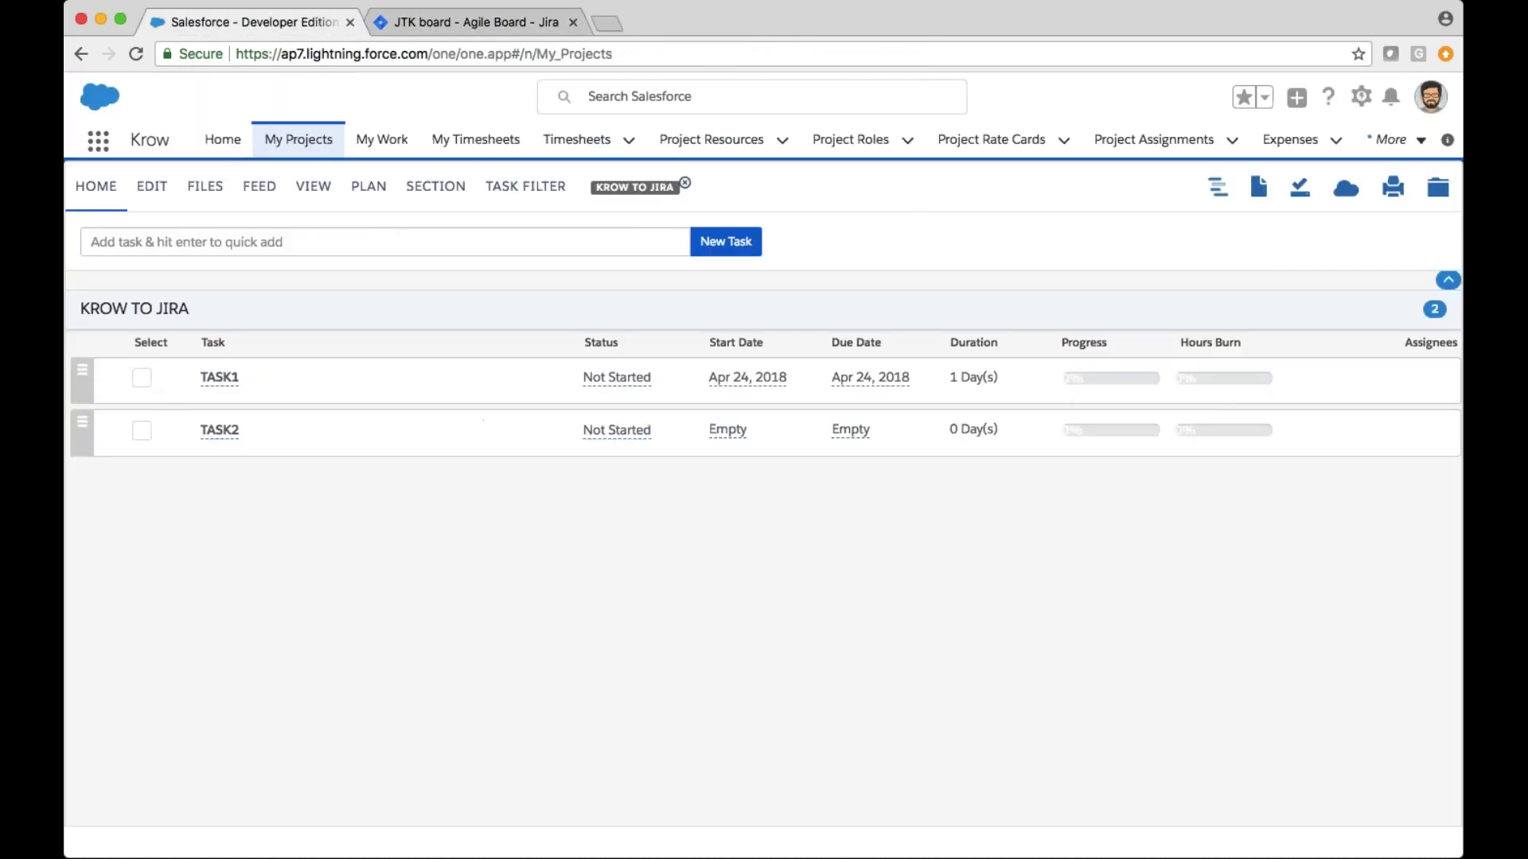
pyautogui.click(298, 141)
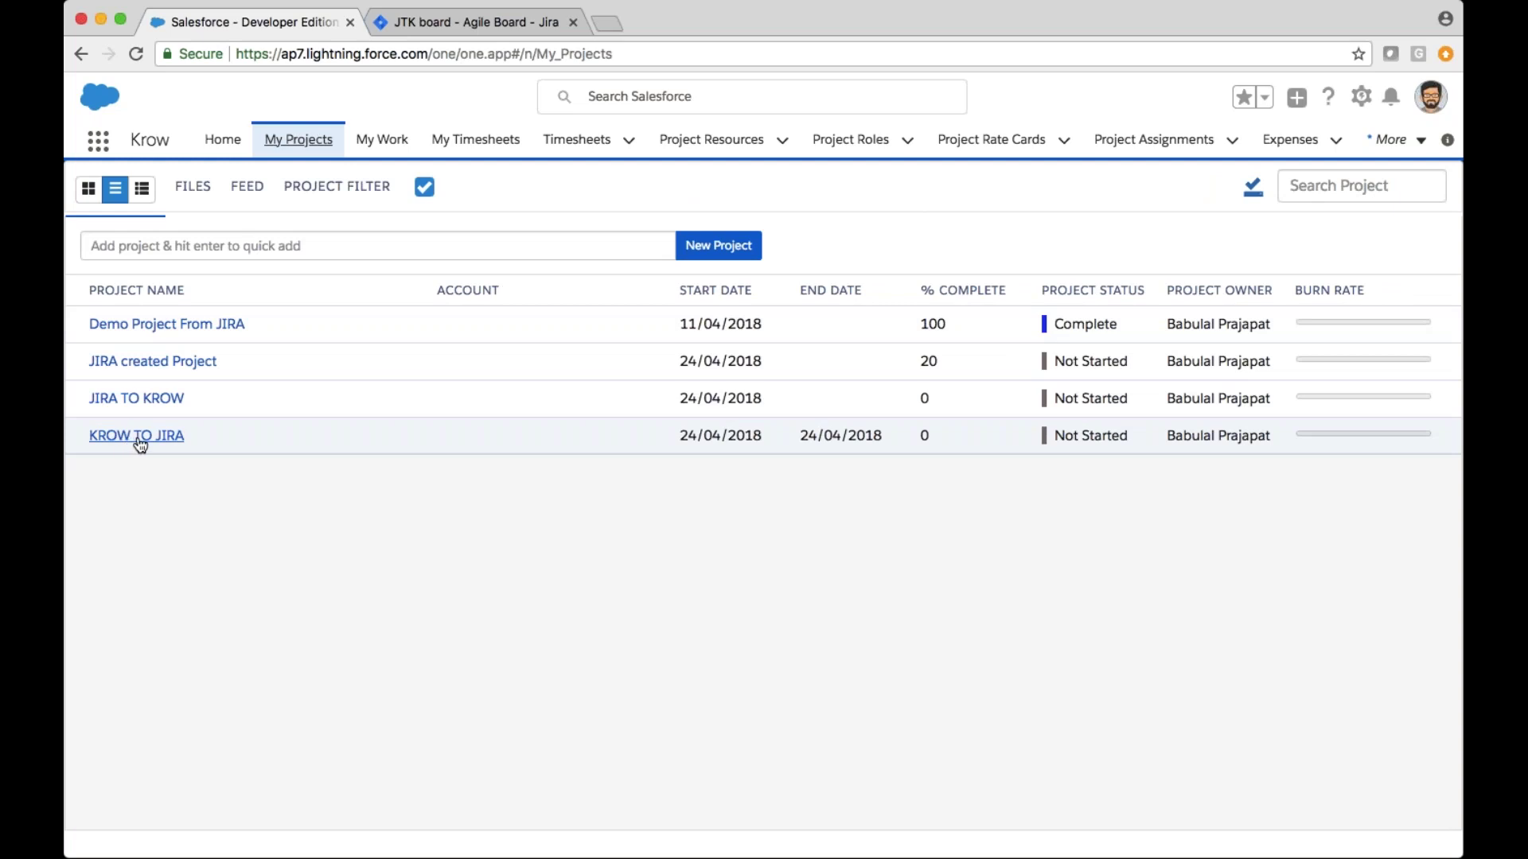
pyautogui.click(143, 400)
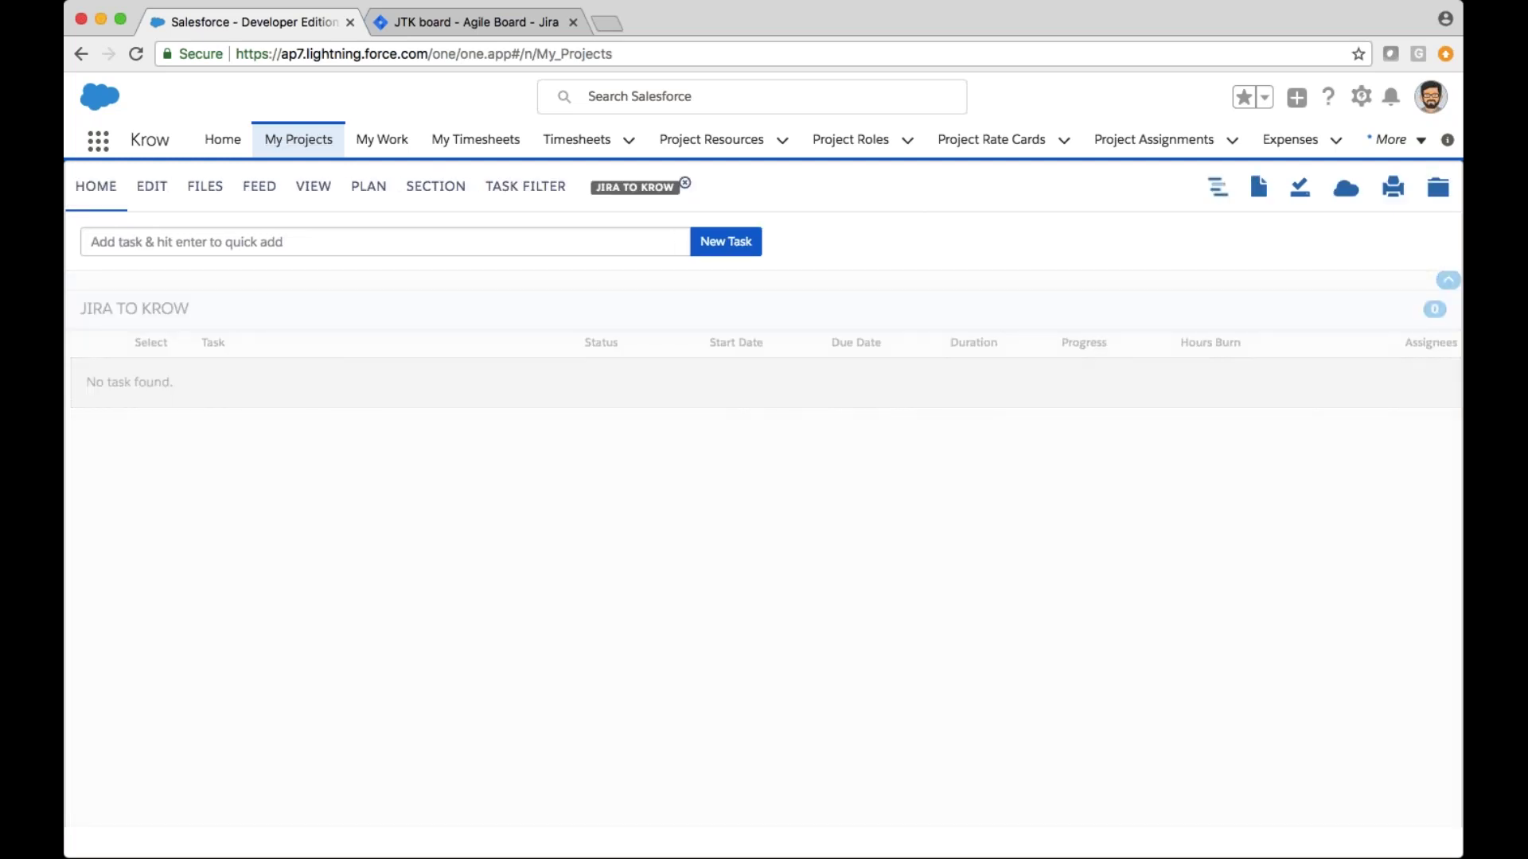
# - Quick-add TASK1 to JIRA TO KROW with Create Task In Jira ticked
pyautogui.click(508, 239)
pyautogui.write('TASK1')
pyautogui.press('Return')
pyautogui.moveTo(1066, 395); pyautogui.dragTo(1032, 739)
pyautogui.click(481, 703)
pyautogui.click(949, 782)
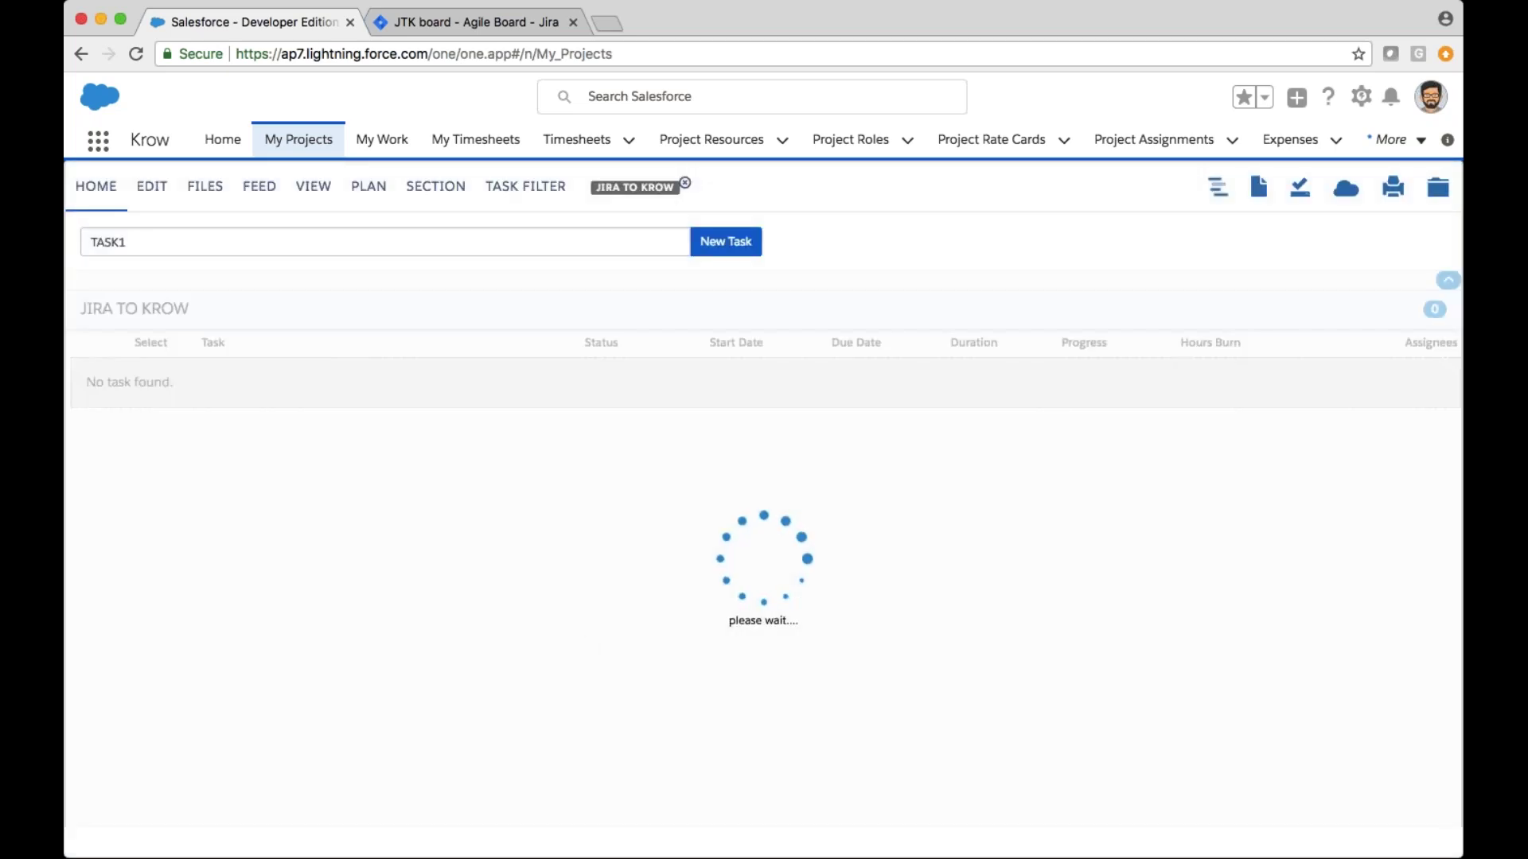
# - Create a Task issue TASK2 in Jira's JIRA TO KROW project, then reload Krow's projects page
pyautogui.click(486, 27)
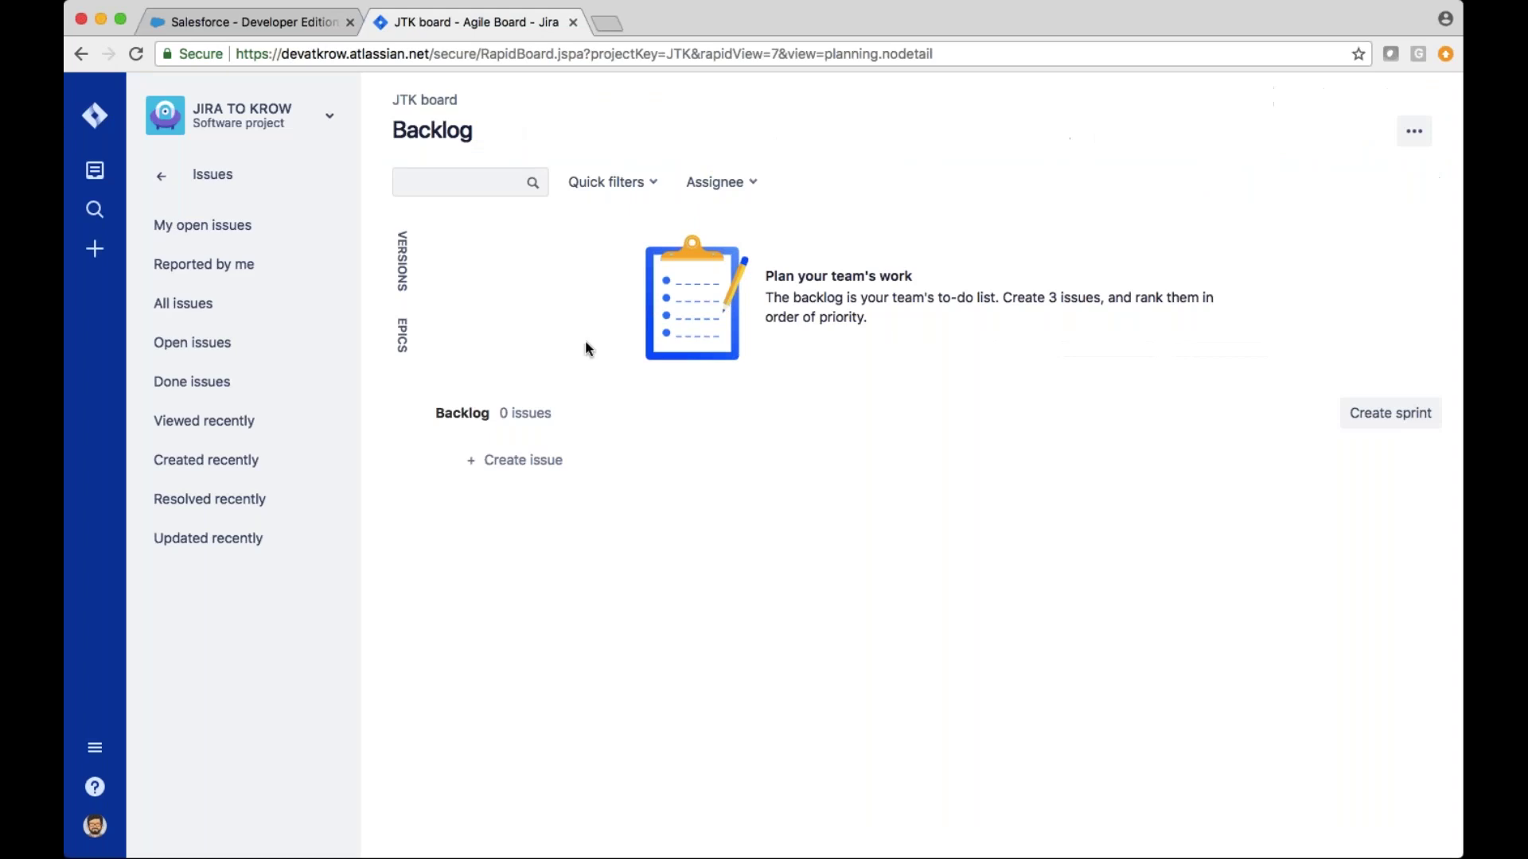
pyautogui.click(260, 320)
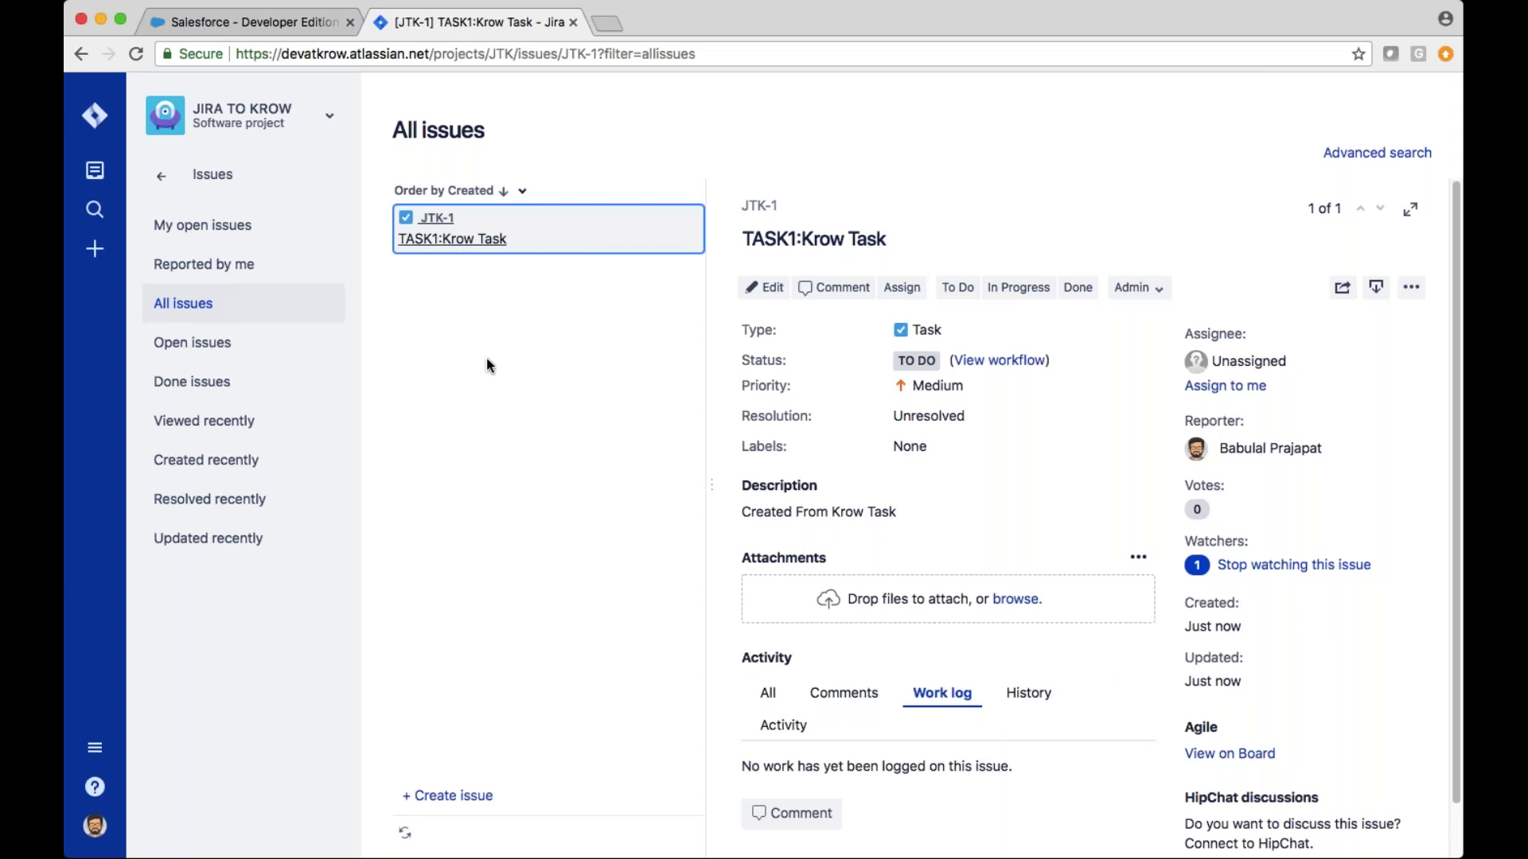
pyautogui.click(447, 795)
pyautogui.click(530, 796)
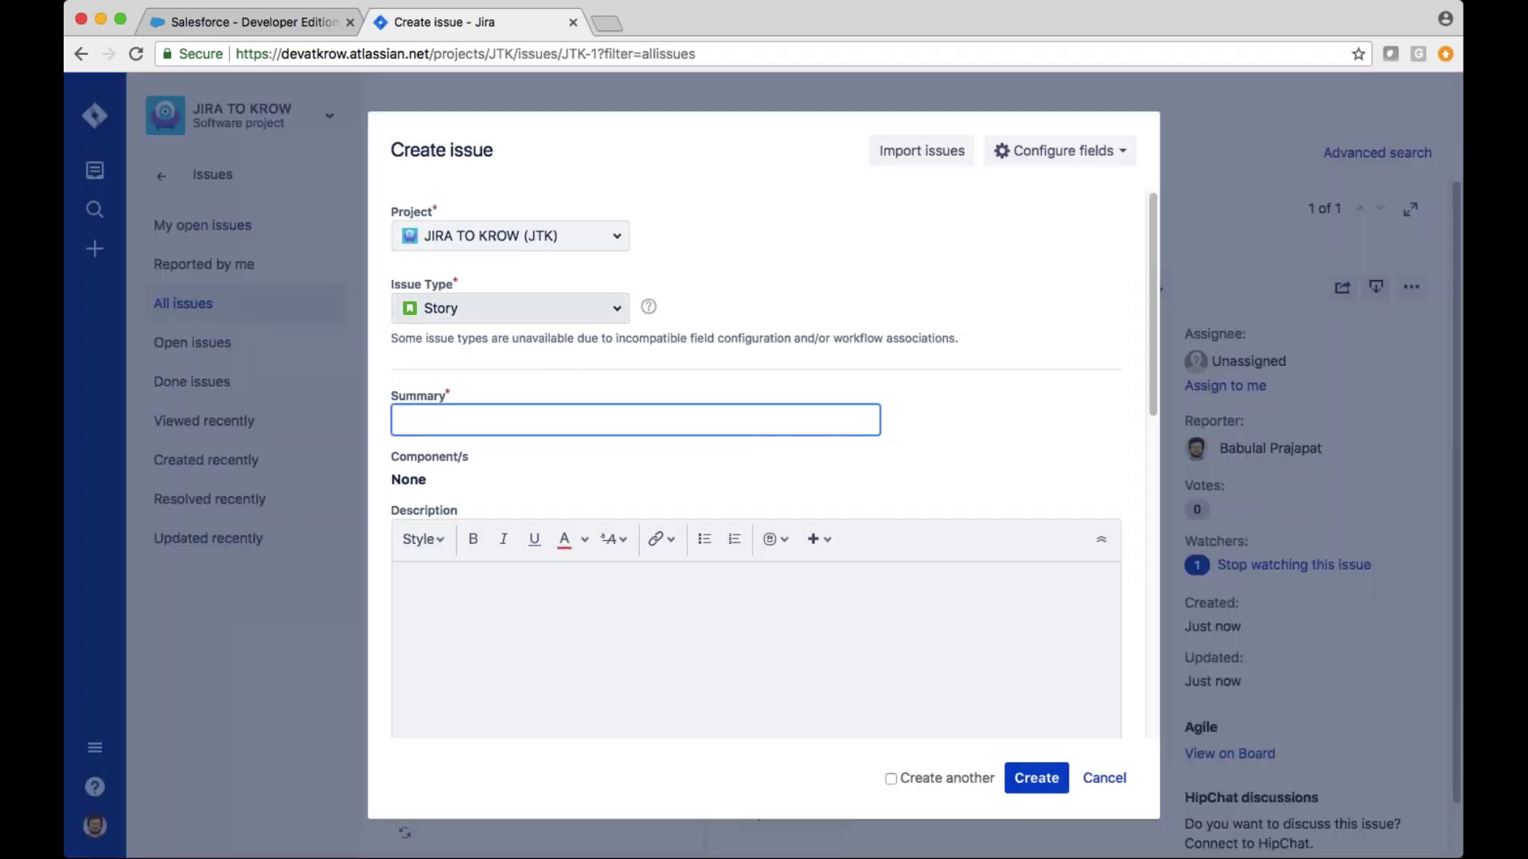
pyautogui.click(556, 309)
pyautogui.click(432, 353)
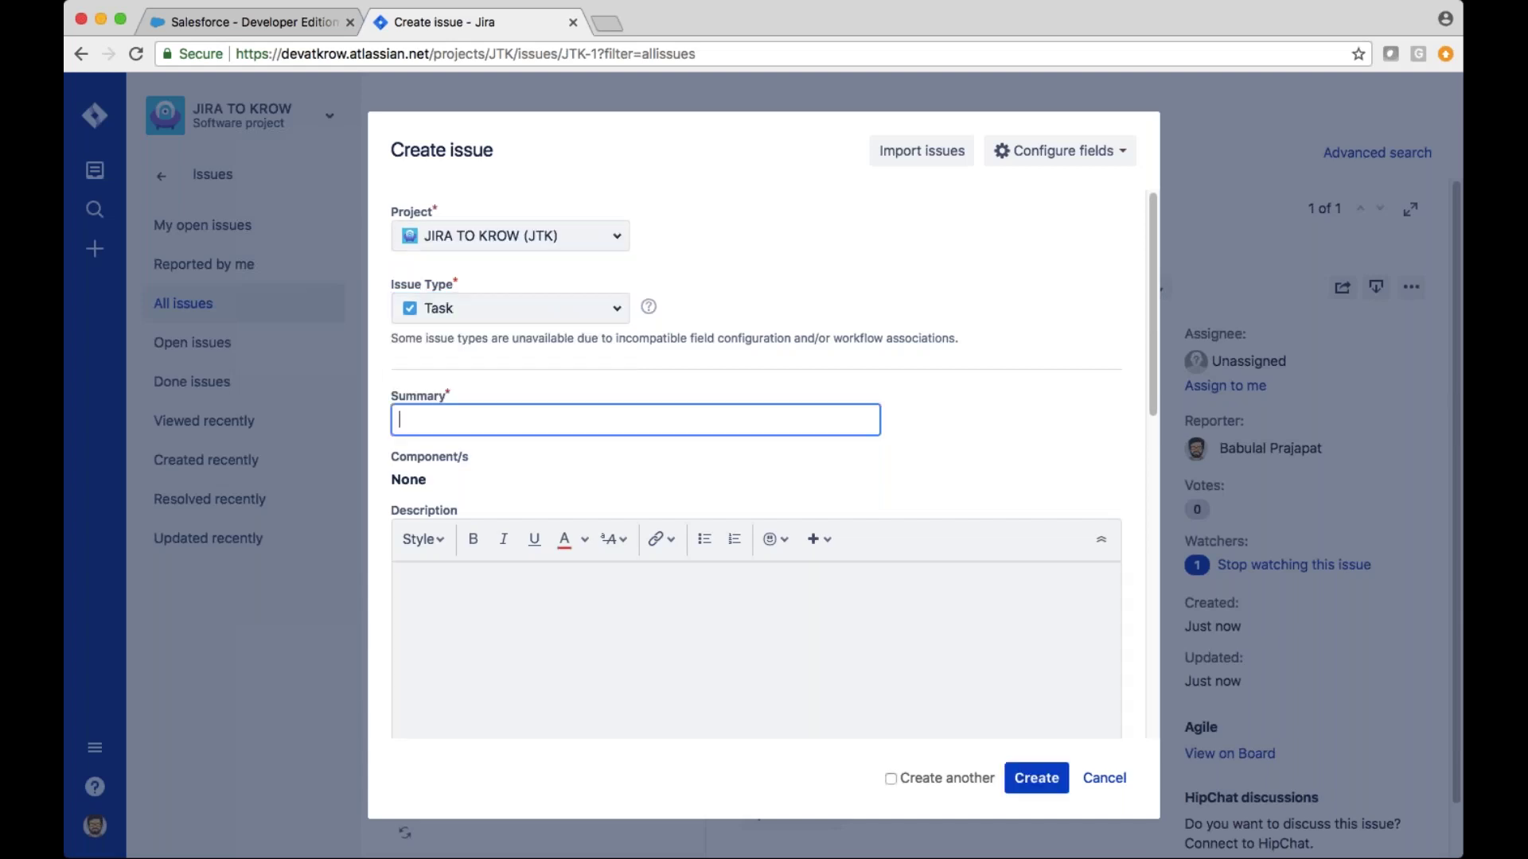
pyautogui.write('TASK2')
pyautogui.press('Return')
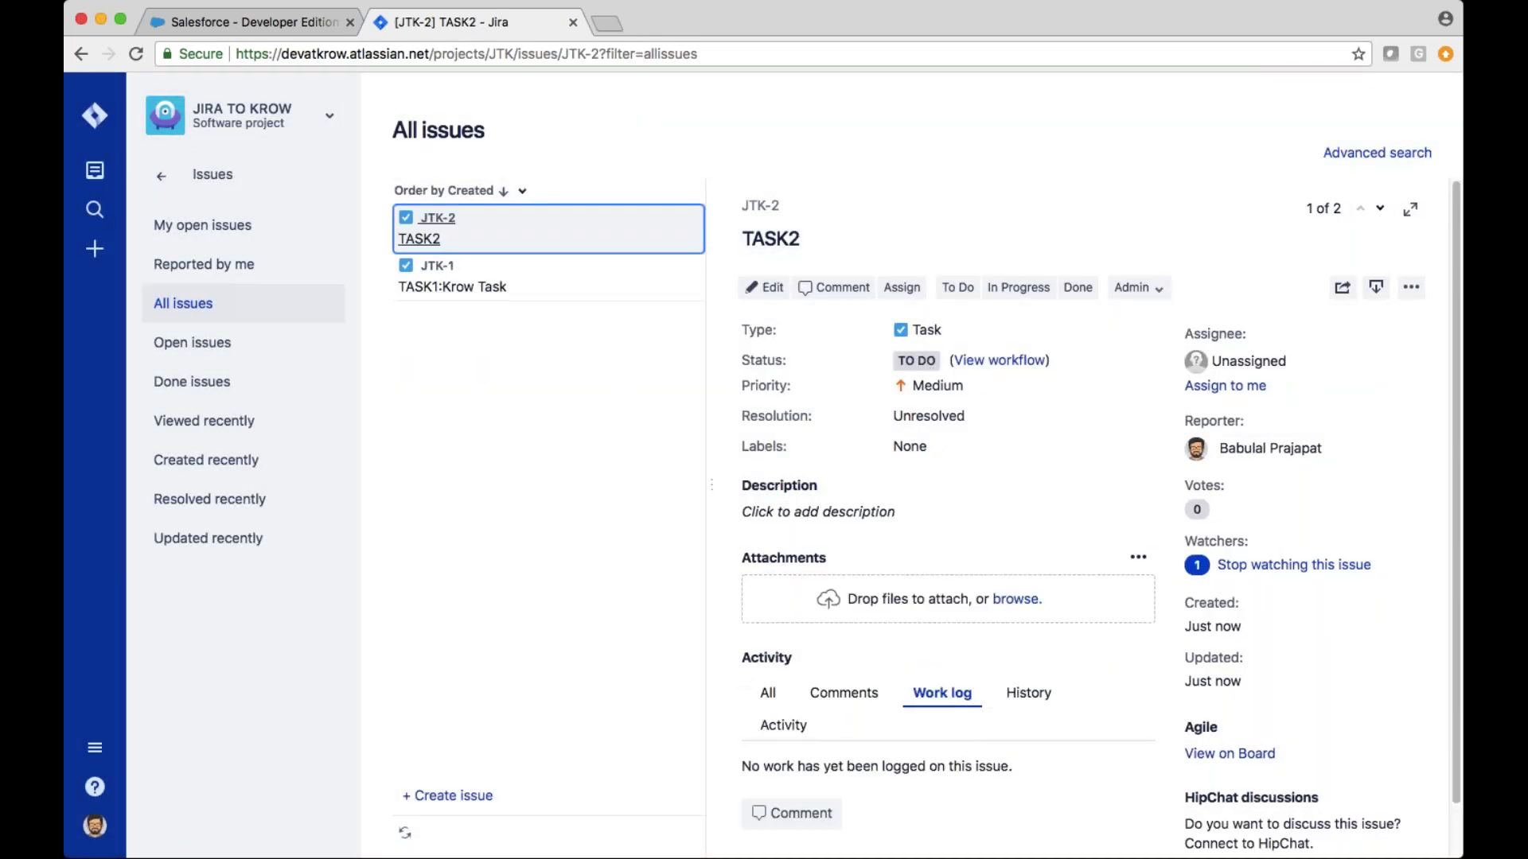
pyautogui.click(280, 21)
pyautogui.click(136, 54)
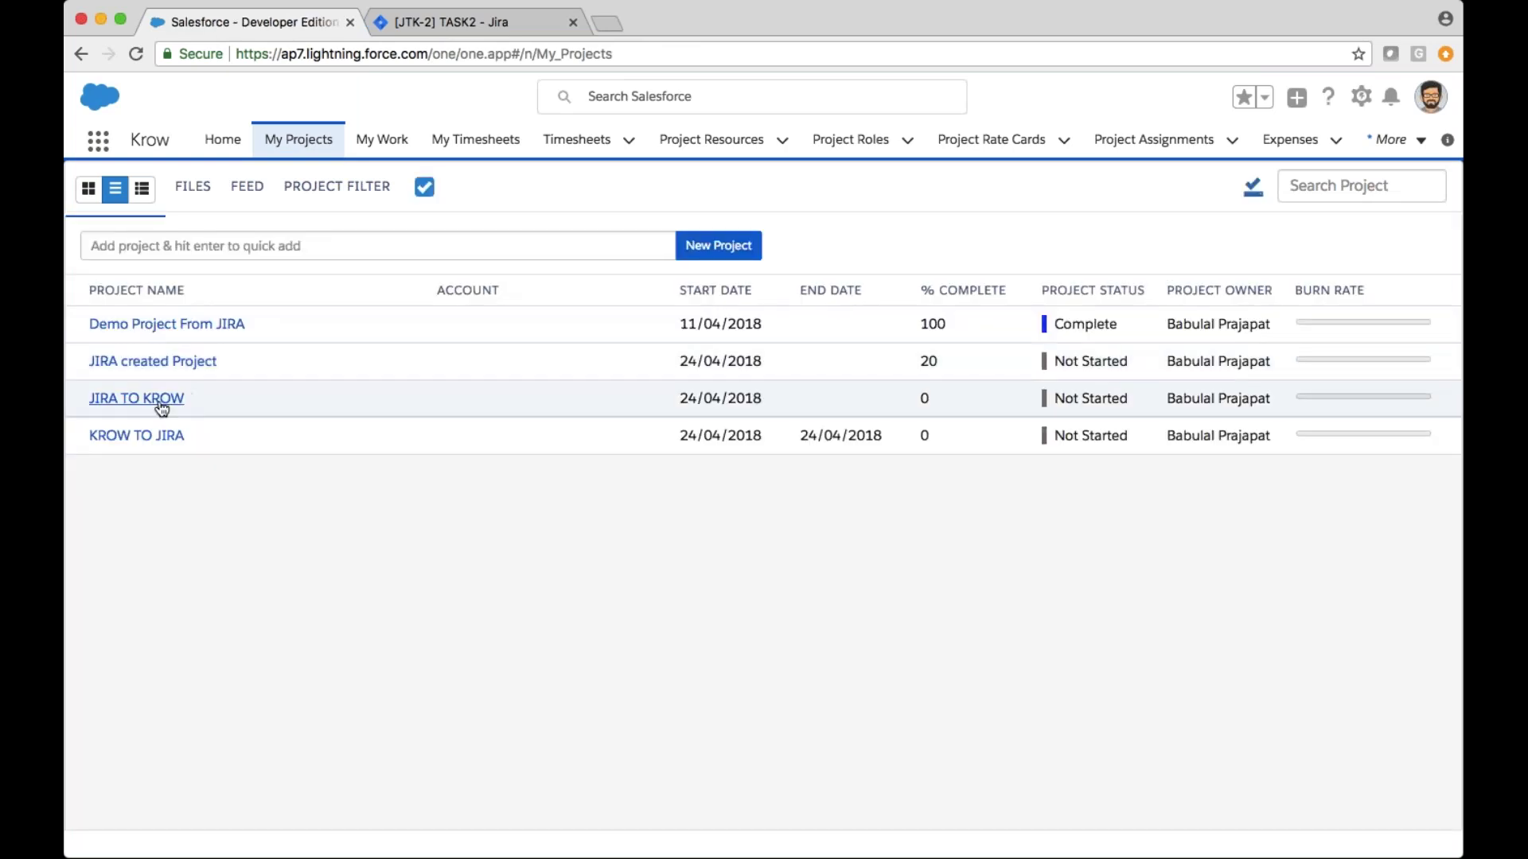
# - Check that Krow's JIRA TO KROW lists TASK1 and TASK2, then start a new Jira issue
pyautogui.click(158, 401)
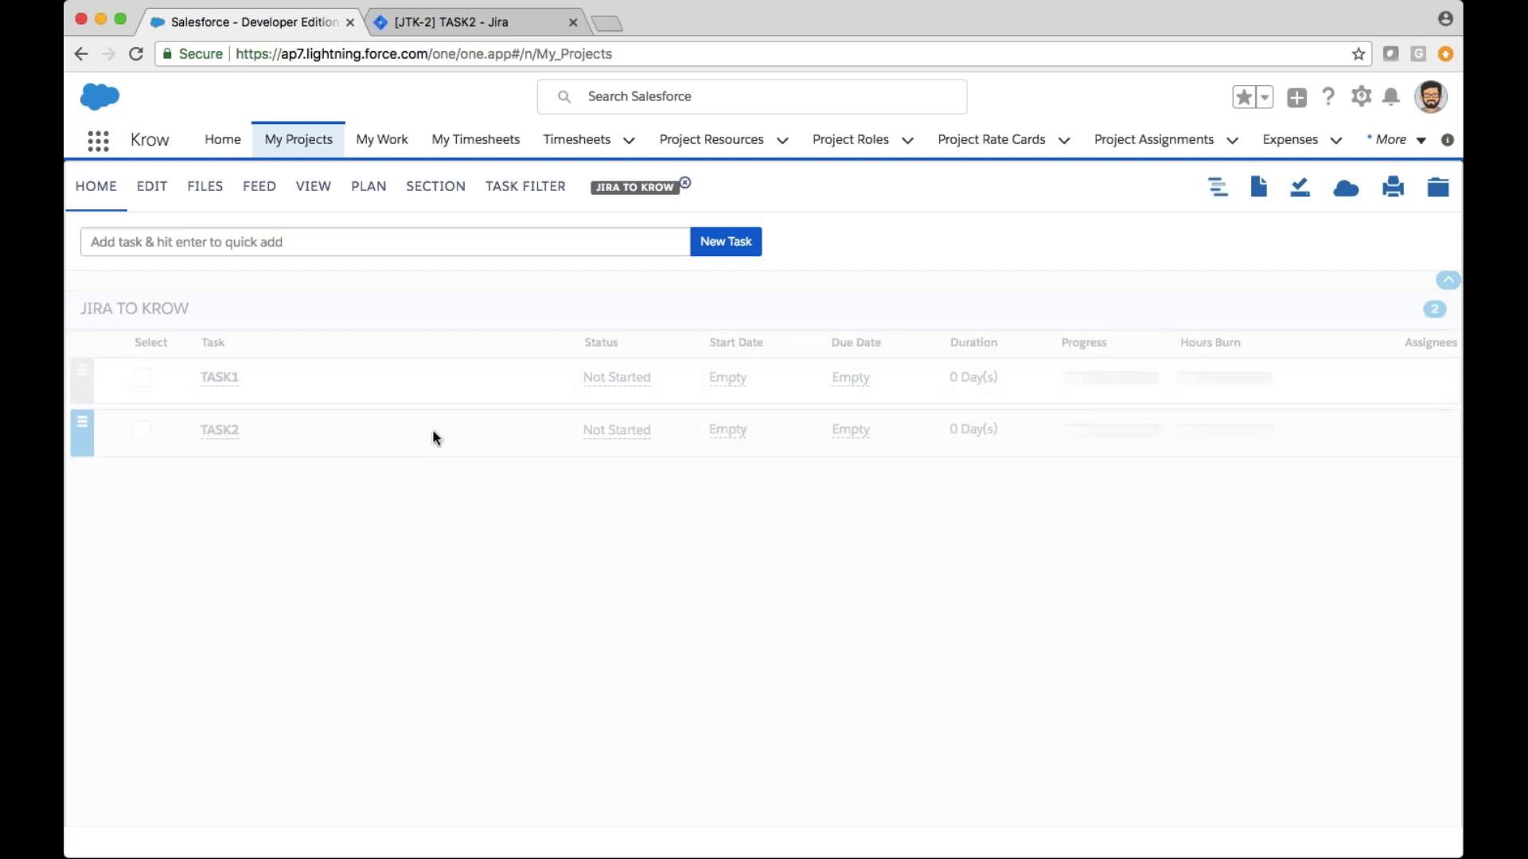
pyautogui.click(482, 24)
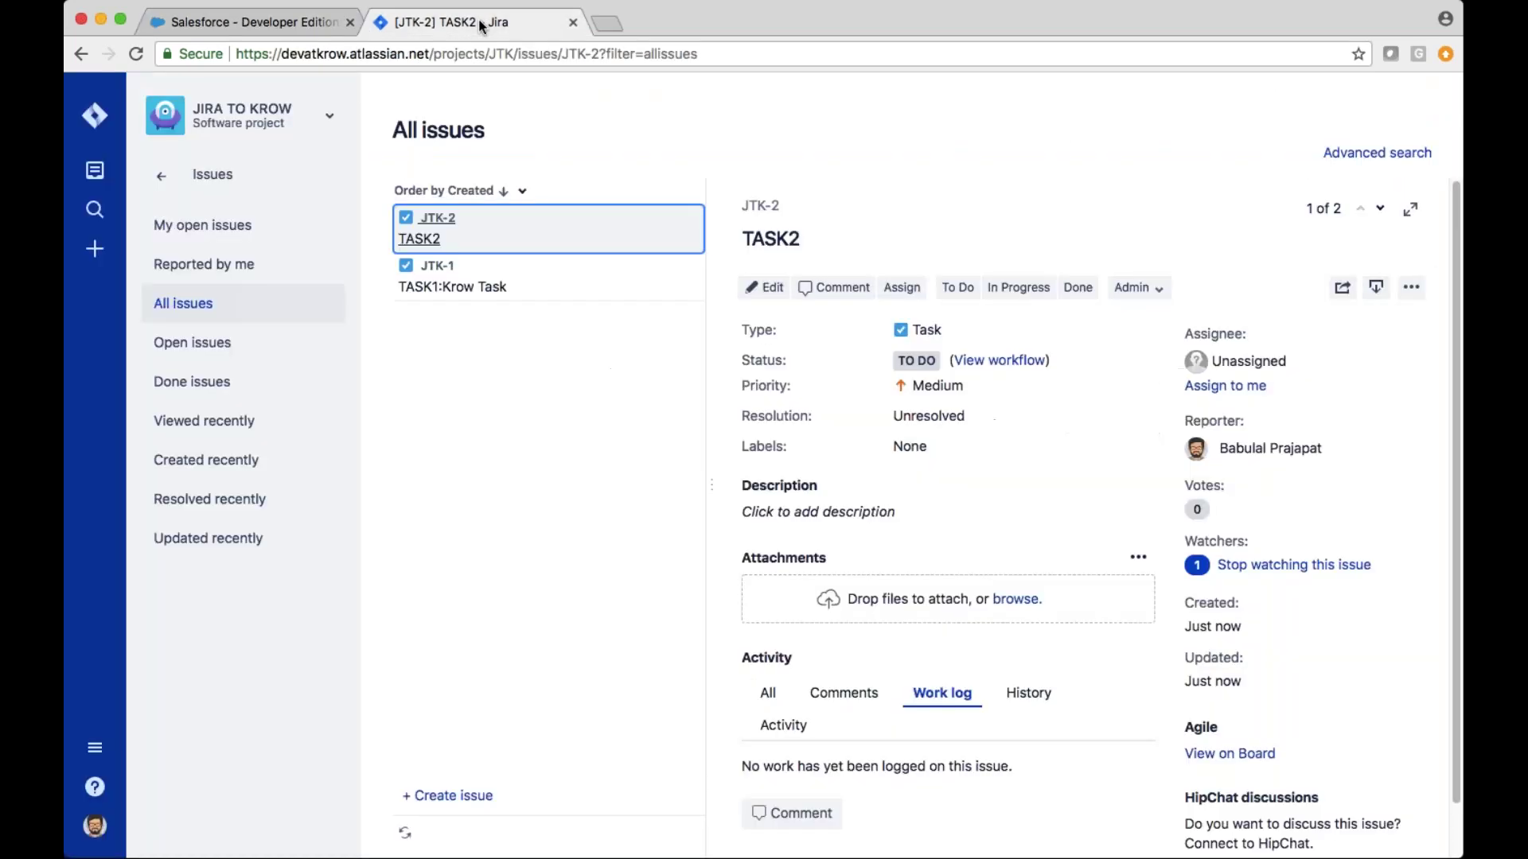
pyautogui.click(491, 378)
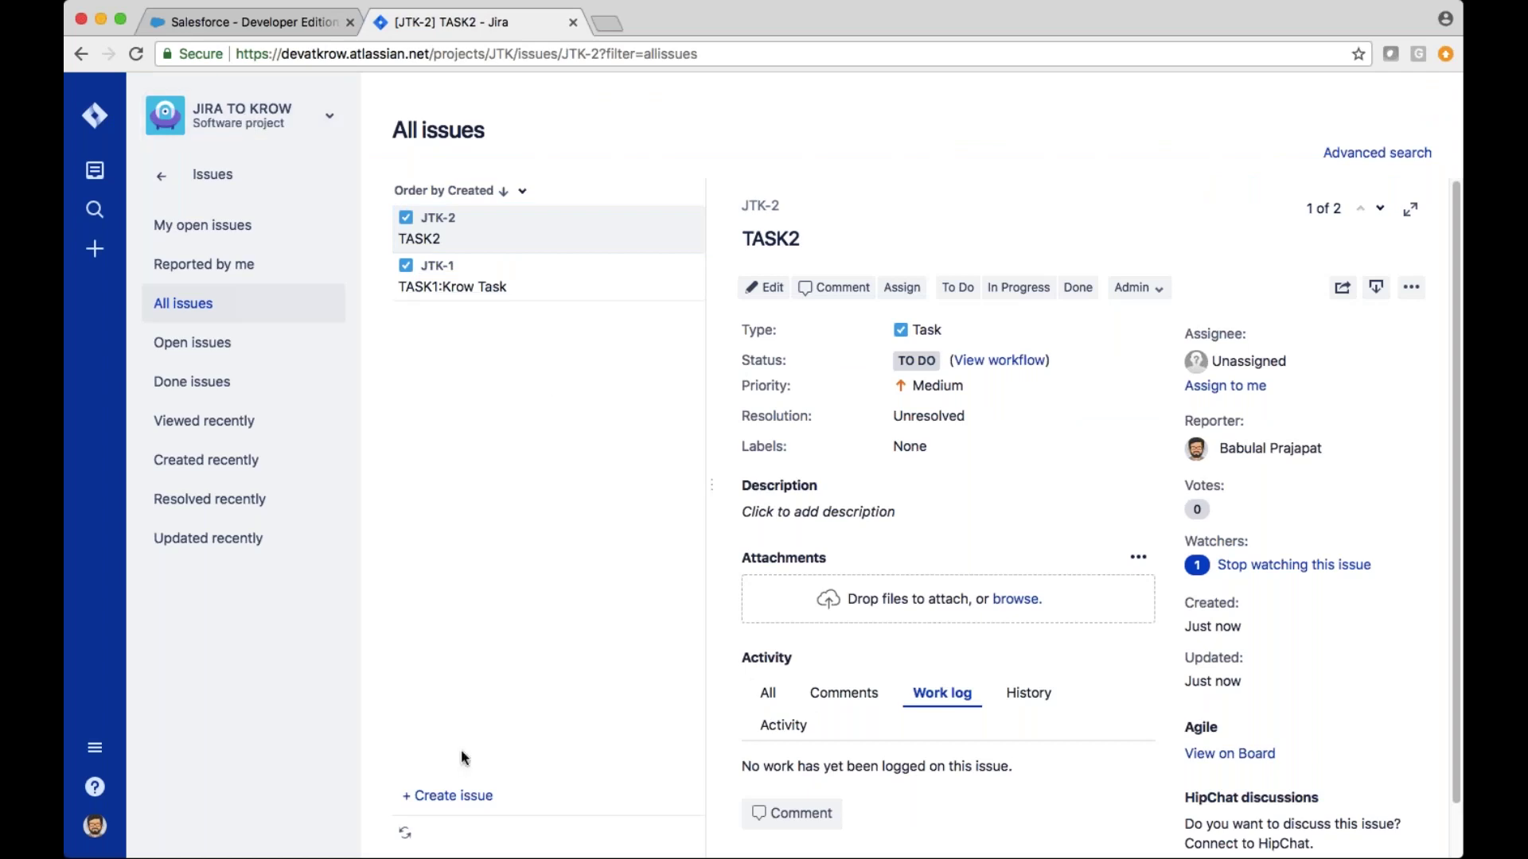
pyautogui.click(452, 797)
# - Create a Bug titled 'BUG FROM JIRA' with the description 'SOFTWARE ISSUE'
pyautogui.click(529, 795)
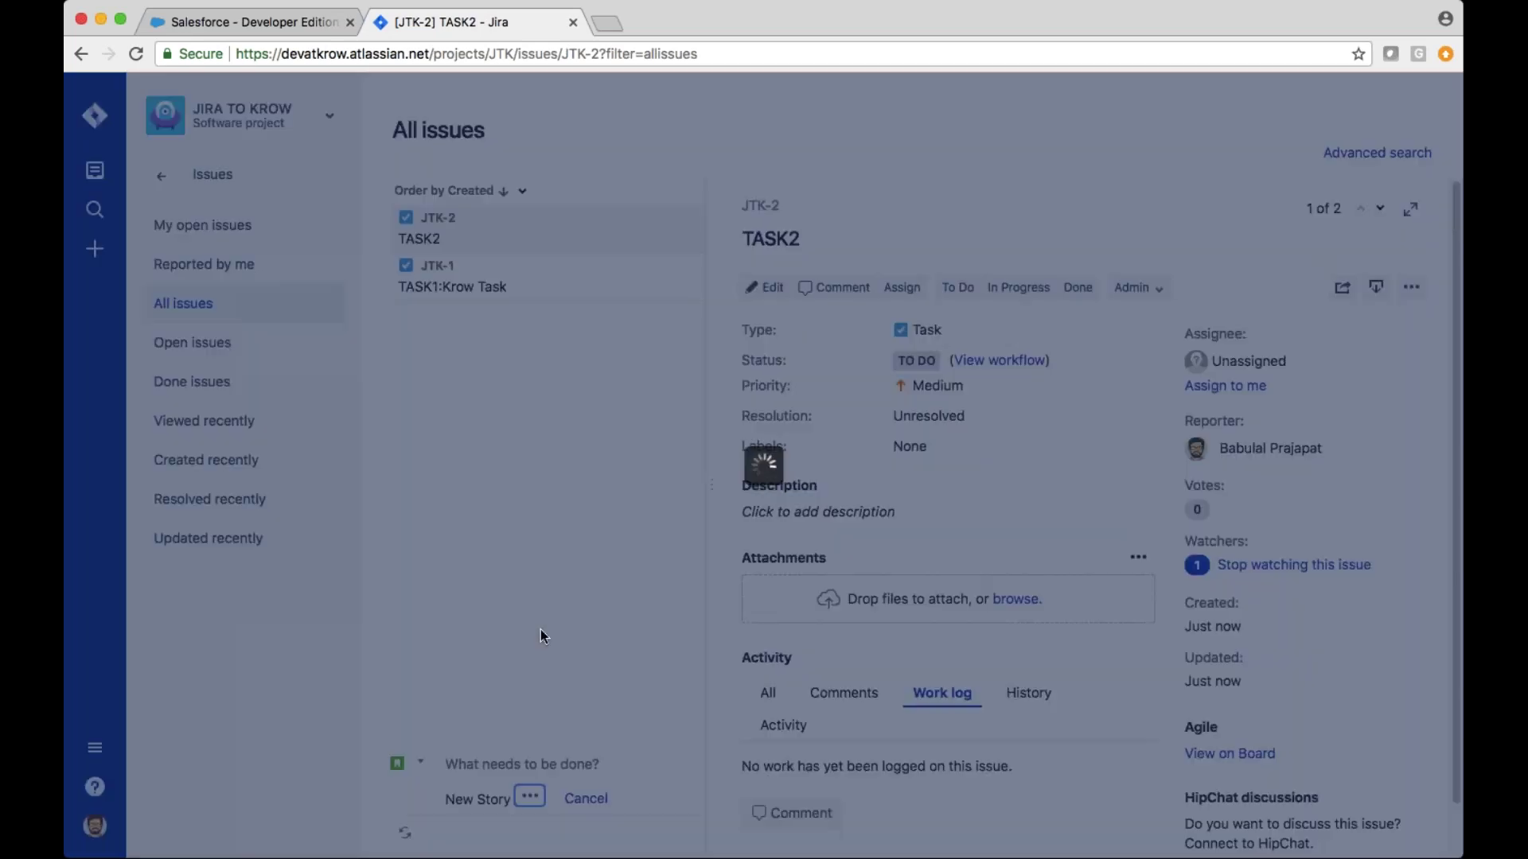
pyautogui.click(518, 310)
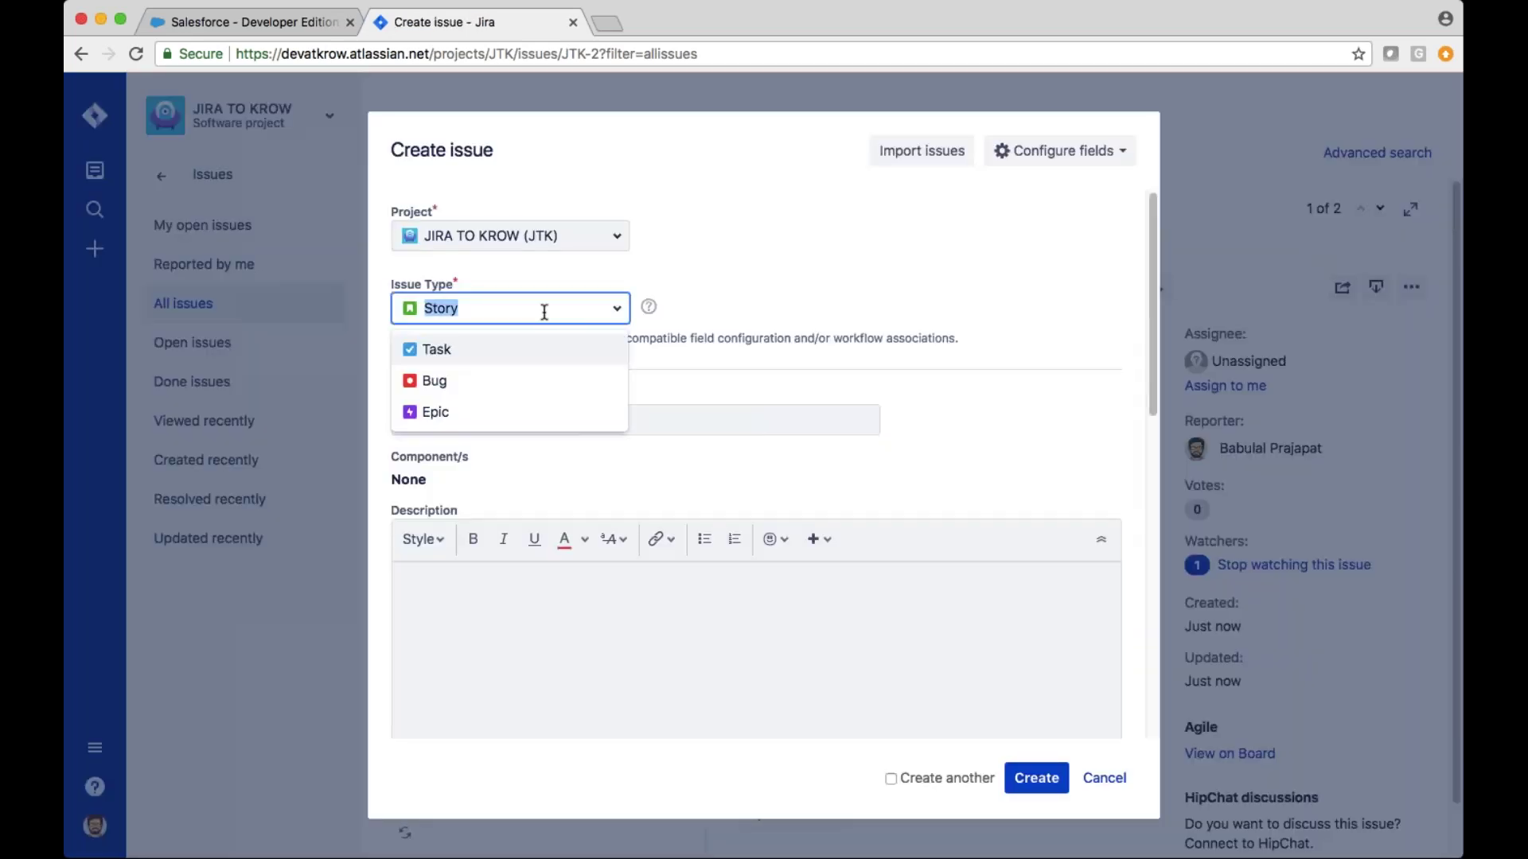
pyautogui.click(468, 380)
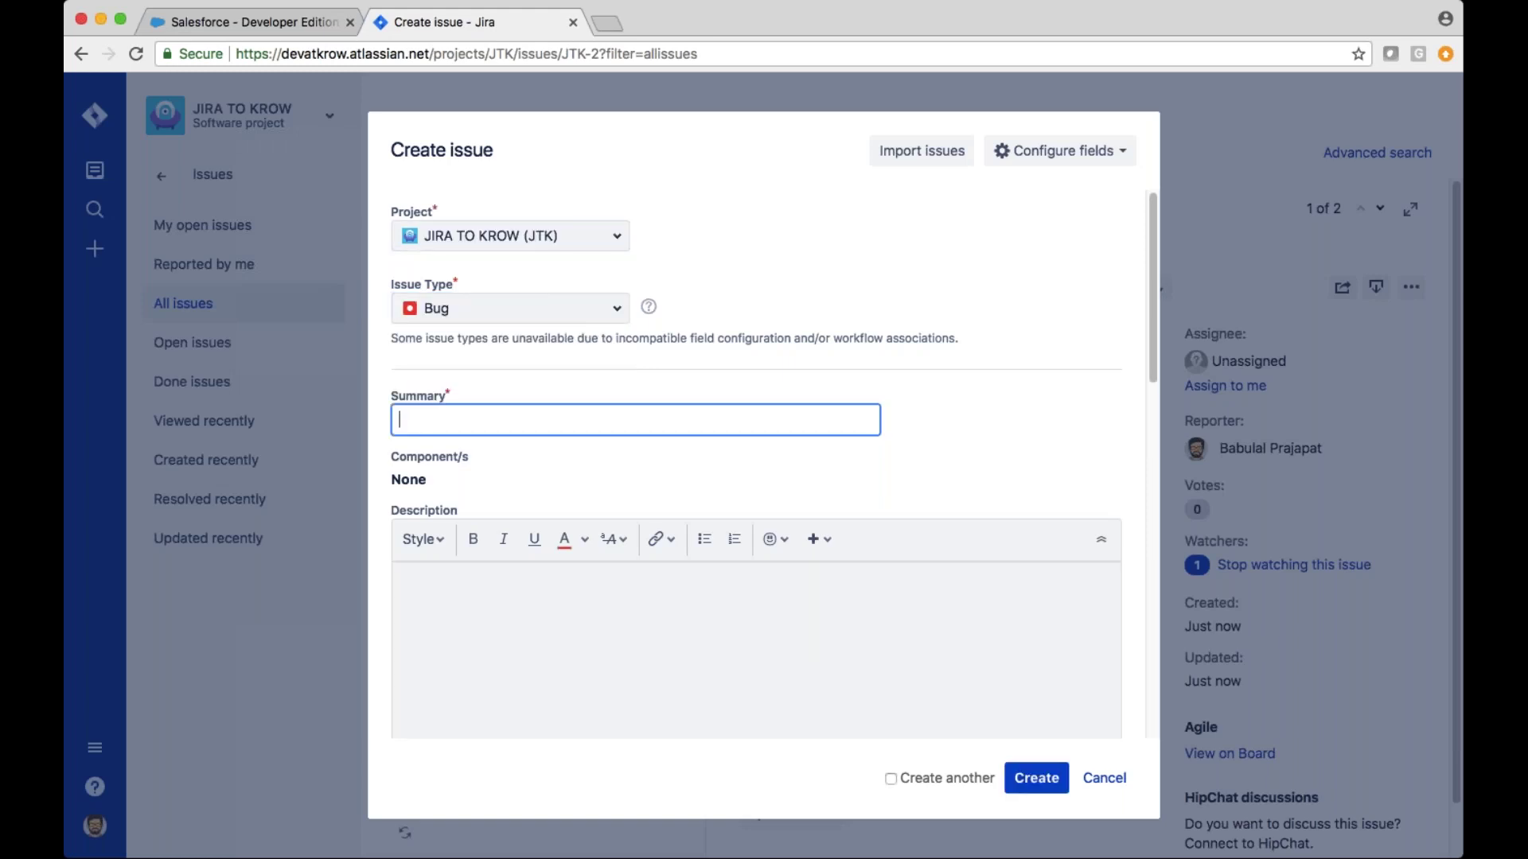
pyautogui.write('BUG FROM JIRA')
pyautogui.click(633, 606)
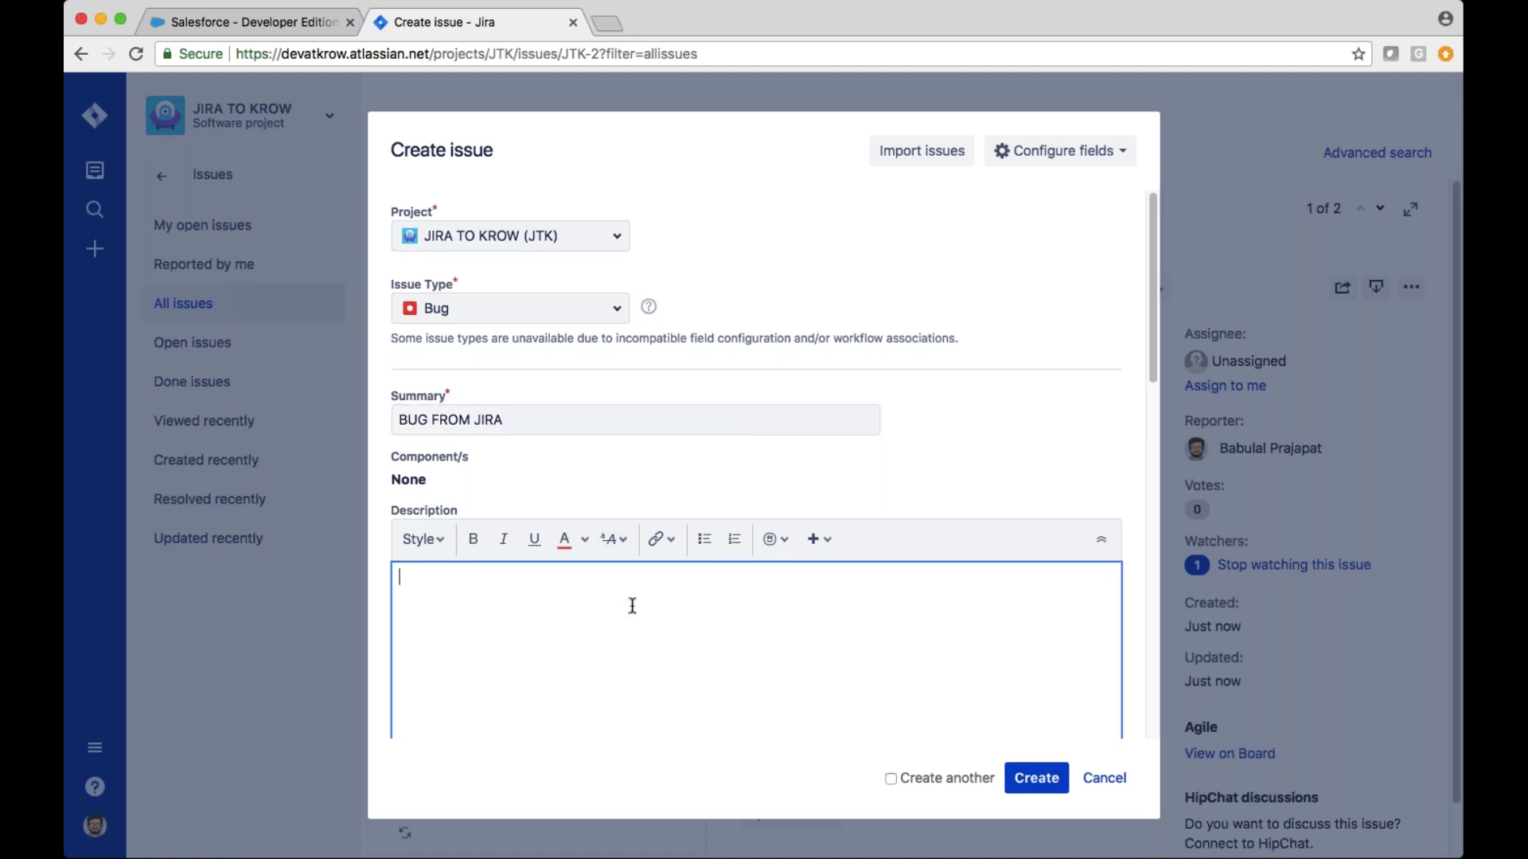
pyautogui.write('SOFTWARE ISSUE')
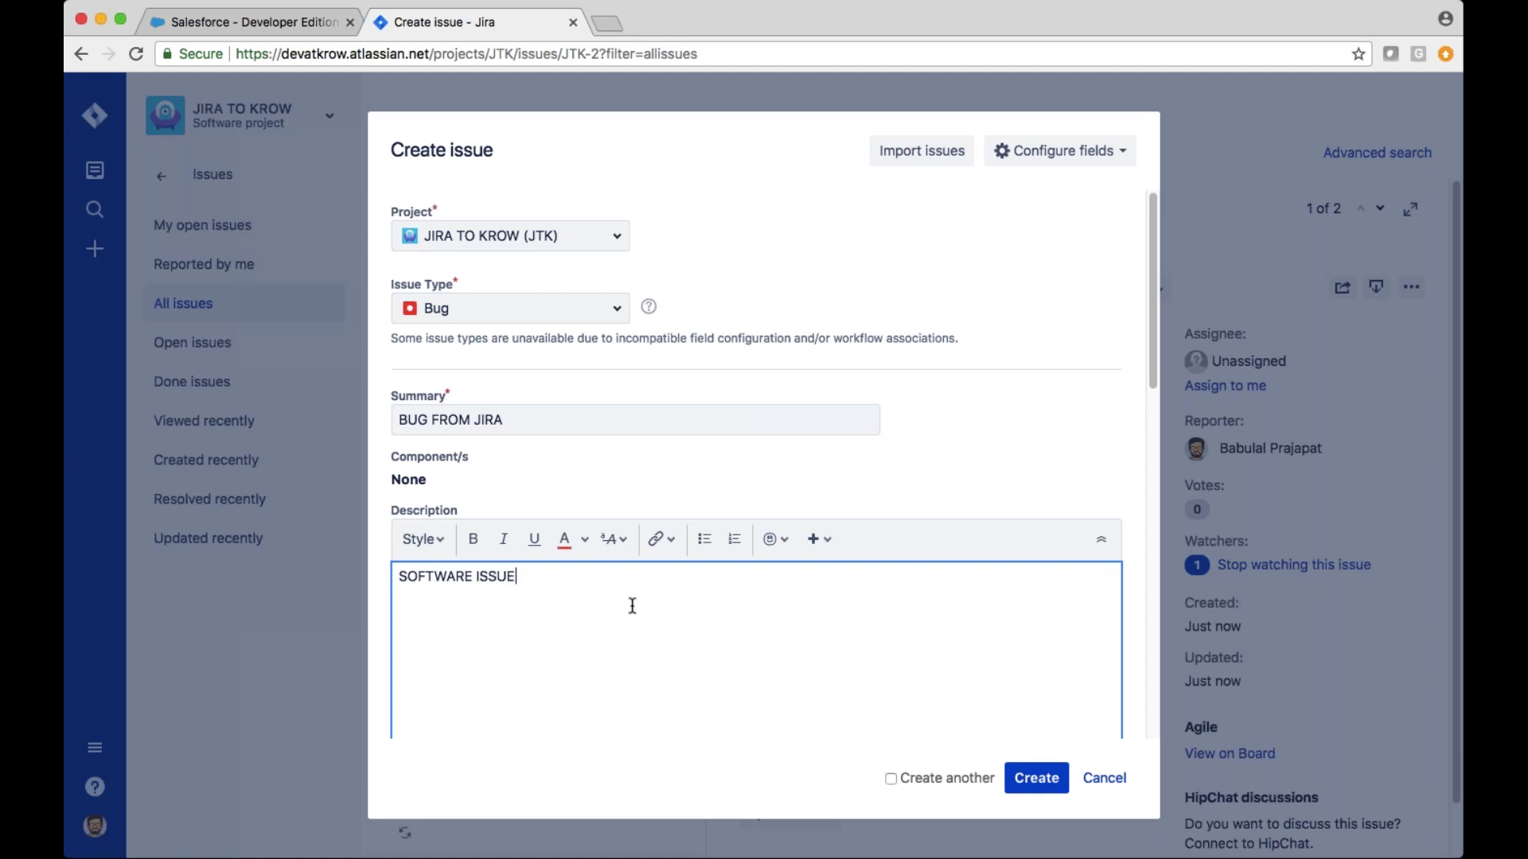
pyautogui.click(1036, 777)
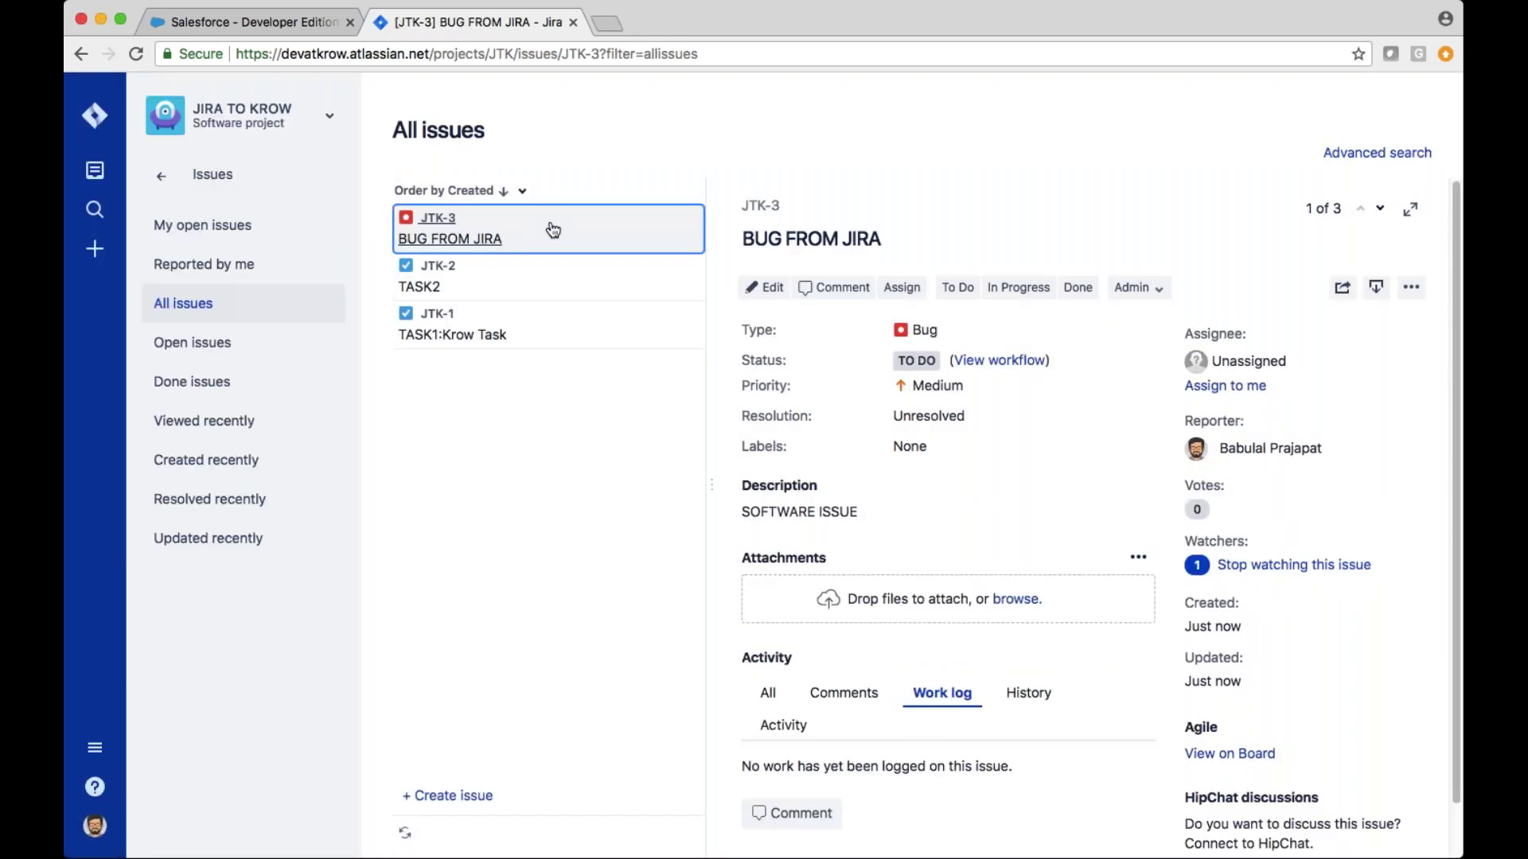
pyautogui.click(286, 22)
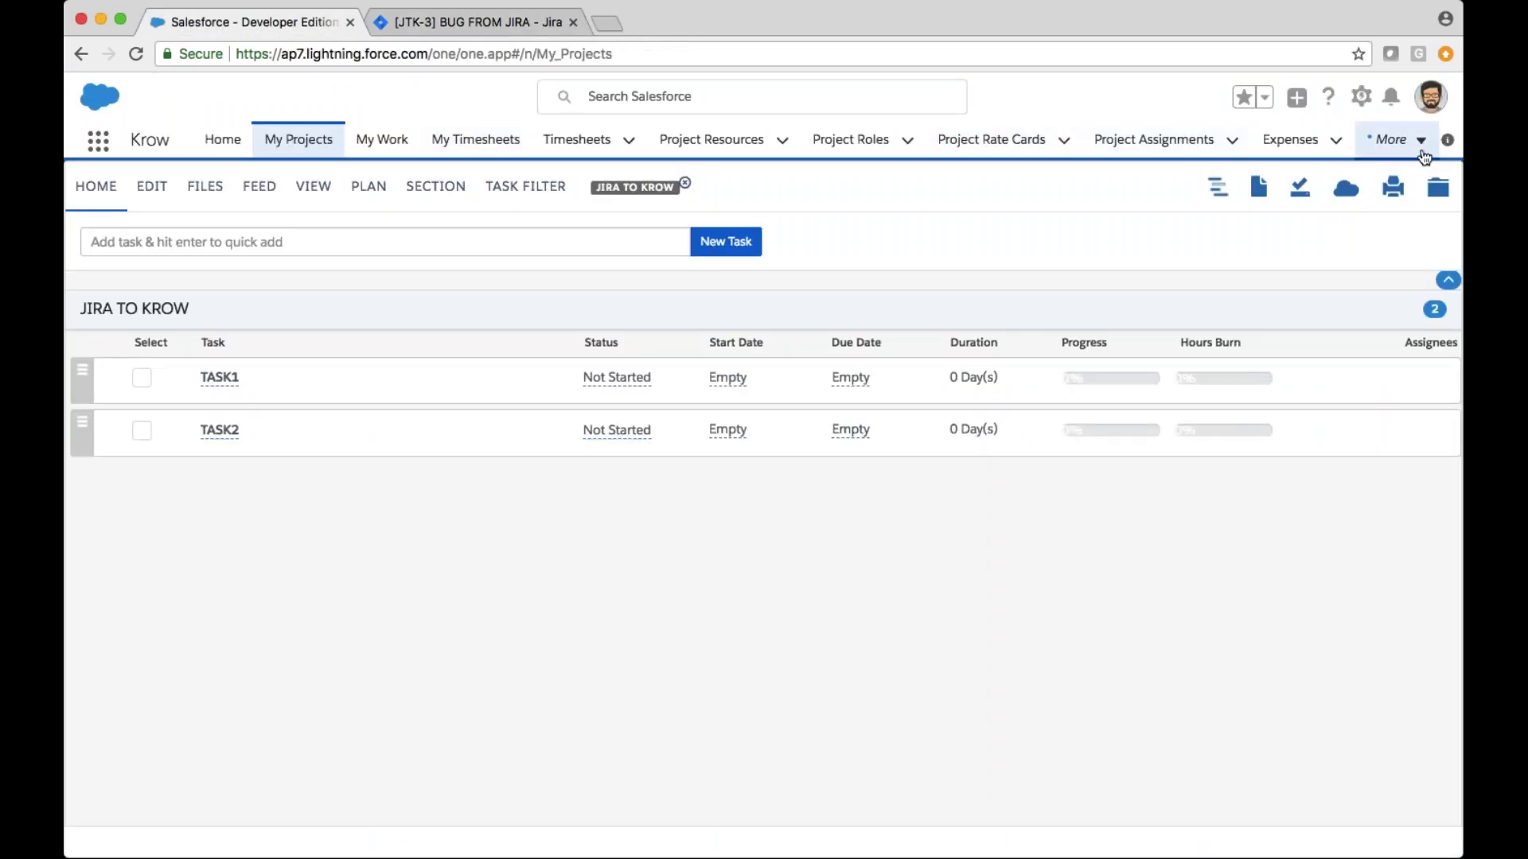
# - Show all Krow issues and open BUG FROM JIRA (Bug, Medium, Open, SOFTWARE ISSUE)
pyautogui.click(1424, 147)
pyautogui.click(1259, 249)
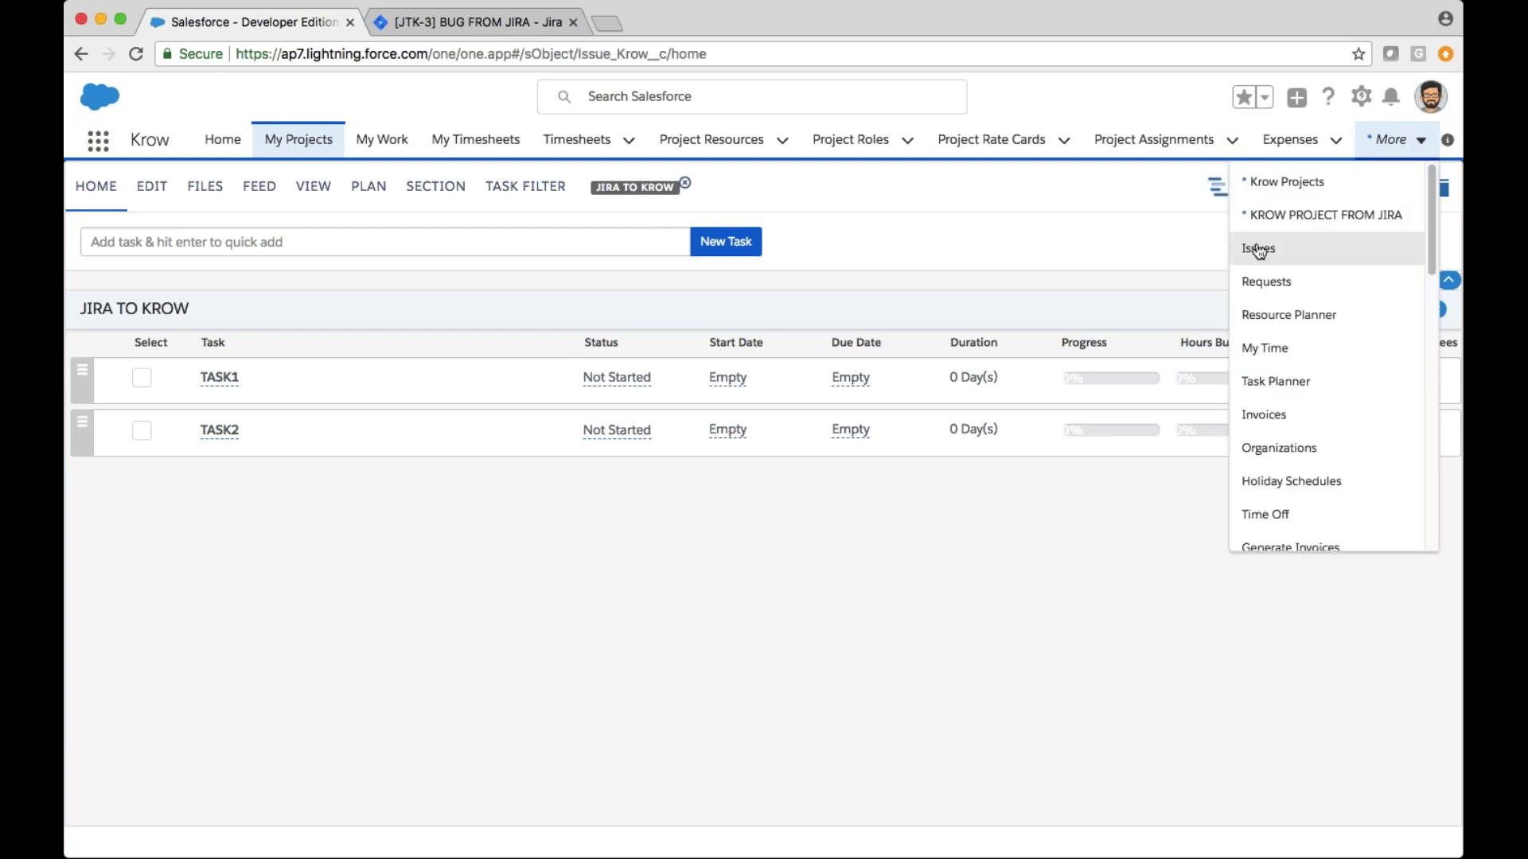
pyautogui.click(291, 213)
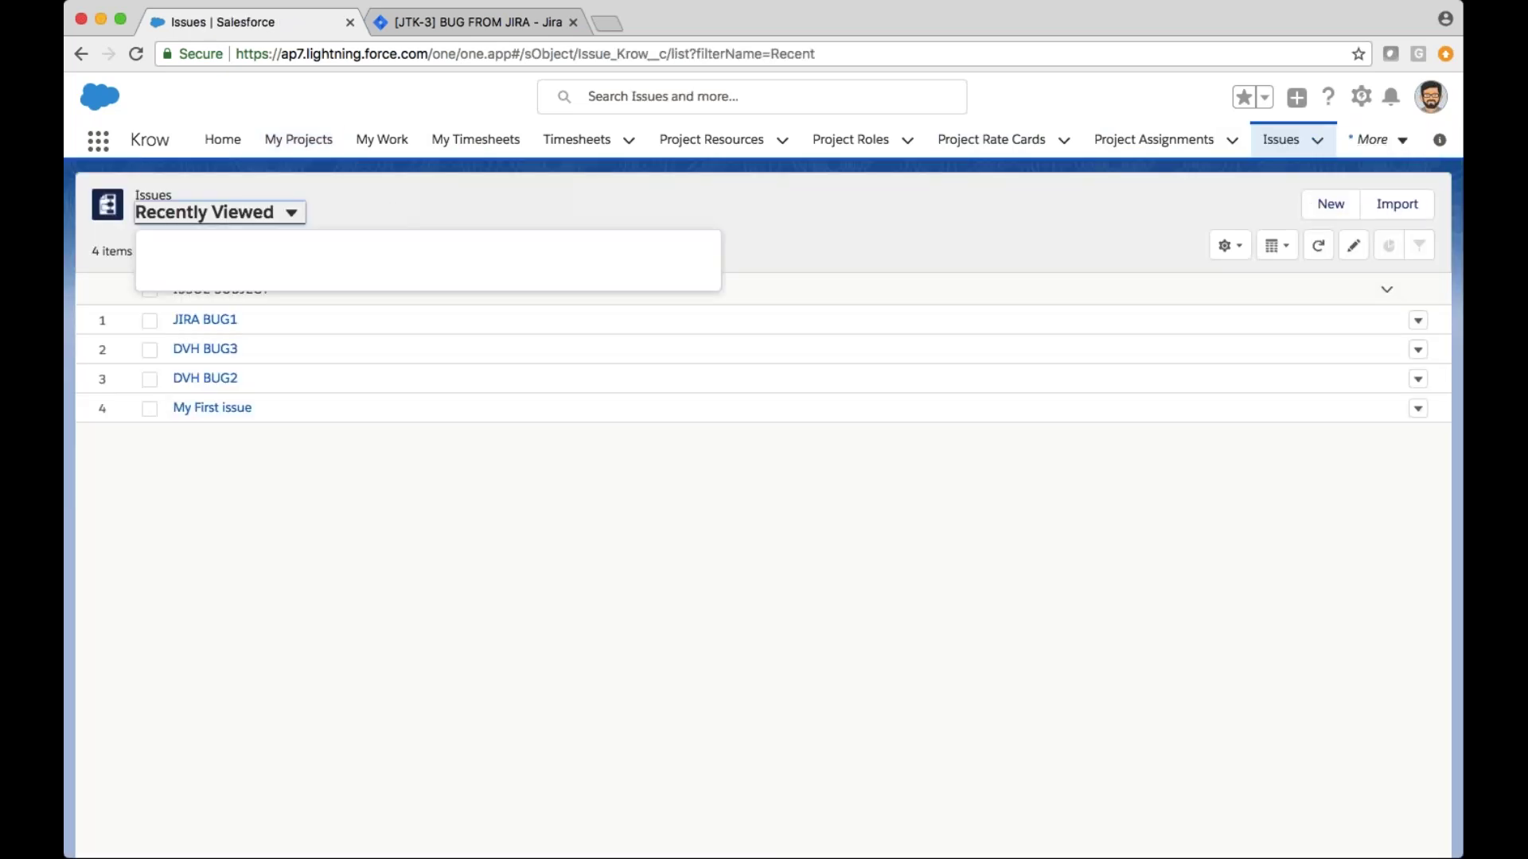
pyautogui.click(181, 280)
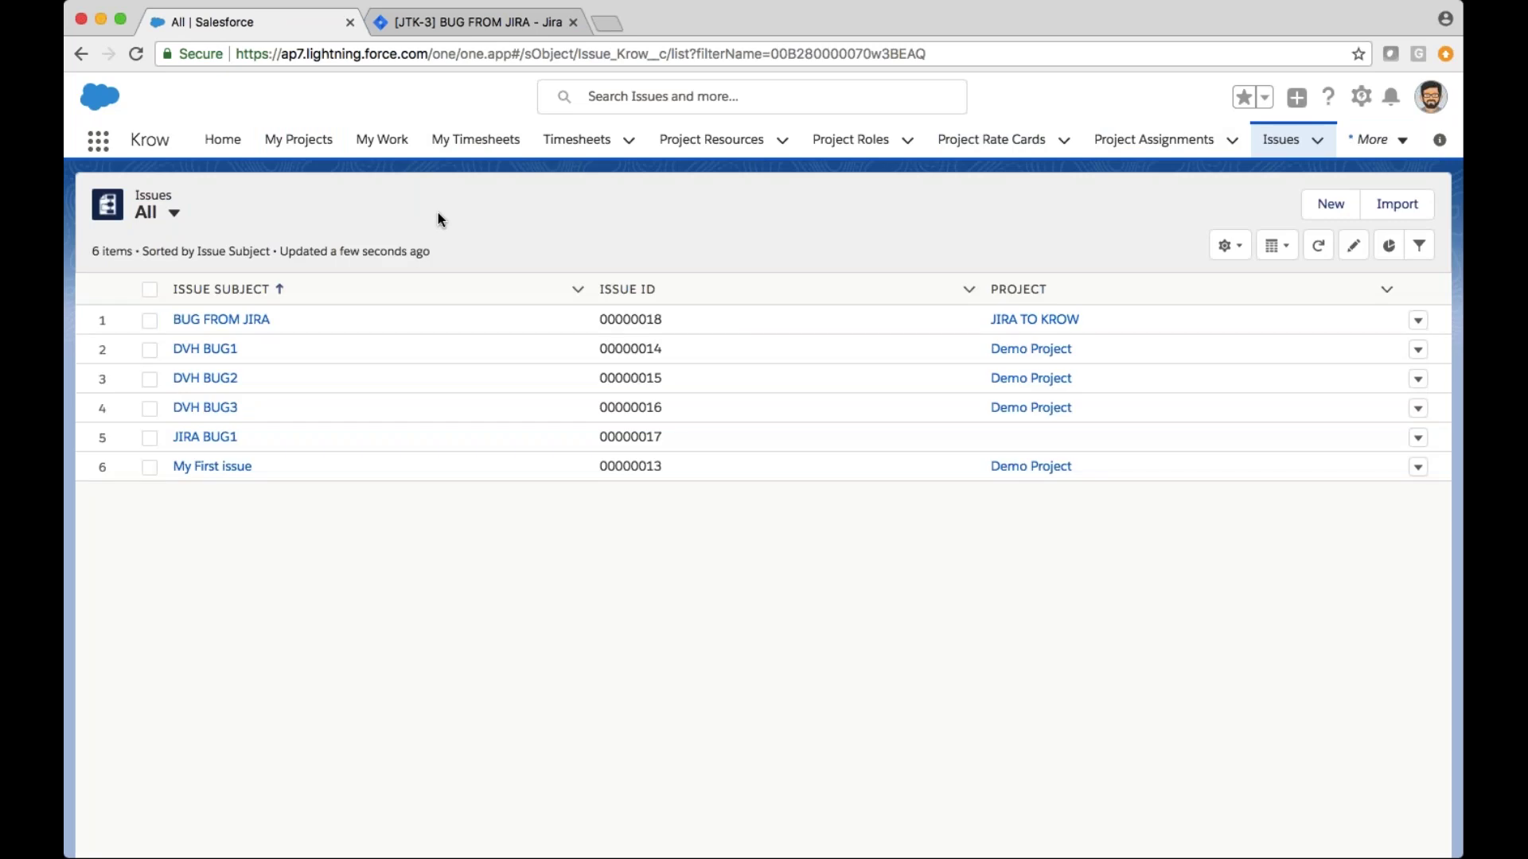
pyautogui.click(219, 322)
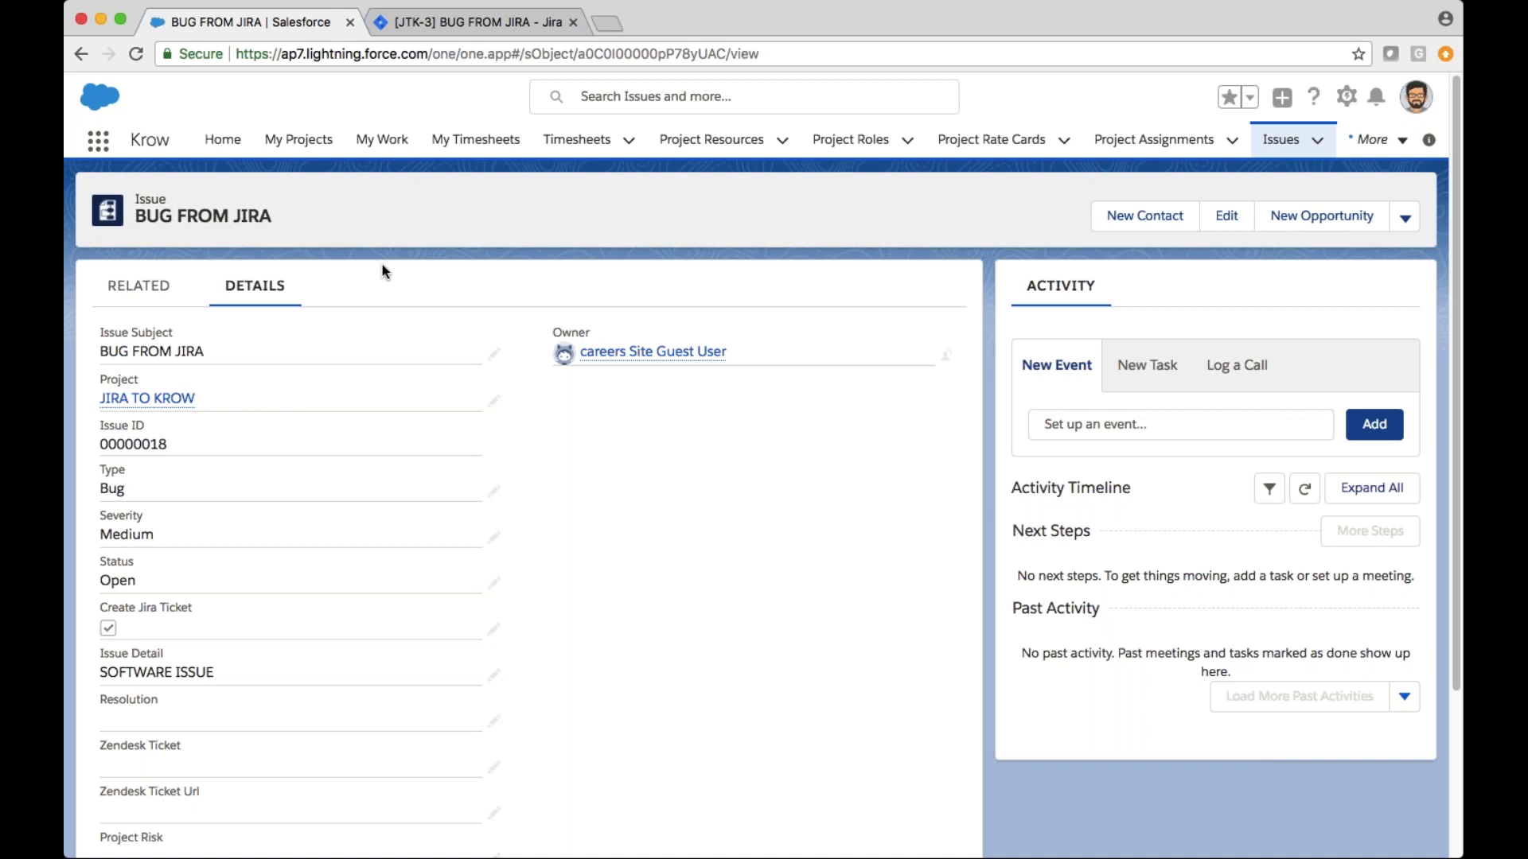
# - Cross-check the Krow issue against the Jira bug, then bring up My Timesheets
pyautogui.moveTo(167, 408)
pyautogui.click(463, 22)
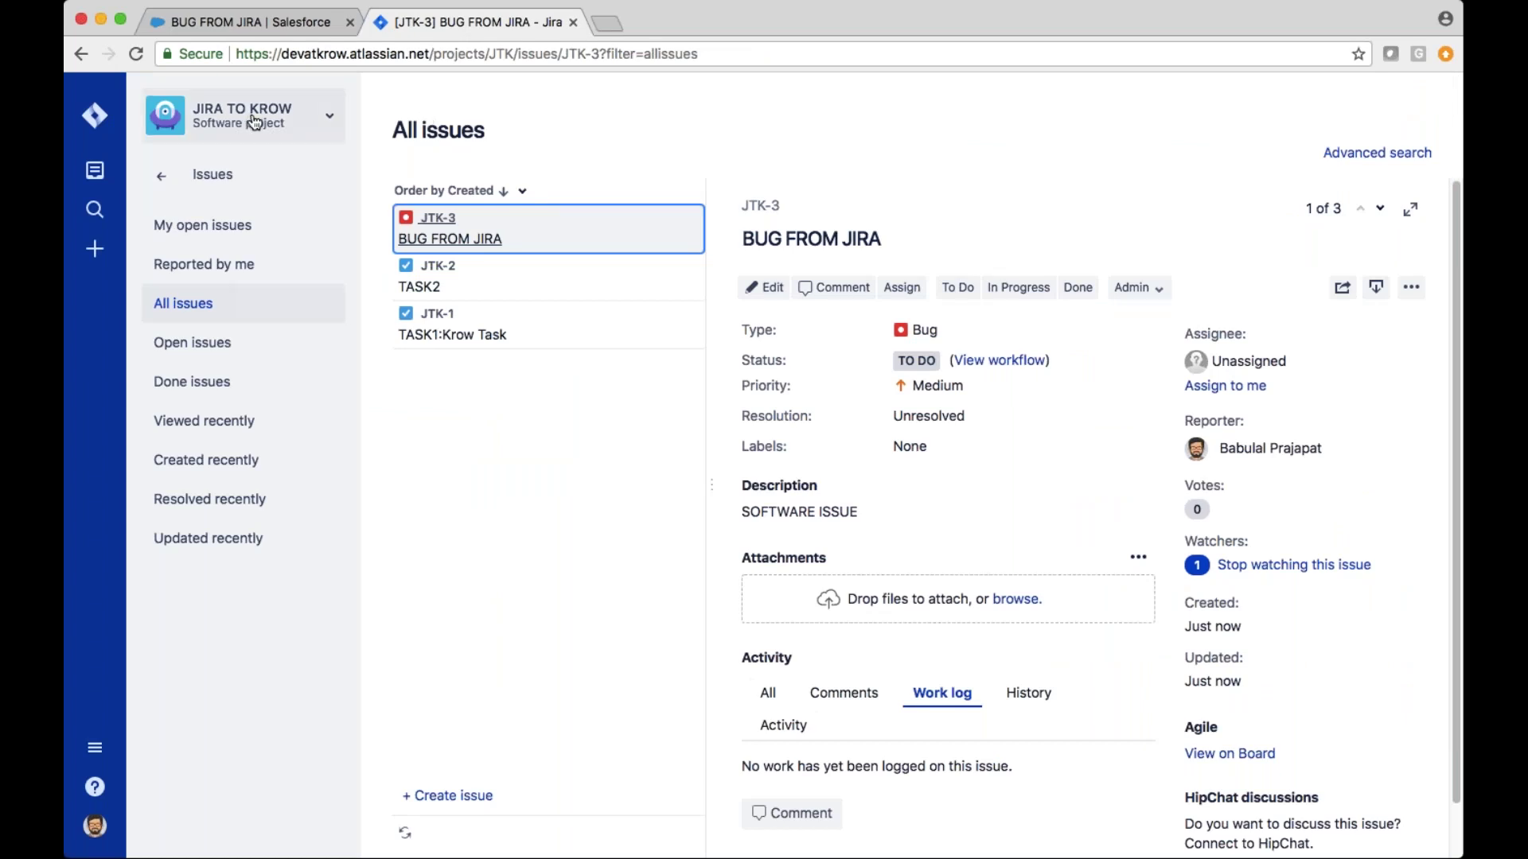
pyautogui.click(256, 24)
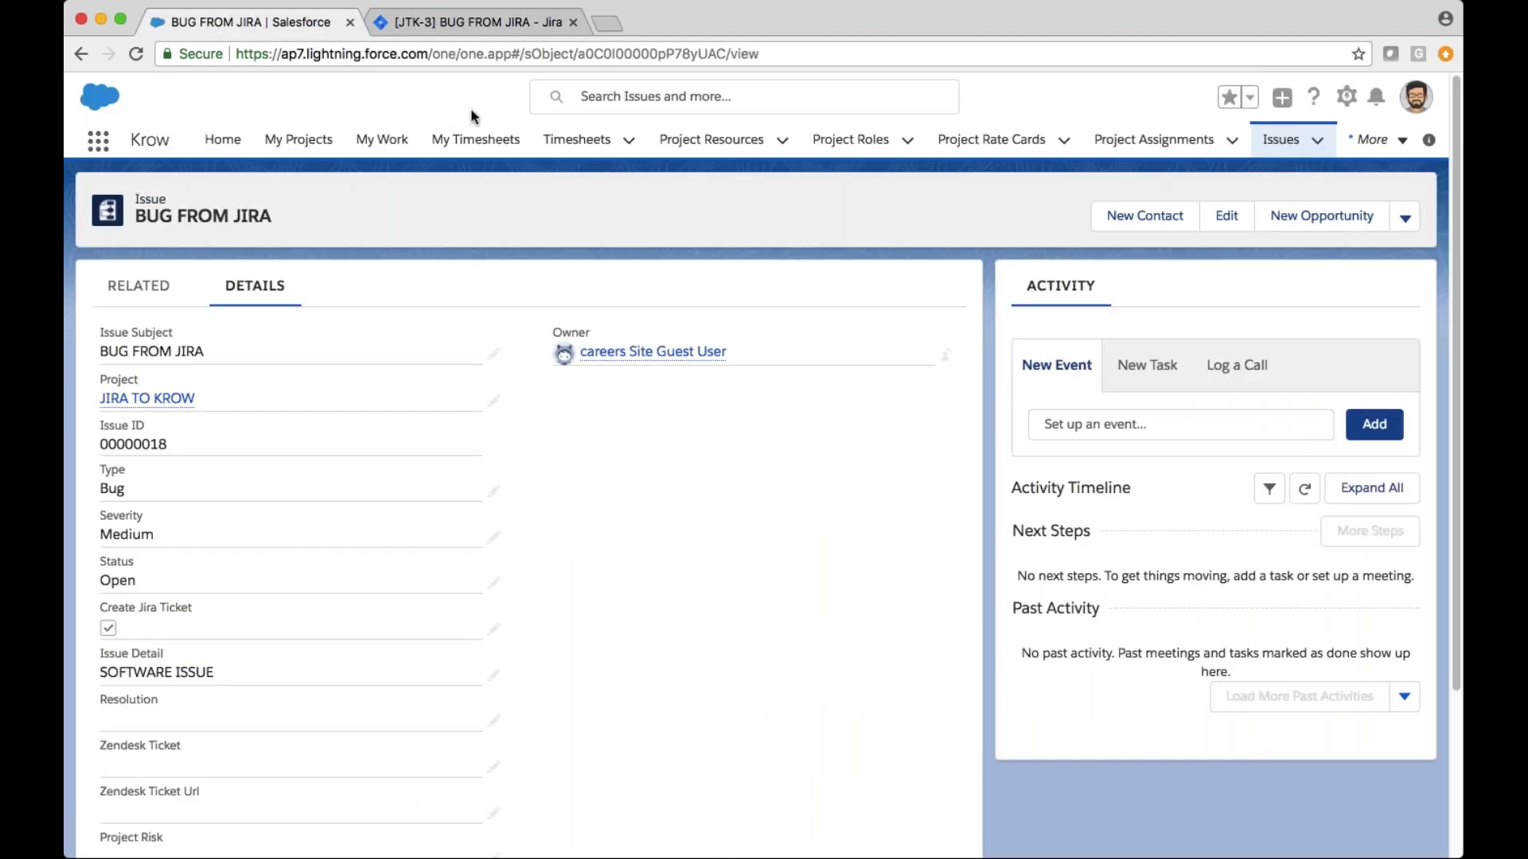
pyautogui.click(473, 139)
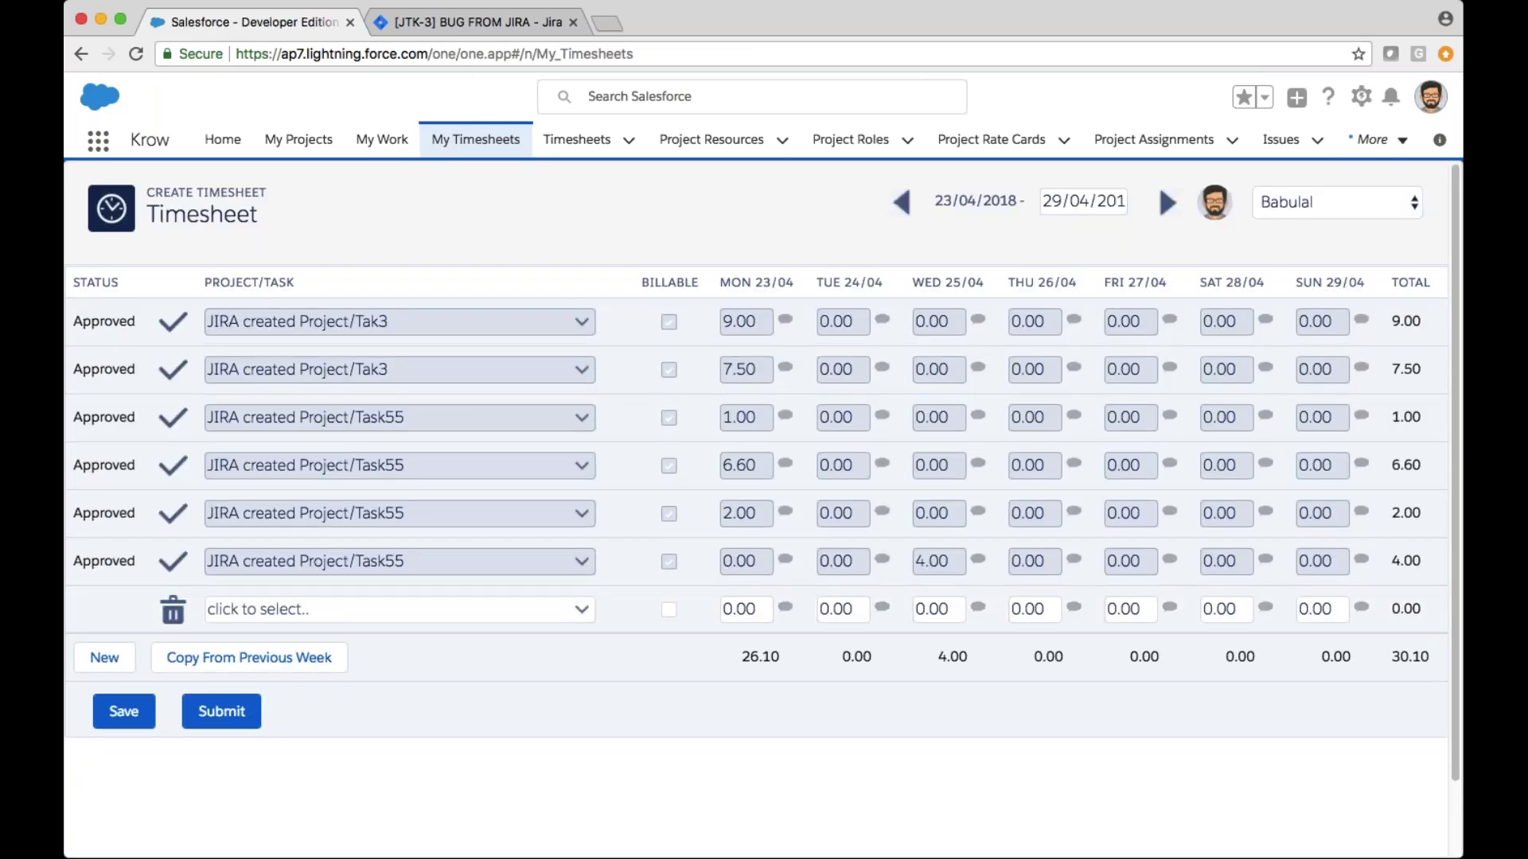
# - Add a JIRA TO KROW/TASK1 row with 3 billable hours on Monday 23/04
pyautogui.click(580, 609)
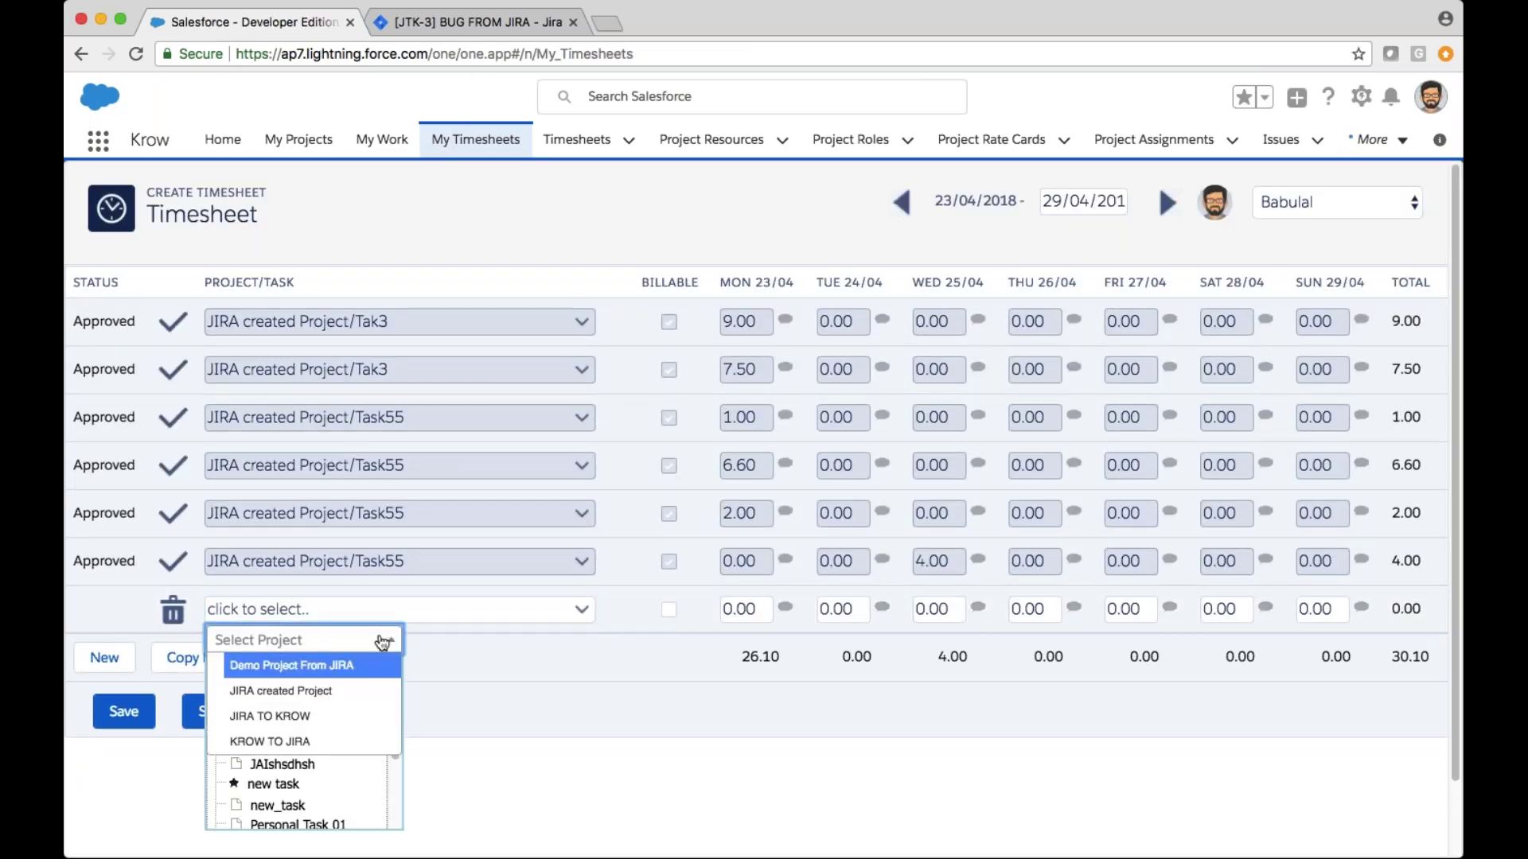
pyautogui.click(271, 716)
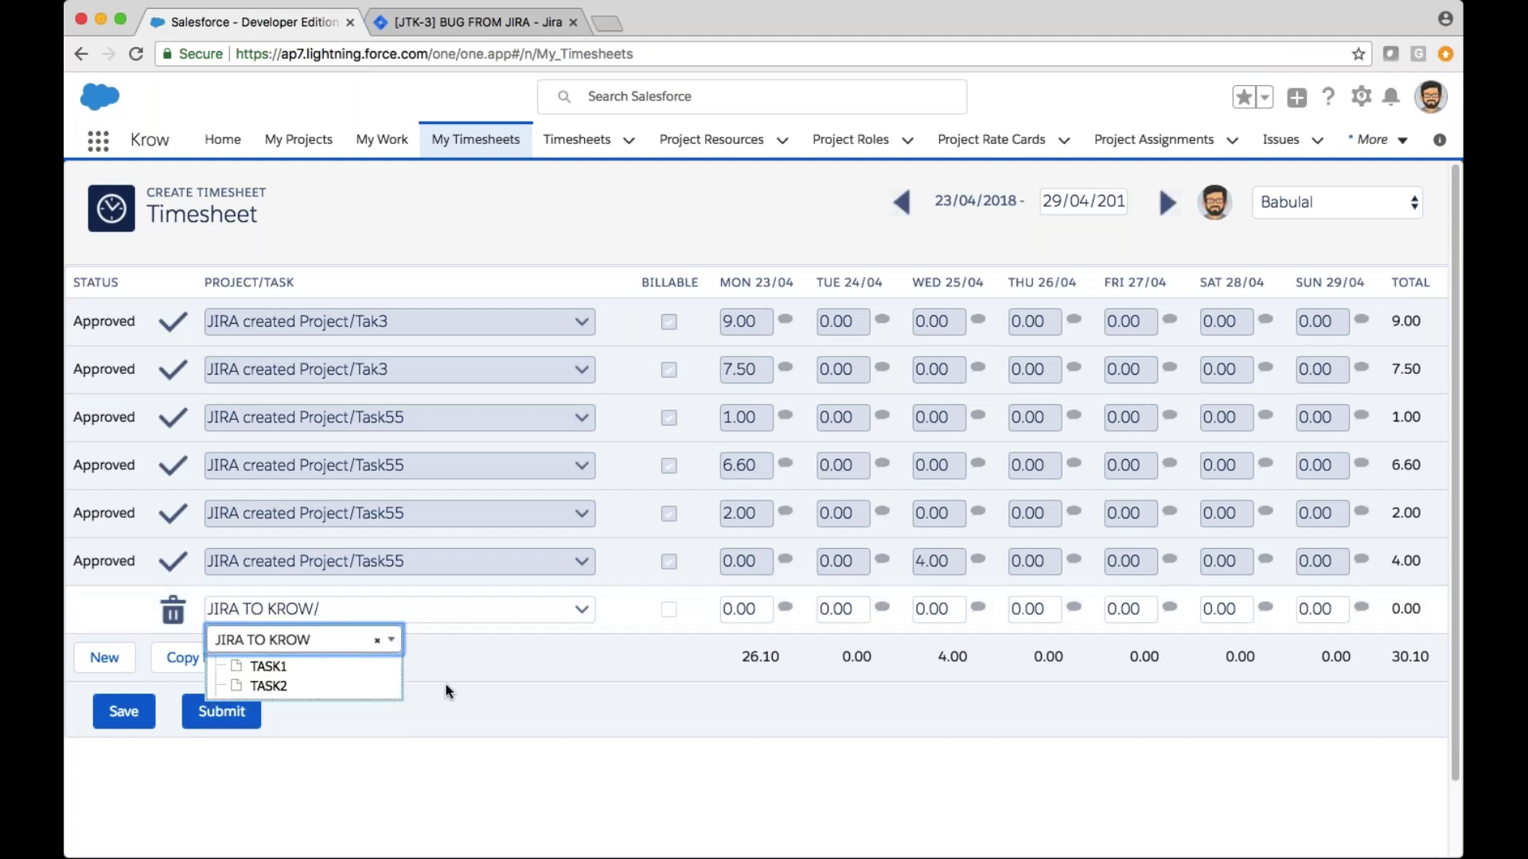
pyautogui.click(267, 666)
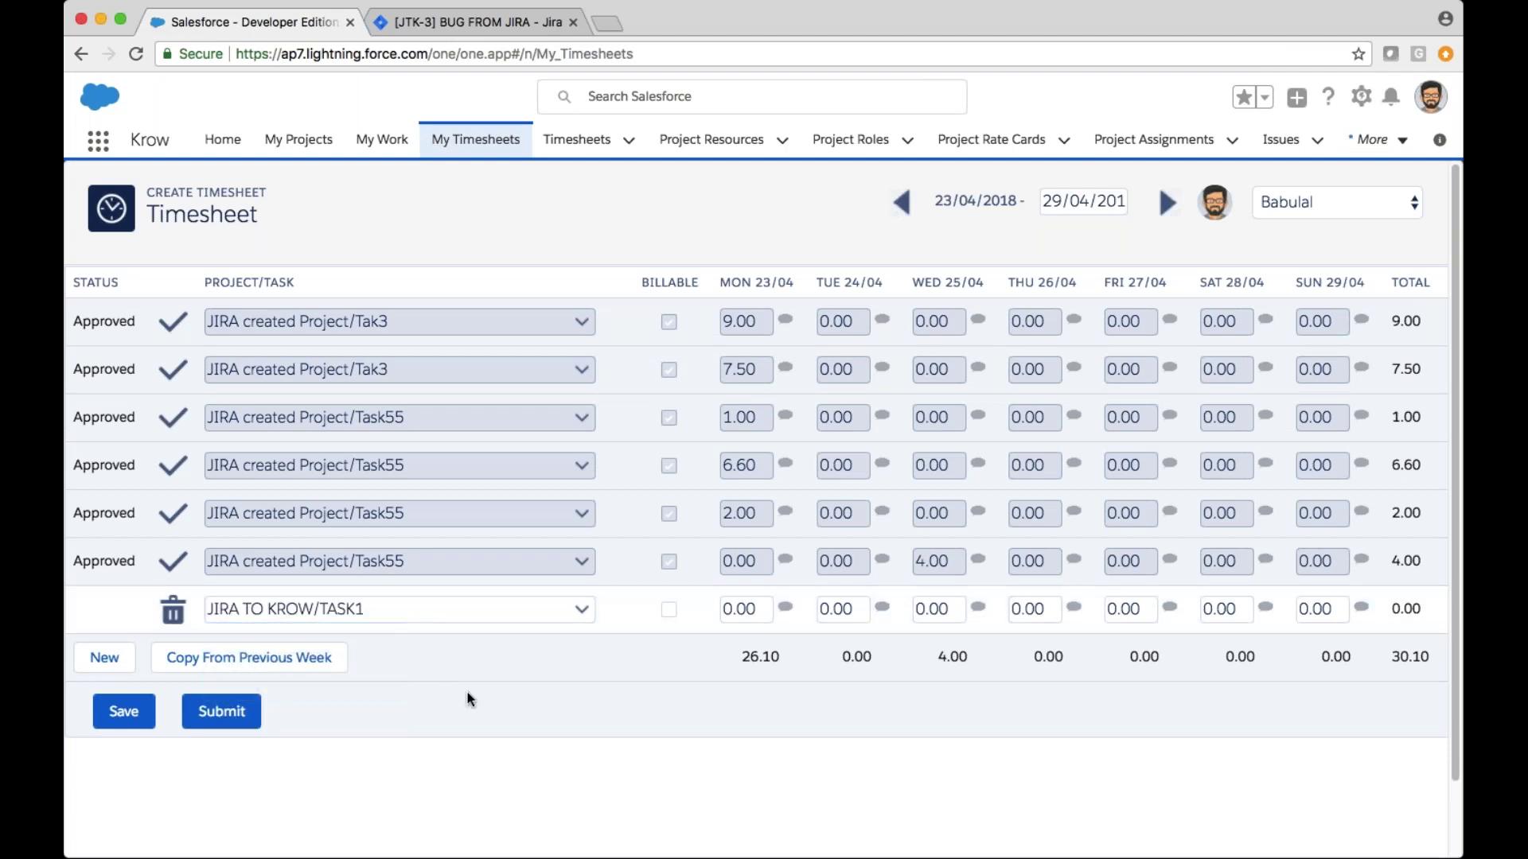
pyautogui.click(724, 608)
pyautogui.write('3')
pyautogui.press('Tab')
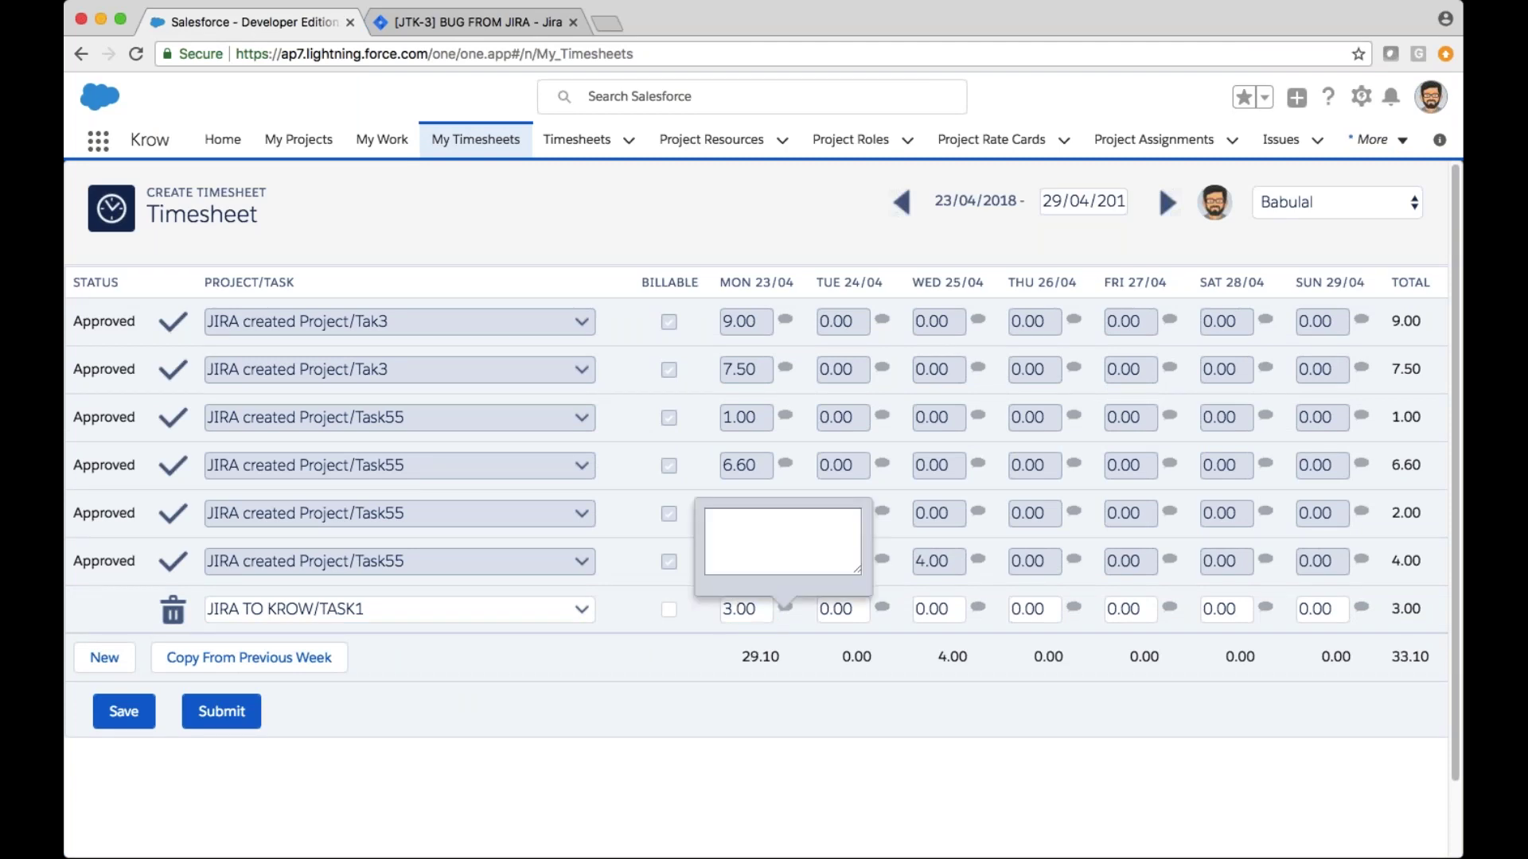
pyautogui.click(668, 610)
# - Comment TIME NOTES on Monday's hours, then save and submit the timesheet
pyautogui.press('Tab')
pyautogui.write('T')
pyautogui.press('BackSpace')
pyautogui.write('TIME NOTES')
pyautogui.click(650, 711)
pyautogui.click(123, 711)
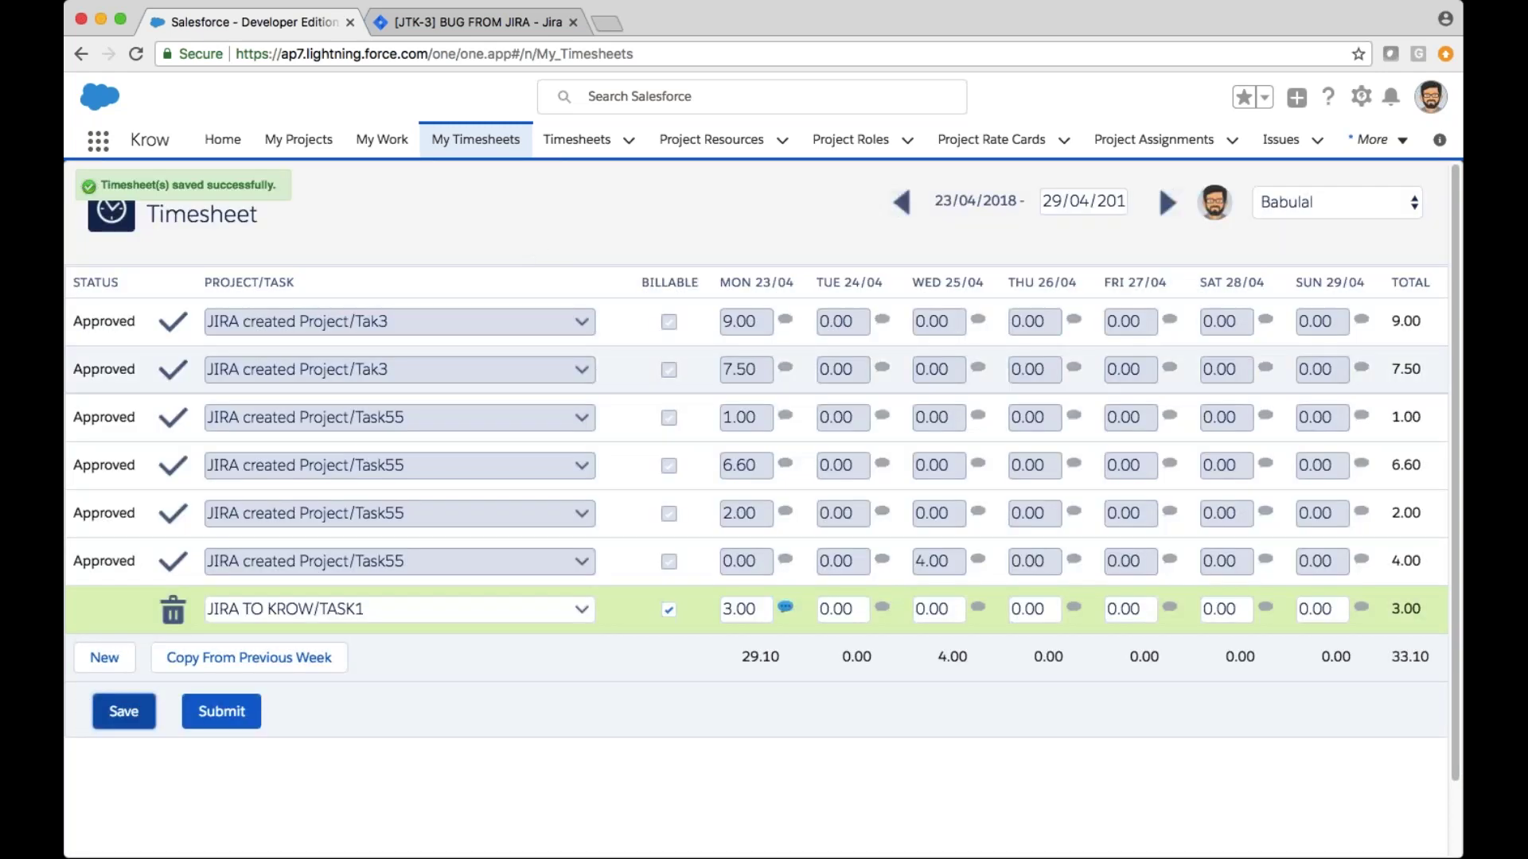
pyautogui.click(222, 711)
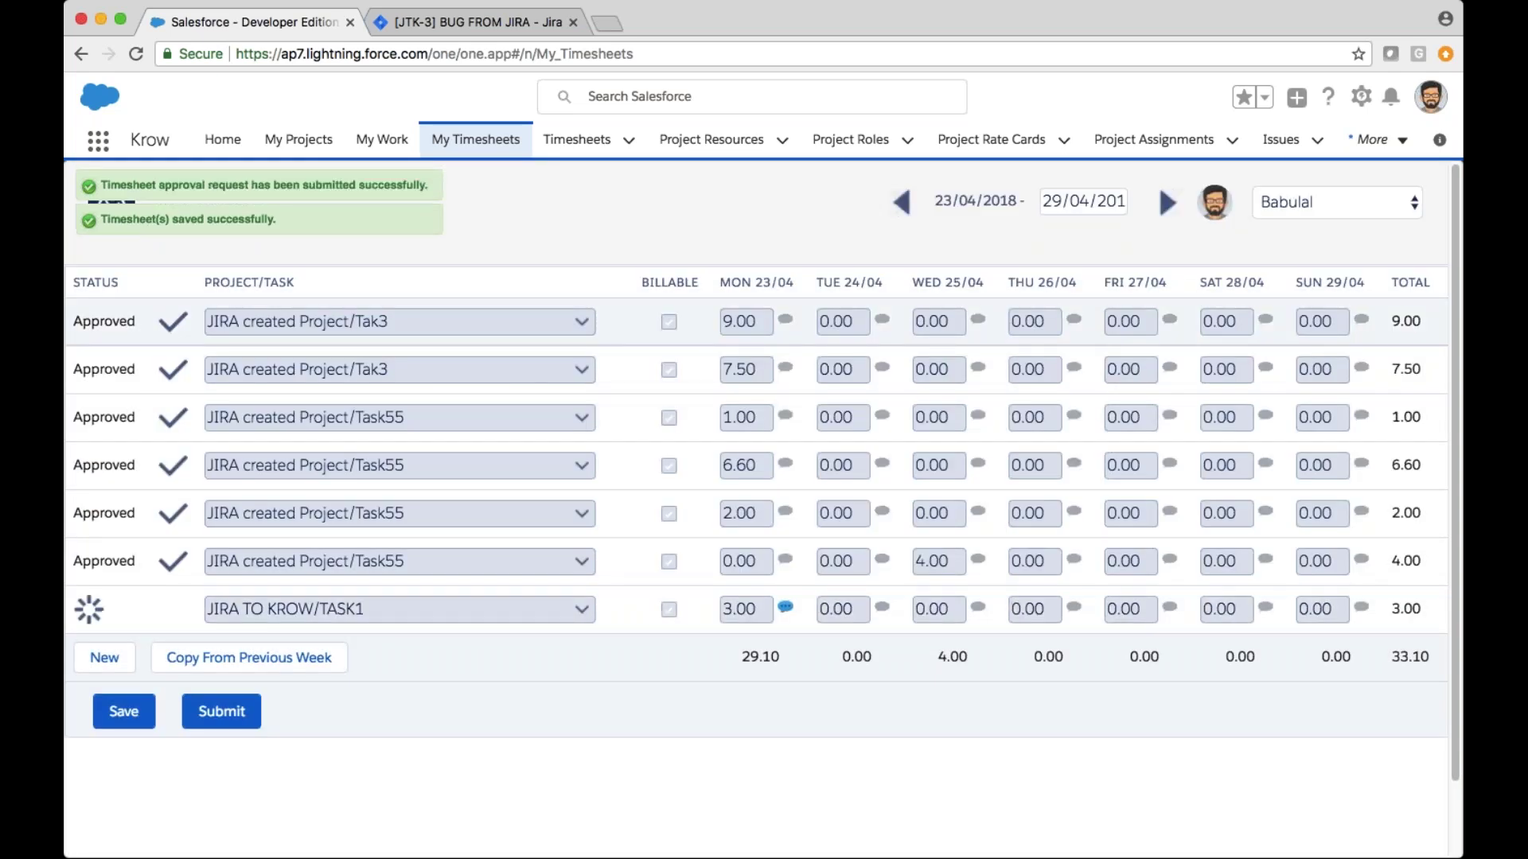
pyautogui.click(567, 137)
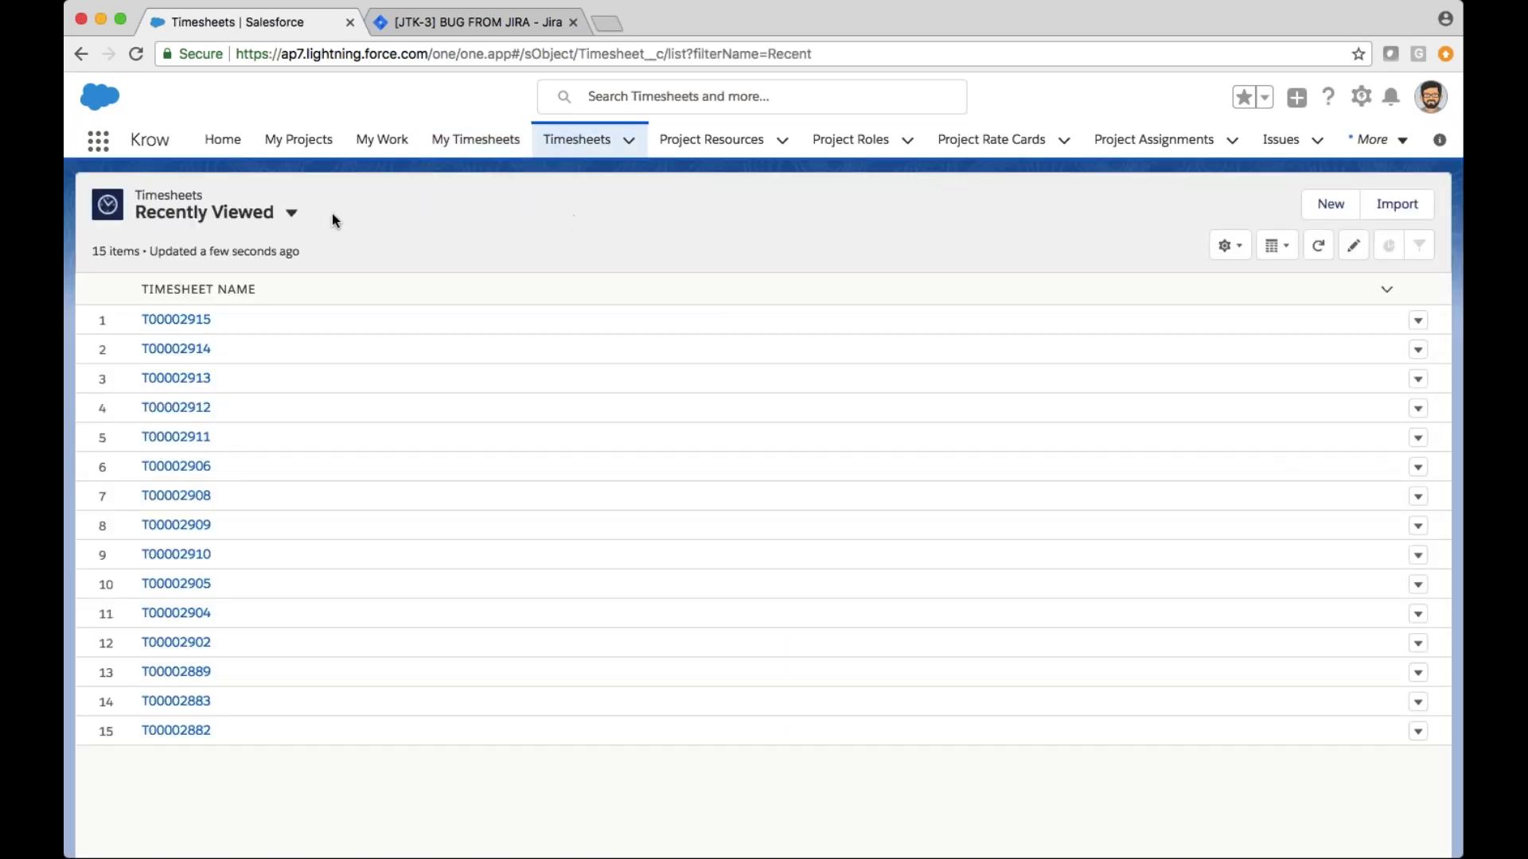
# - Set timesheet T00002915's Approval Status to Approved and save it
pyautogui.click(195, 323)
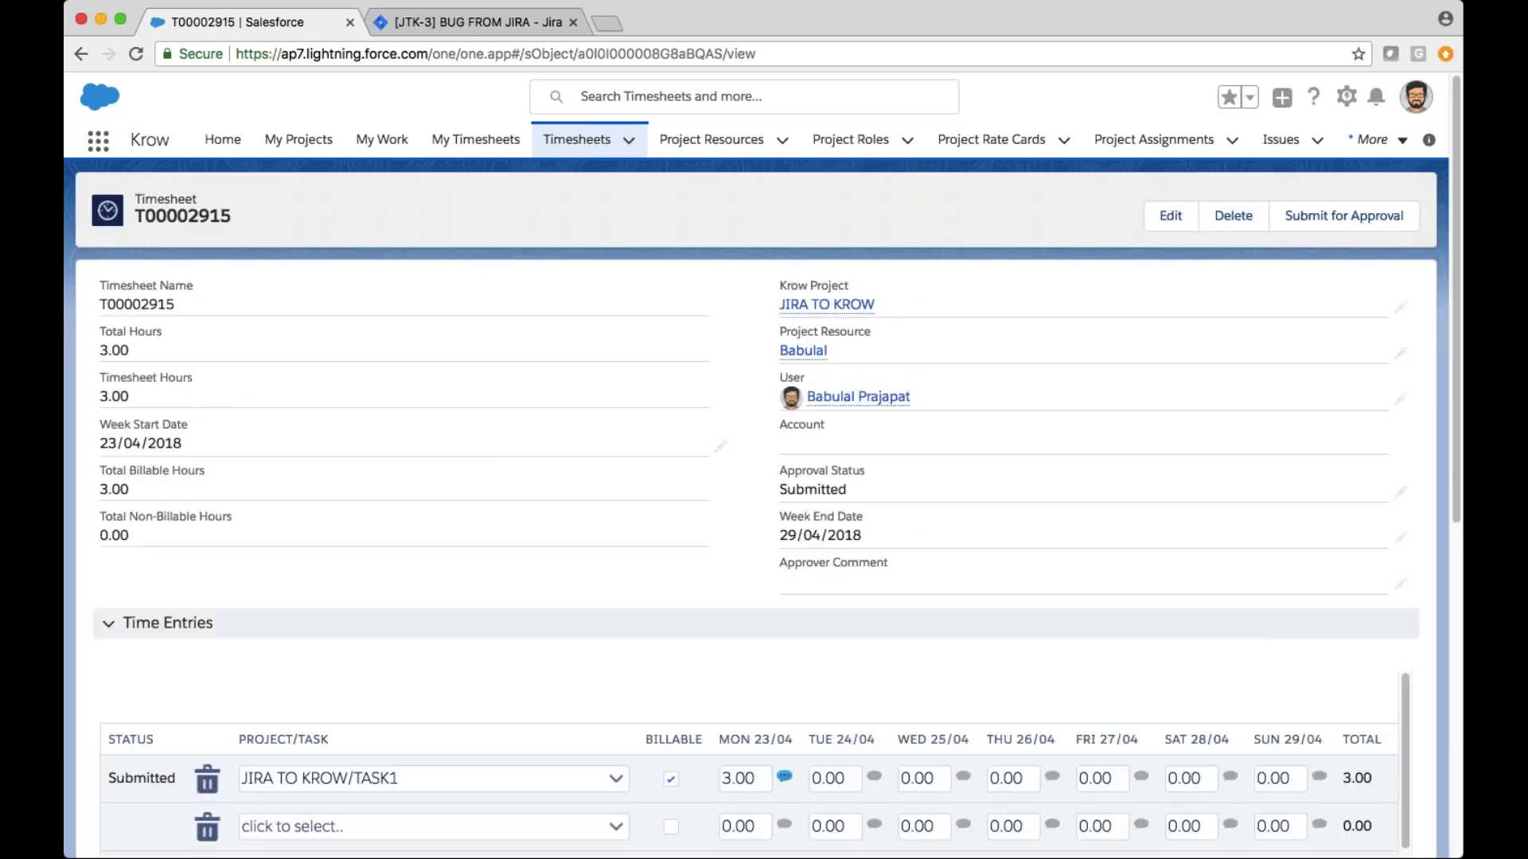
pyautogui.click(1171, 216)
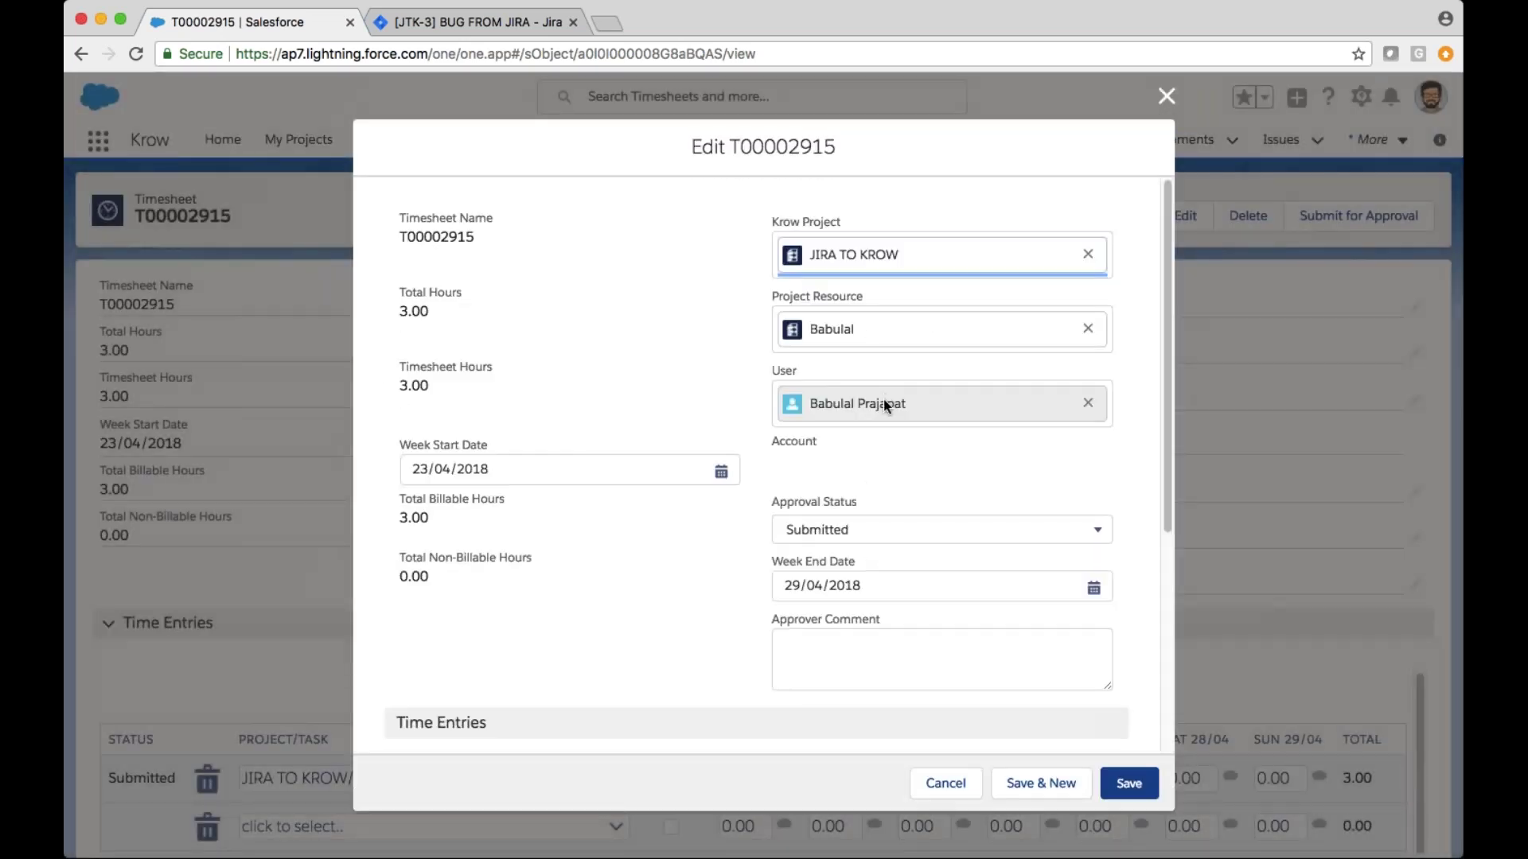
pyautogui.click(900, 541)
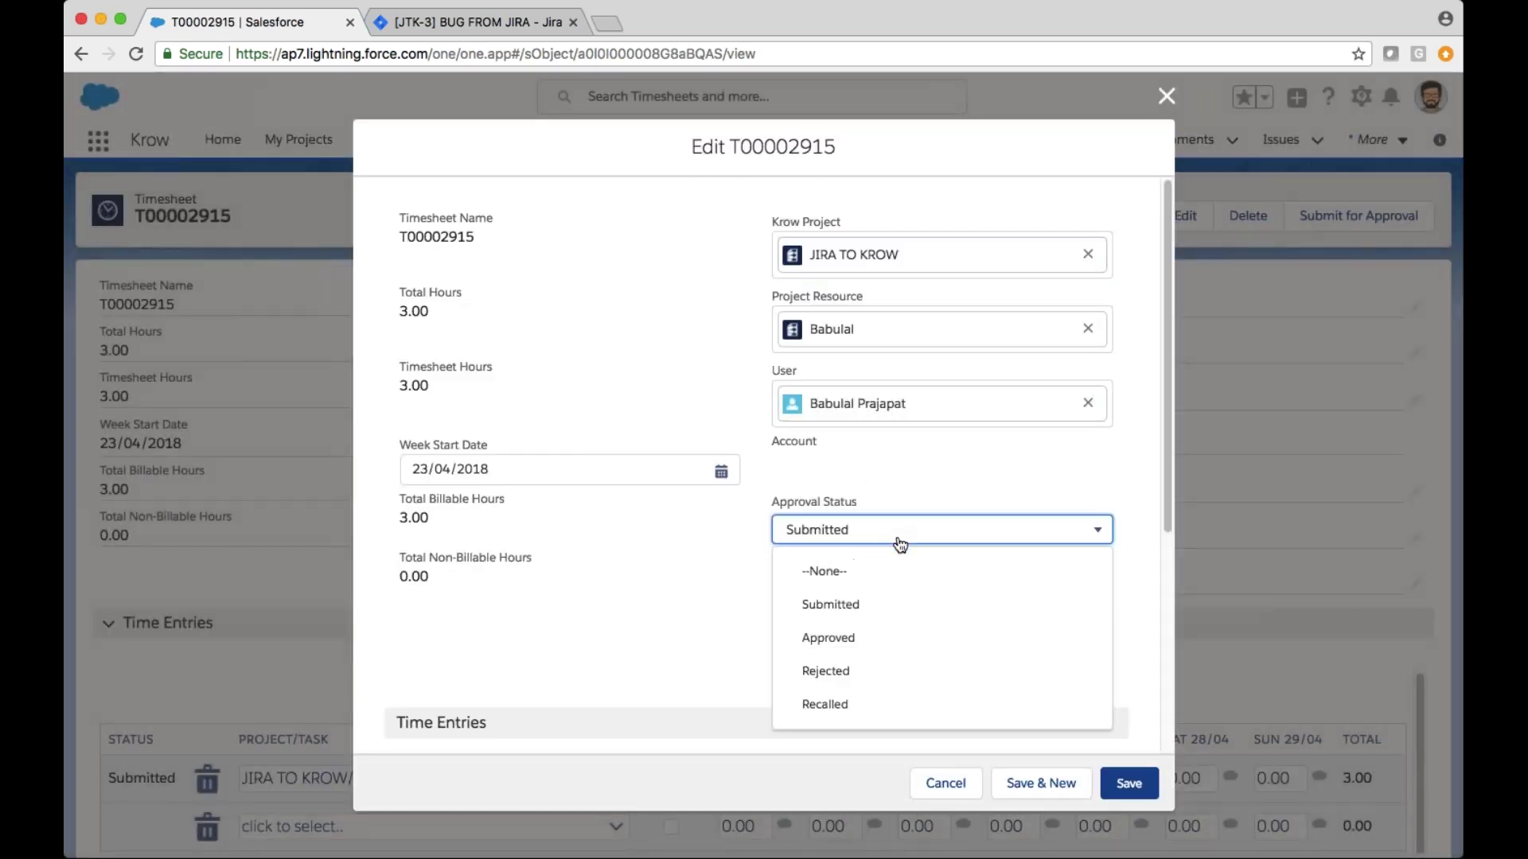
pyautogui.click(890, 638)
pyautogui.click(1121, 785)
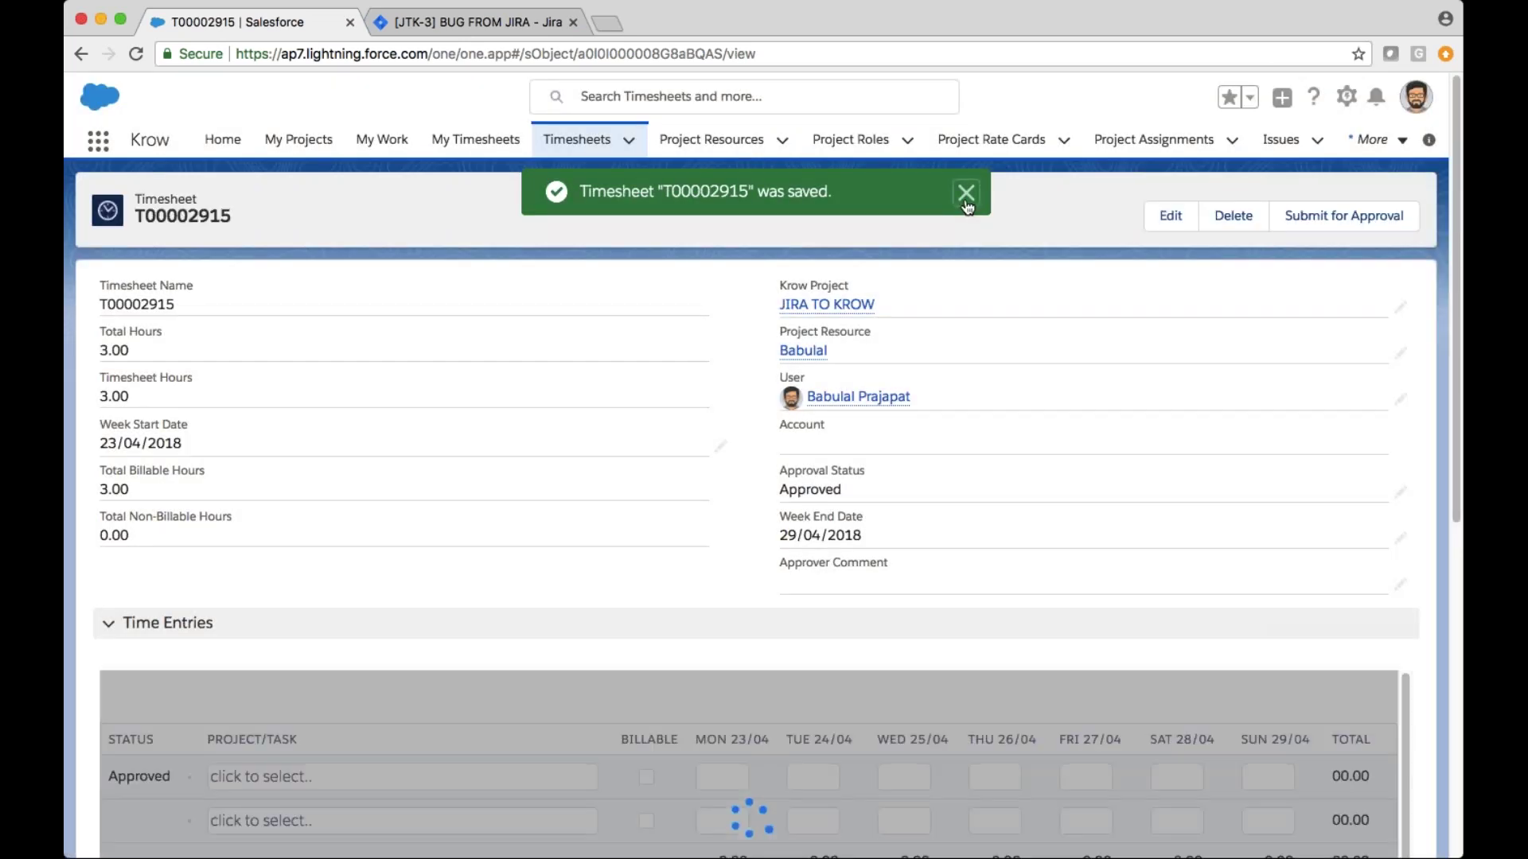
# - Reload the Jira issue list to show BUG FROM JIRA (JTK-3)
pyautogui.click(966, 194)
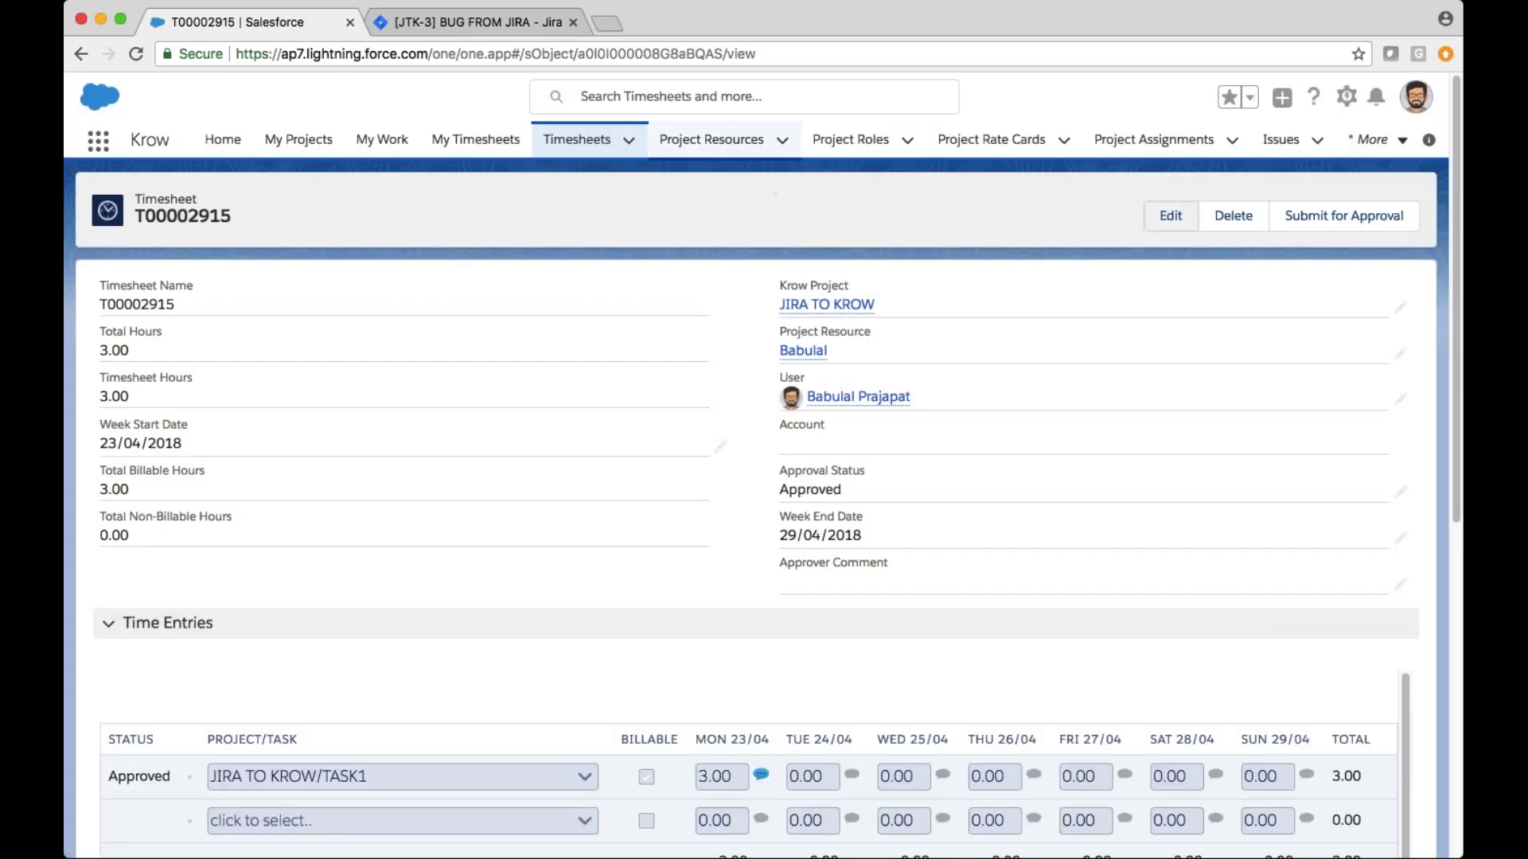
pyautogui.click(503, 21)
pyautogui.click(135, 57)
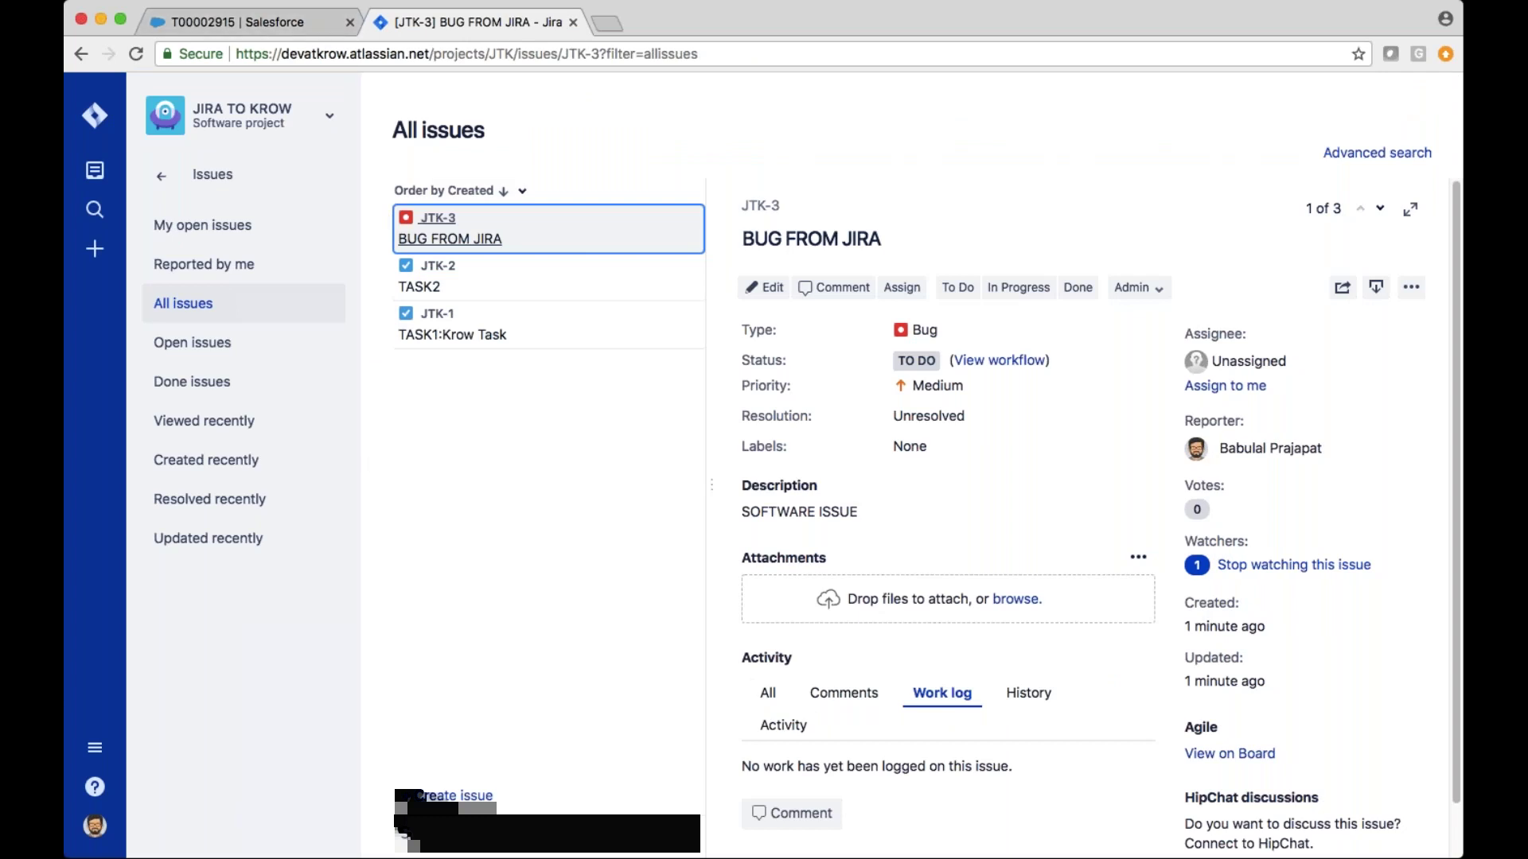
# - Open Jira issue JTK-1 TASK1:Krow Task and review its work log
pyautogui.click(280, 23)
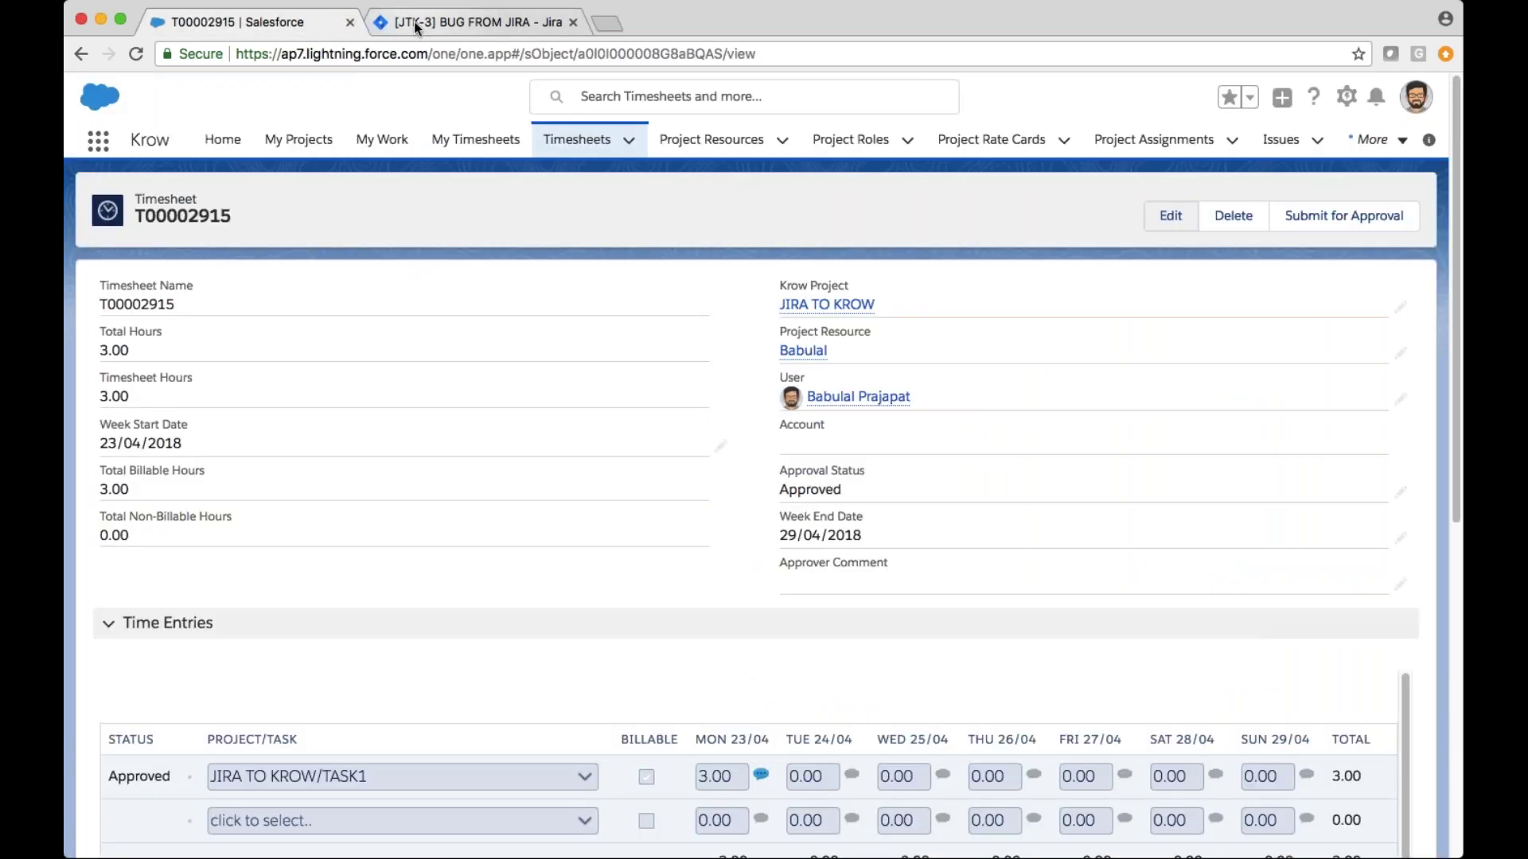
pyautogui.click(414, 22)
pyautogui.click(541, 332)
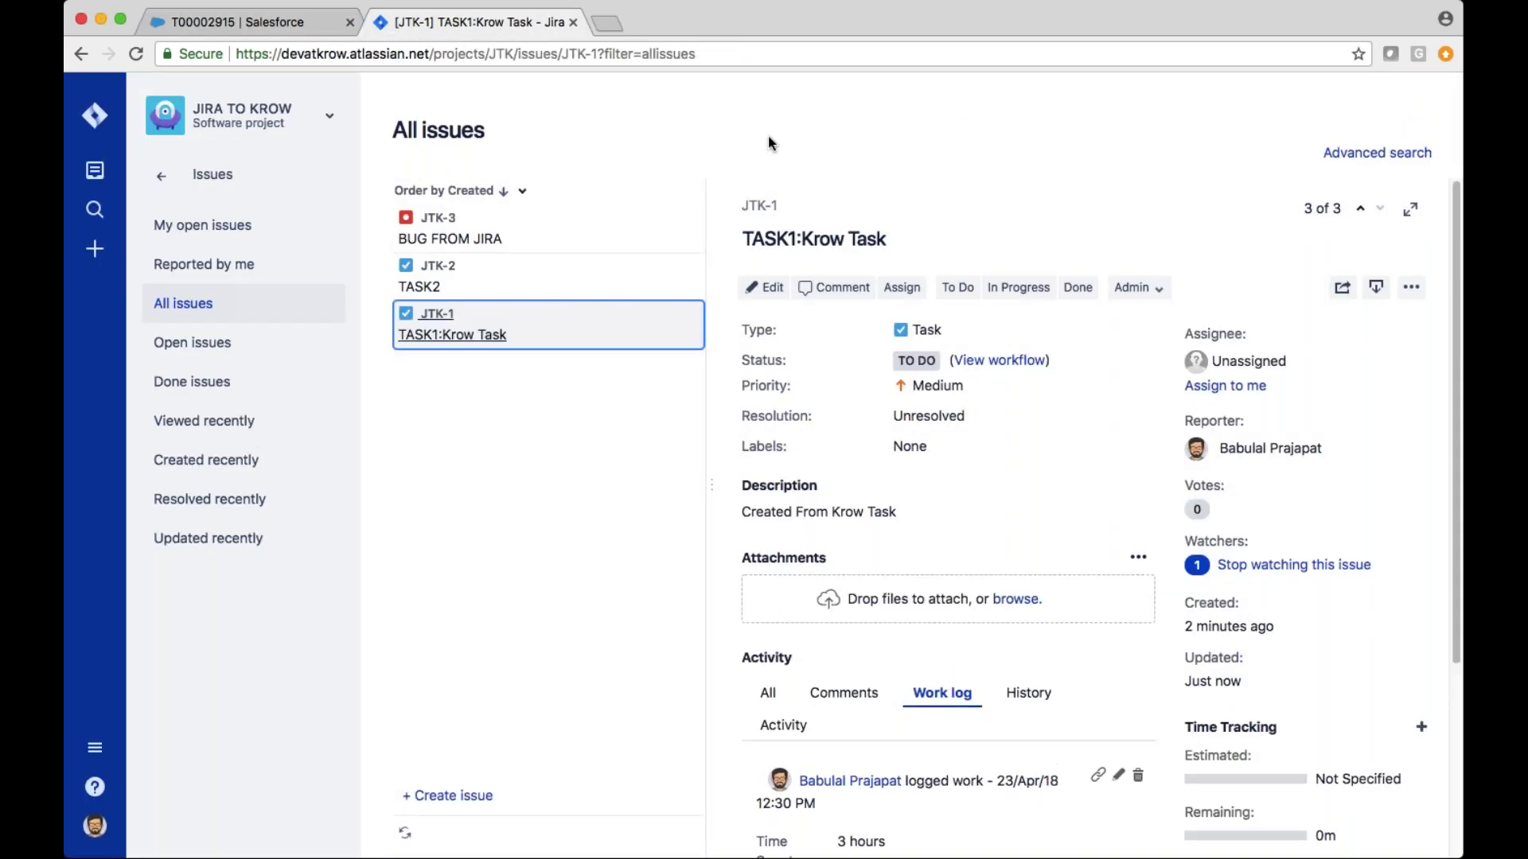
pyautogui.moveTo(1454, 487); pyautogui.dragTo(1446, 657)
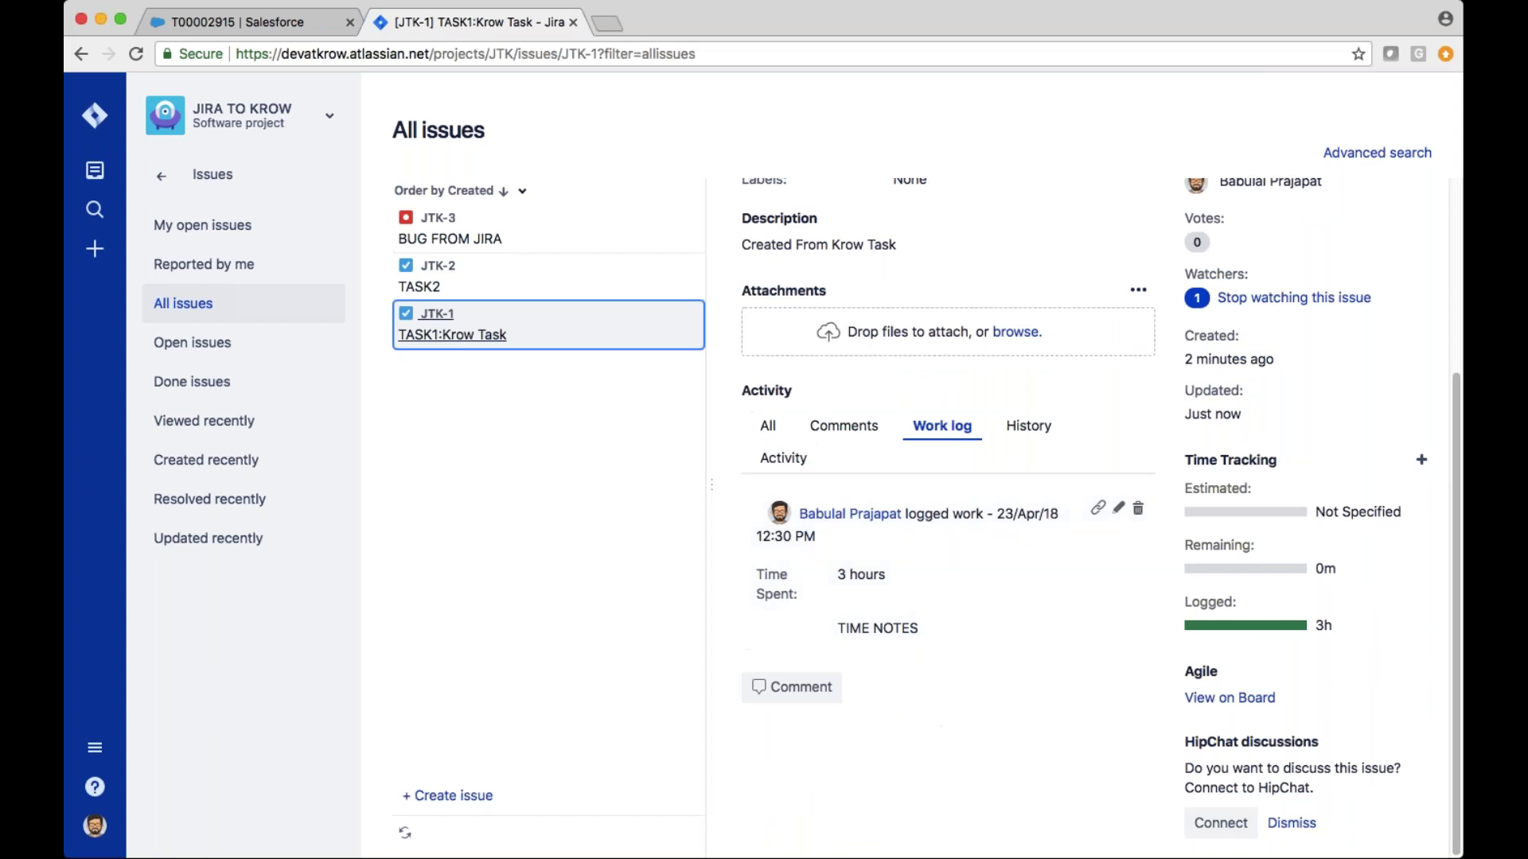
pyautogui.scroll(5, 1454, 345)
# - Log 6 of work on JTK-1 described as JIRA PROJECT WORK
pyautogui.click(1412, 287)
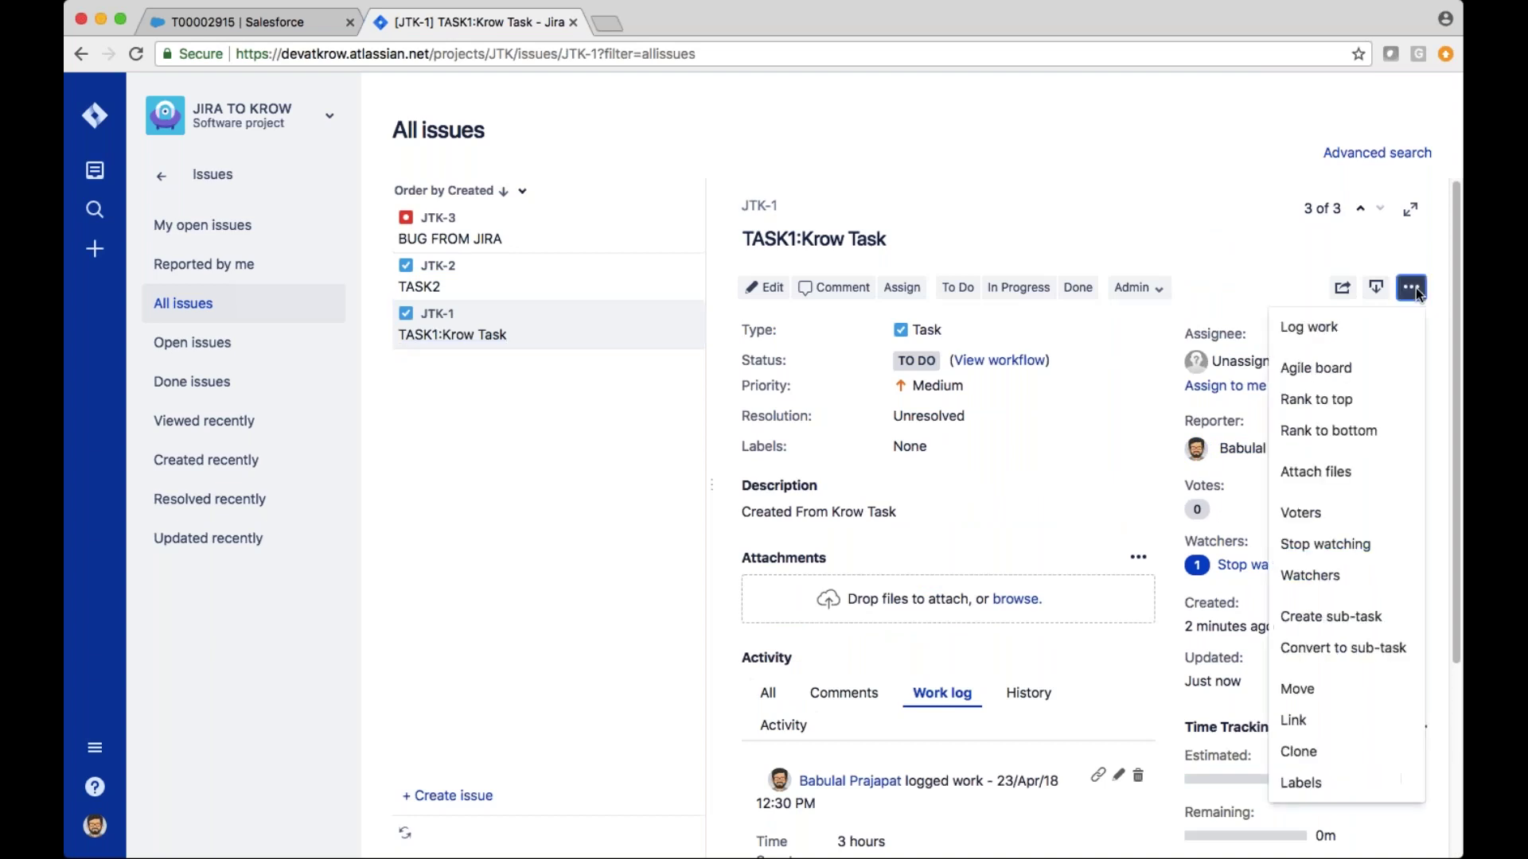
pyautogui.click(1309, 327)
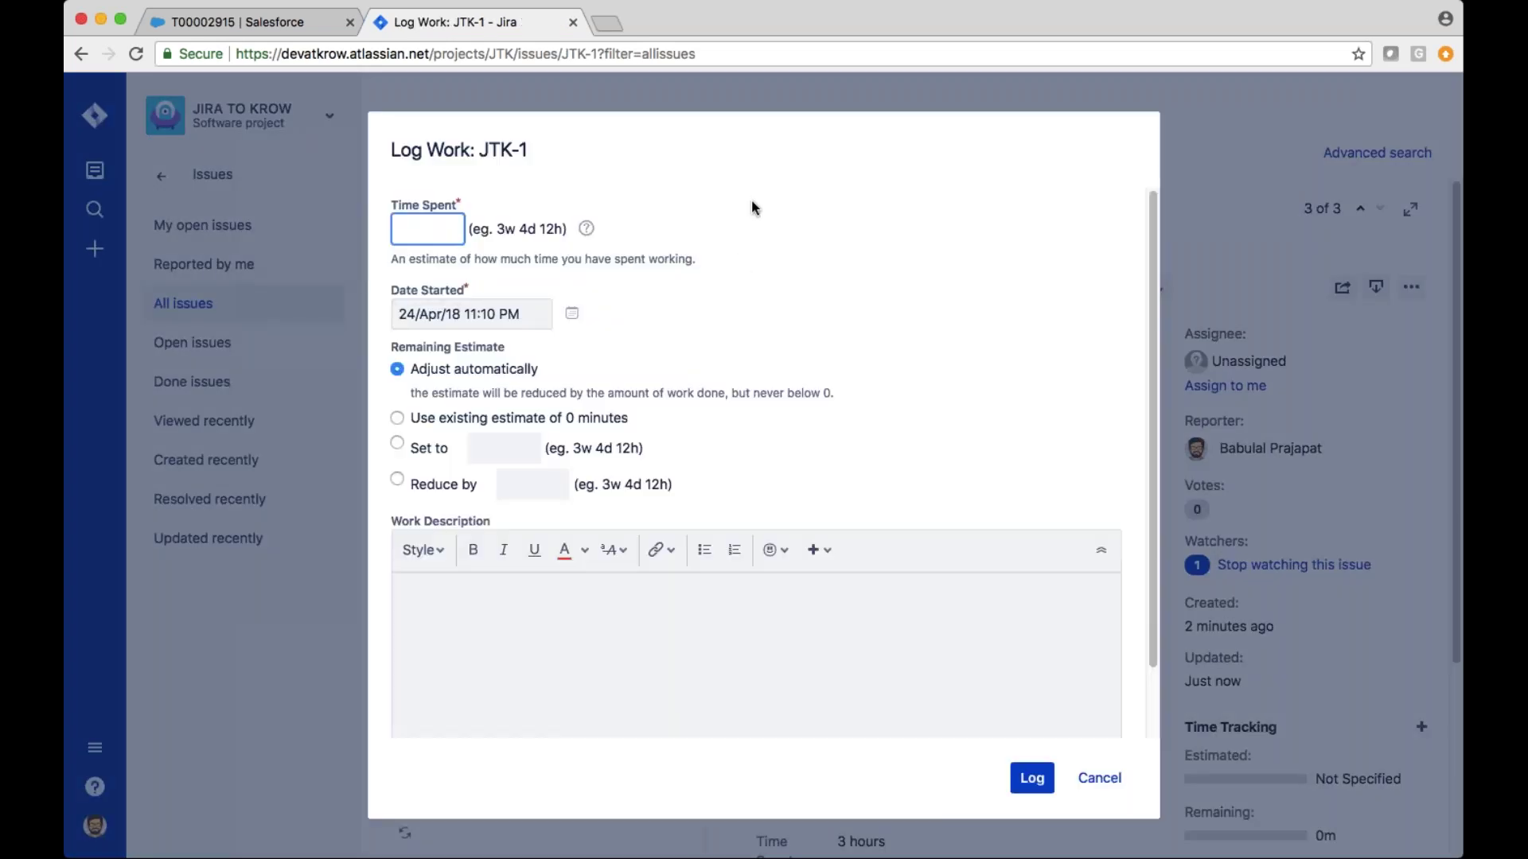
pyautogui.write('6')
pyautogui.click(516, 623)
pyautogui.write('JIRA PROJECT WORK')
pyautogui.click(1031, 778)
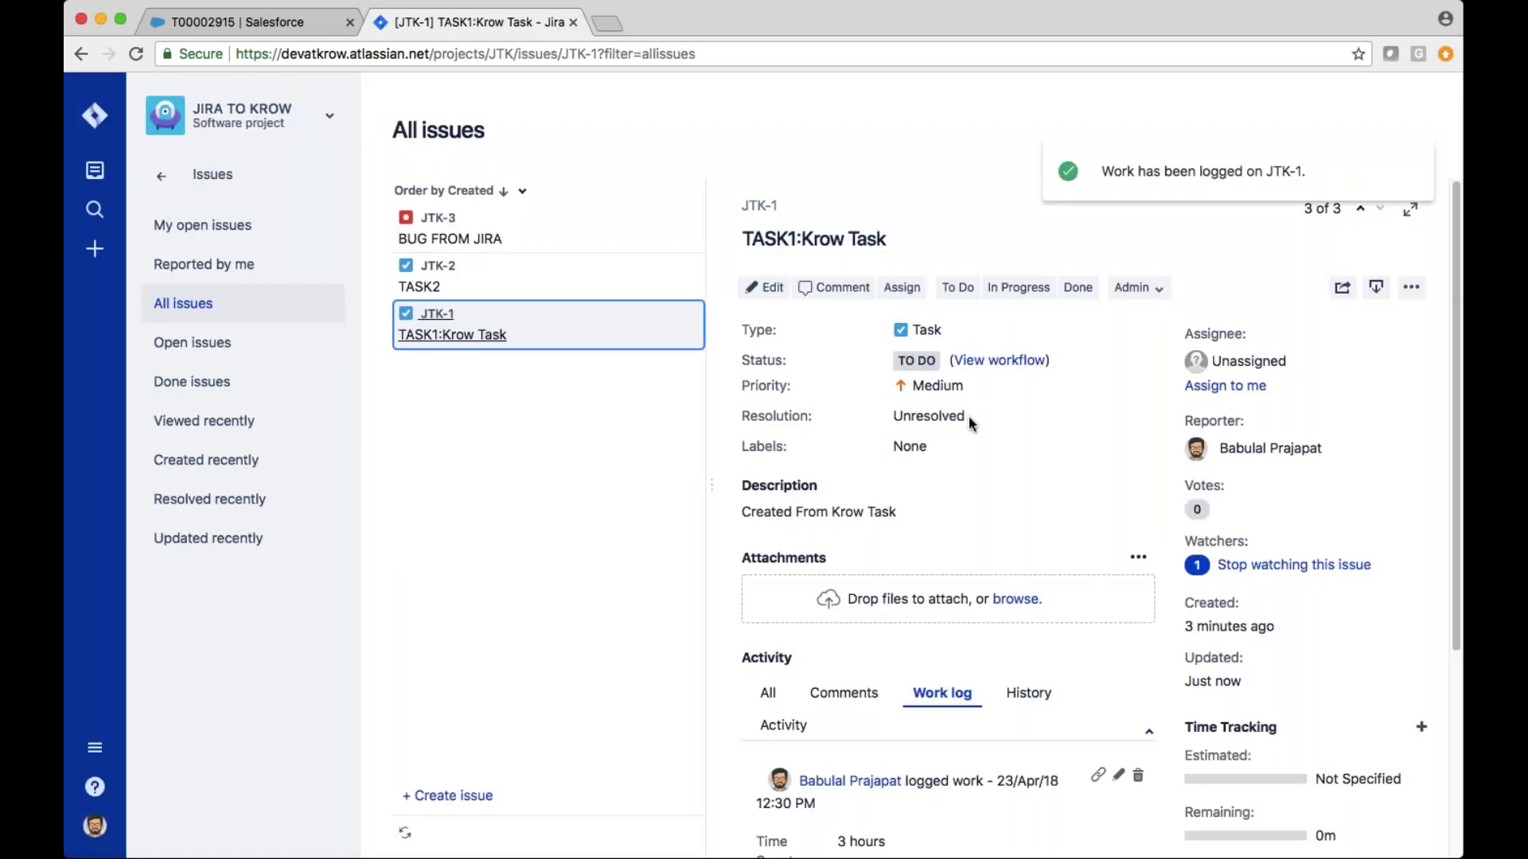
pyautogui.click(273, 24)
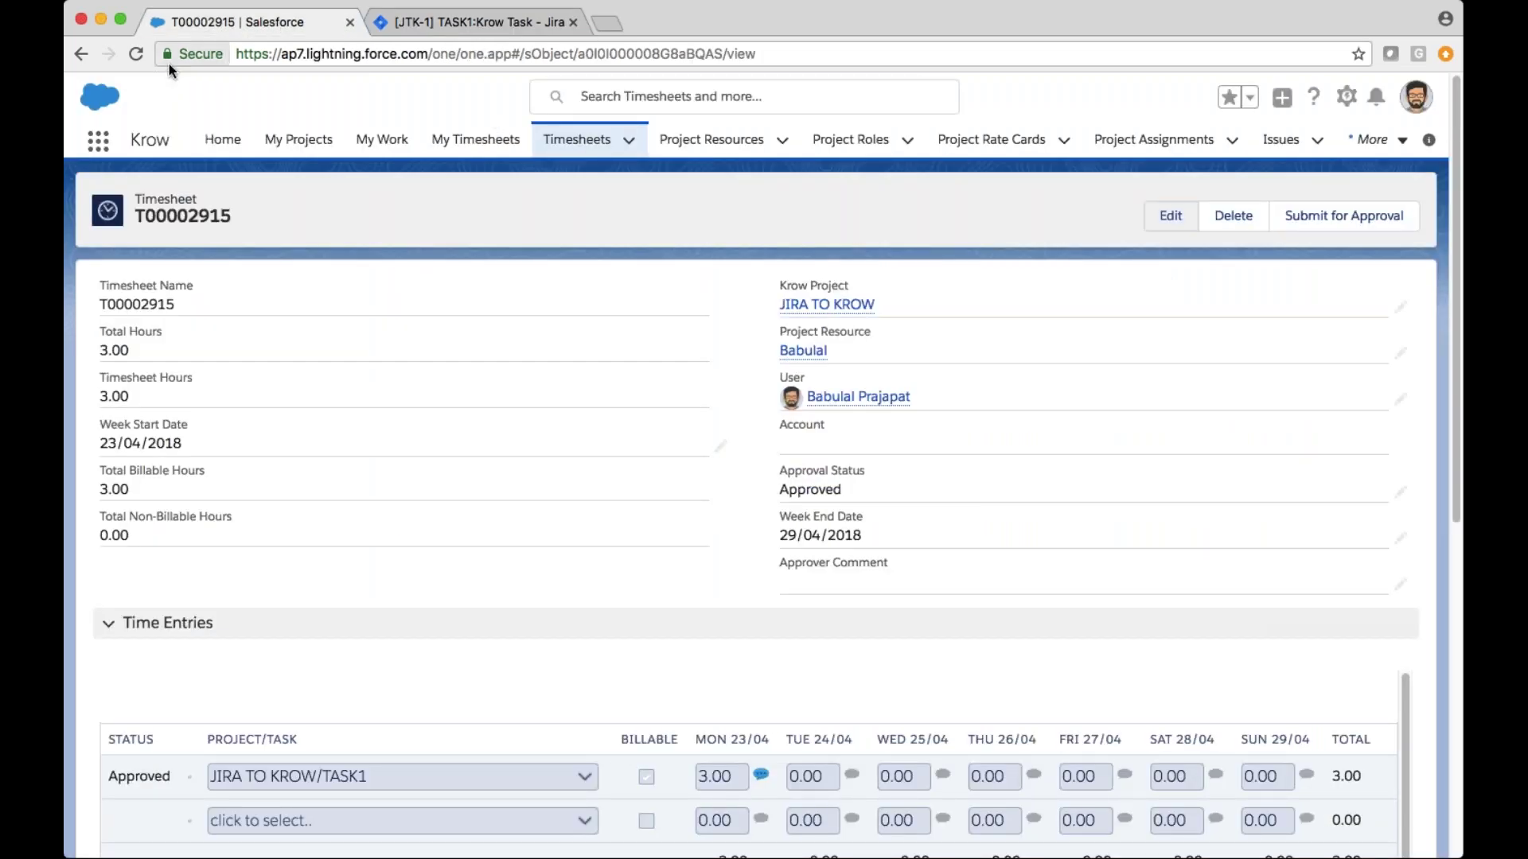
# - Show all timesheets, open T00002916 with 6.00 hours for JIRA TO KROW, then view My Projects
pyautogui.click(566, 147)
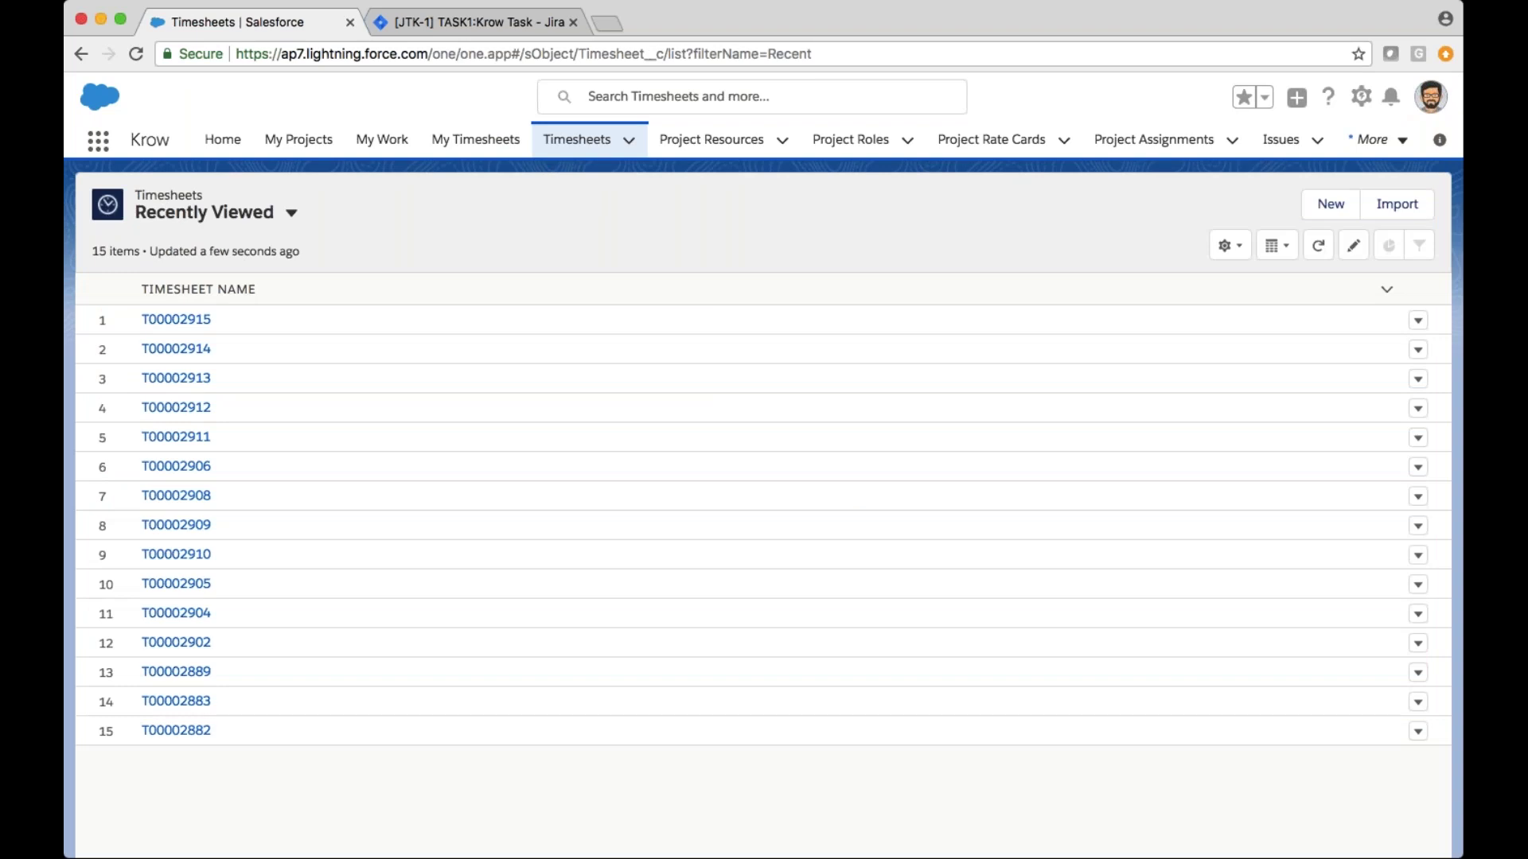
pyautogui.click(255, 213)
pyautogui.click(264, 269)
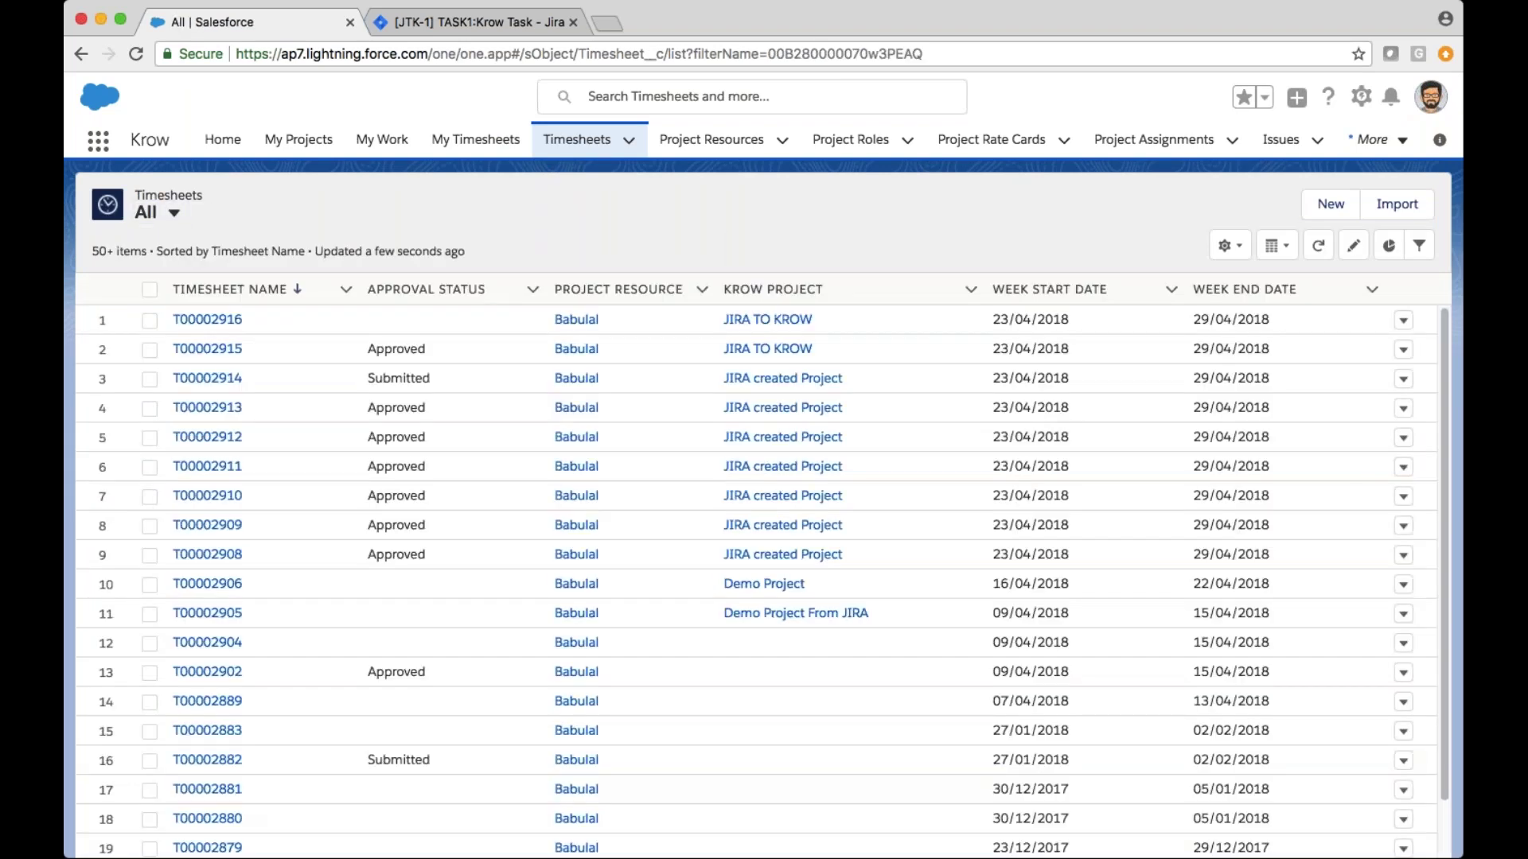
pyautogui.click(226, 320)
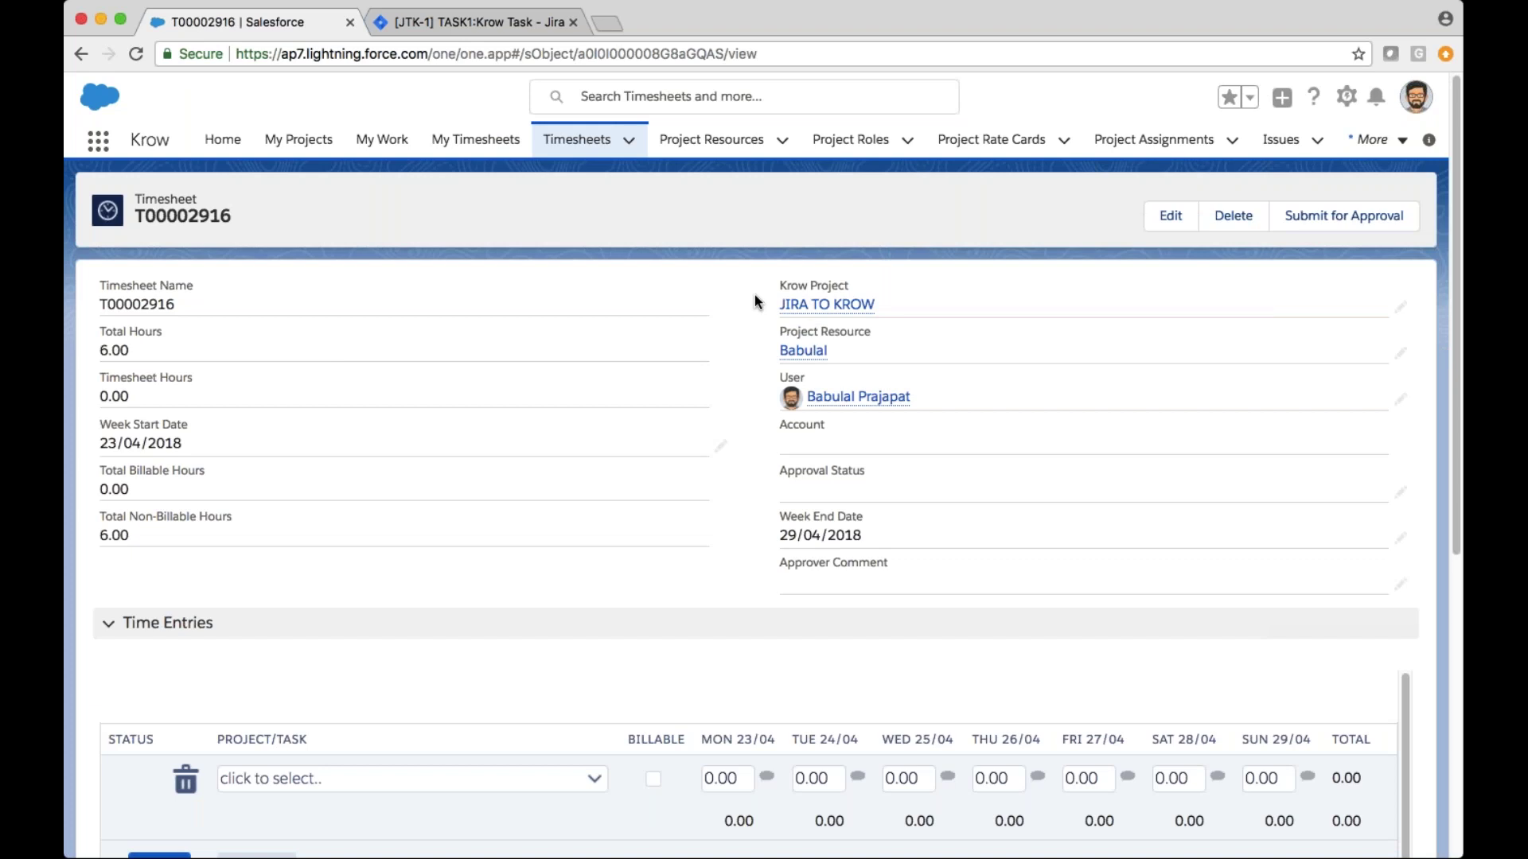
pyautogui.click(296, 145)
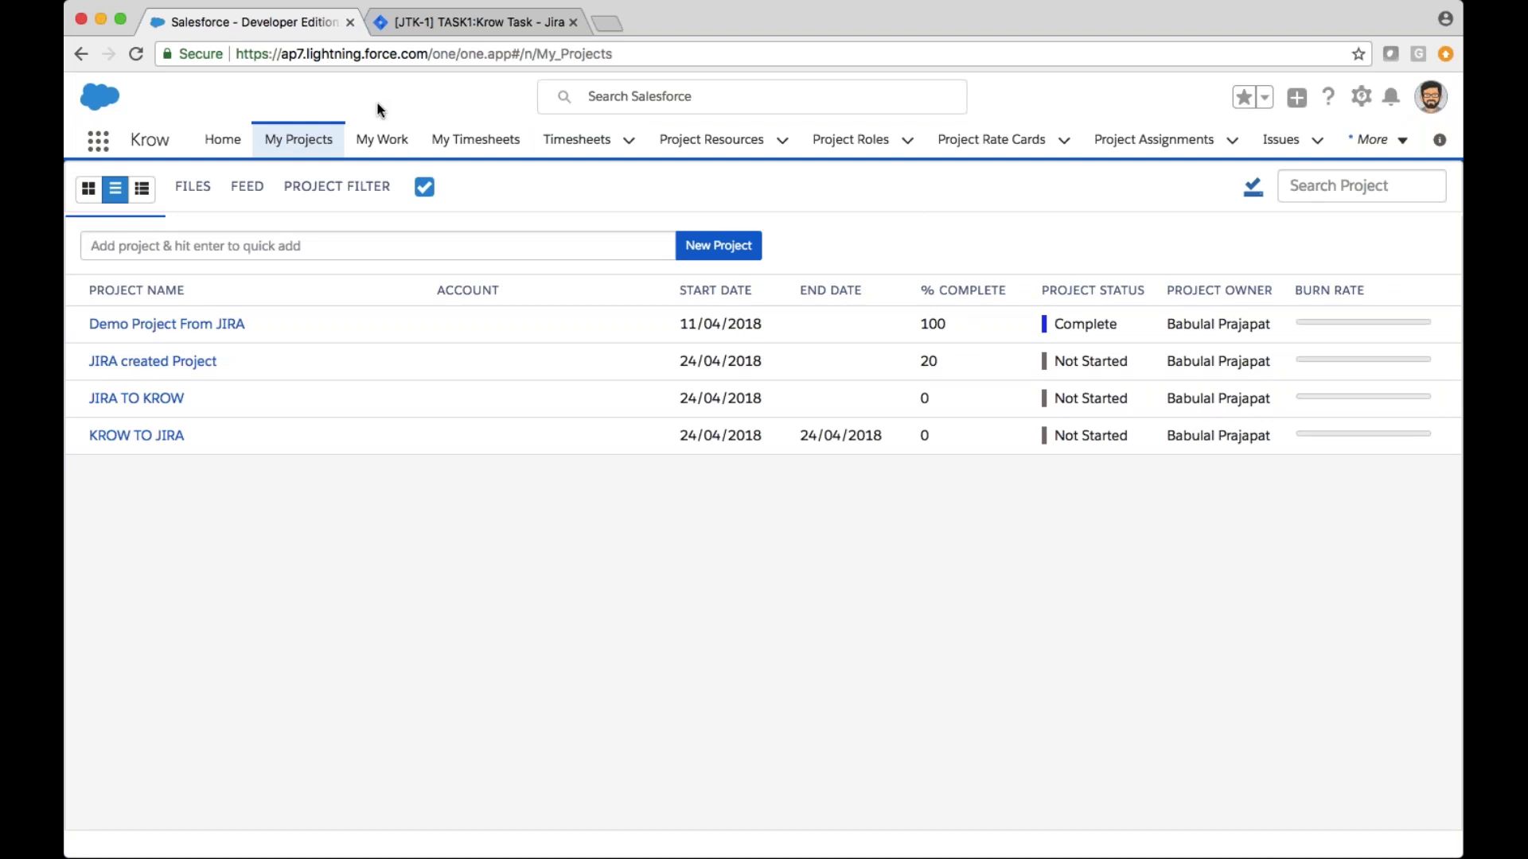
# - Open the JIRA TO KROW project and change TASK2's status to Completed
pyautogui.click(151, 401)
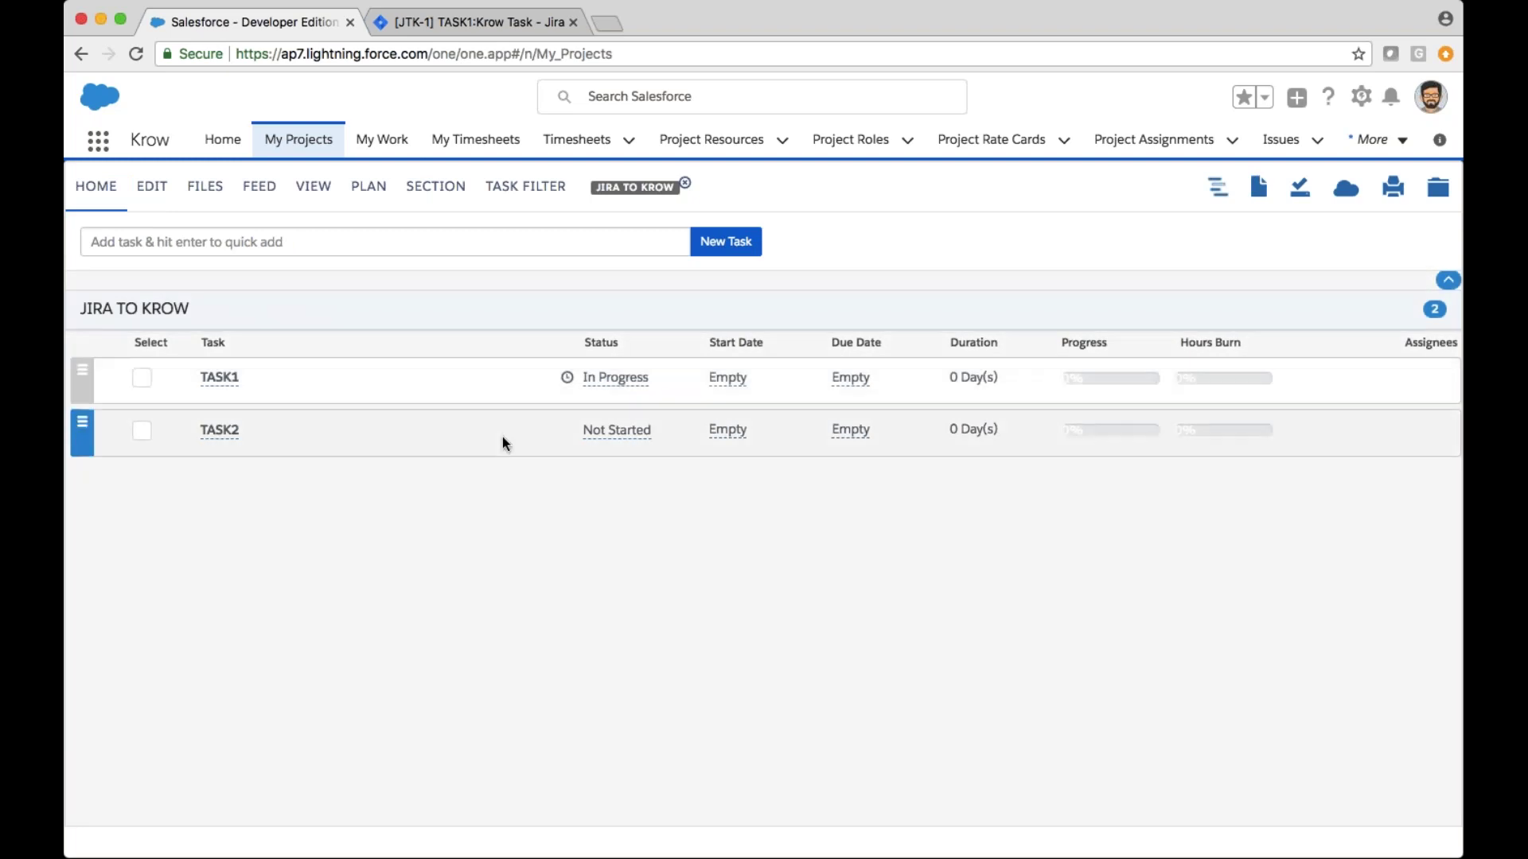
pyautogui.click(614, 431)
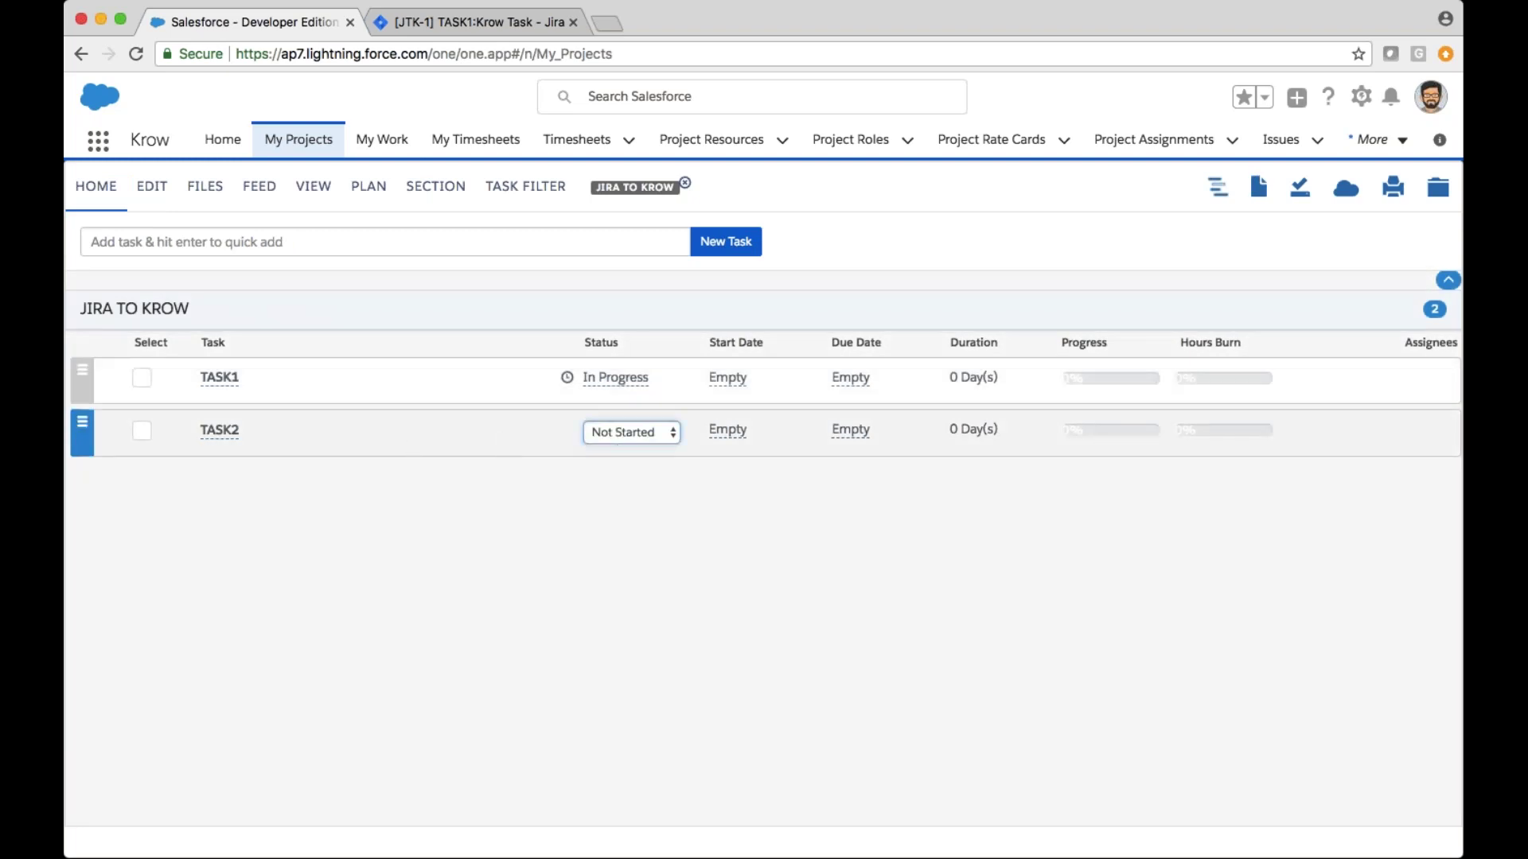
pyautogui.click(614, 489)
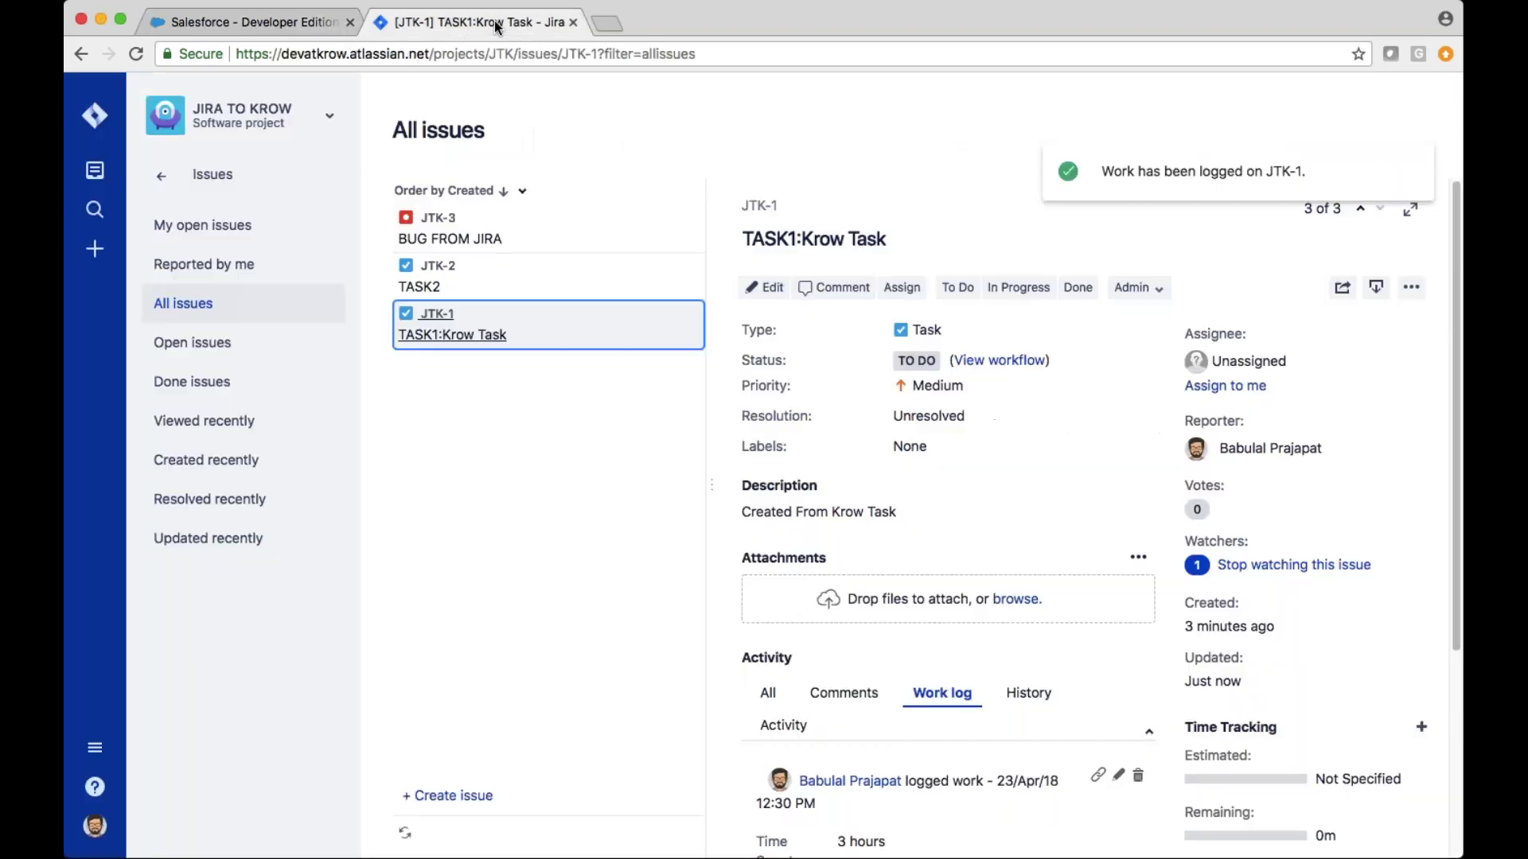
# - Reload Jira and open TASK2 (JTK-2), now showing status Done
pyautogui.click(475, 22)
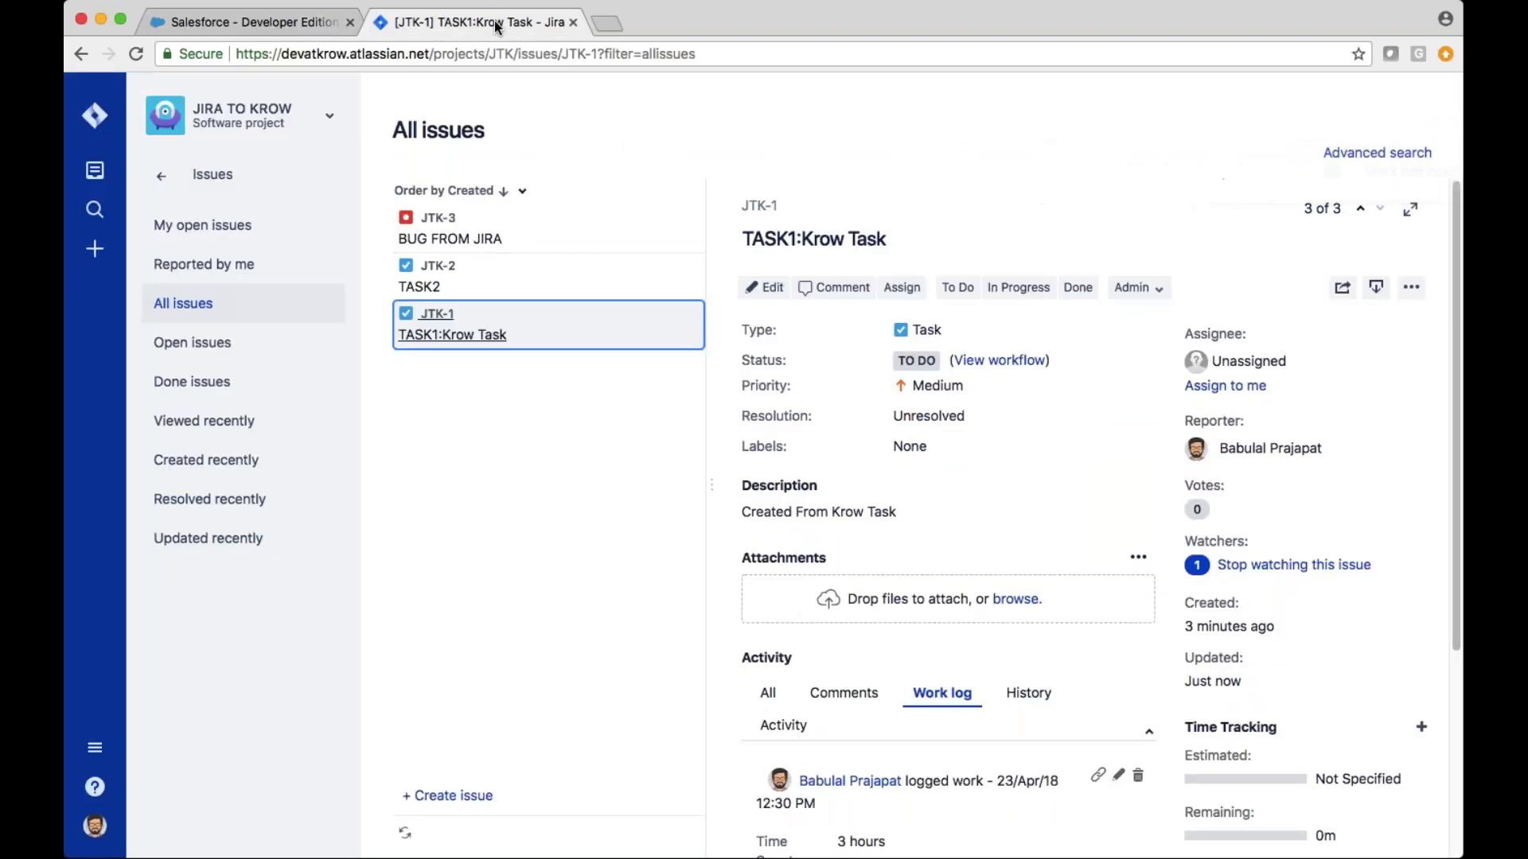
pyautogui.click(136, 54)
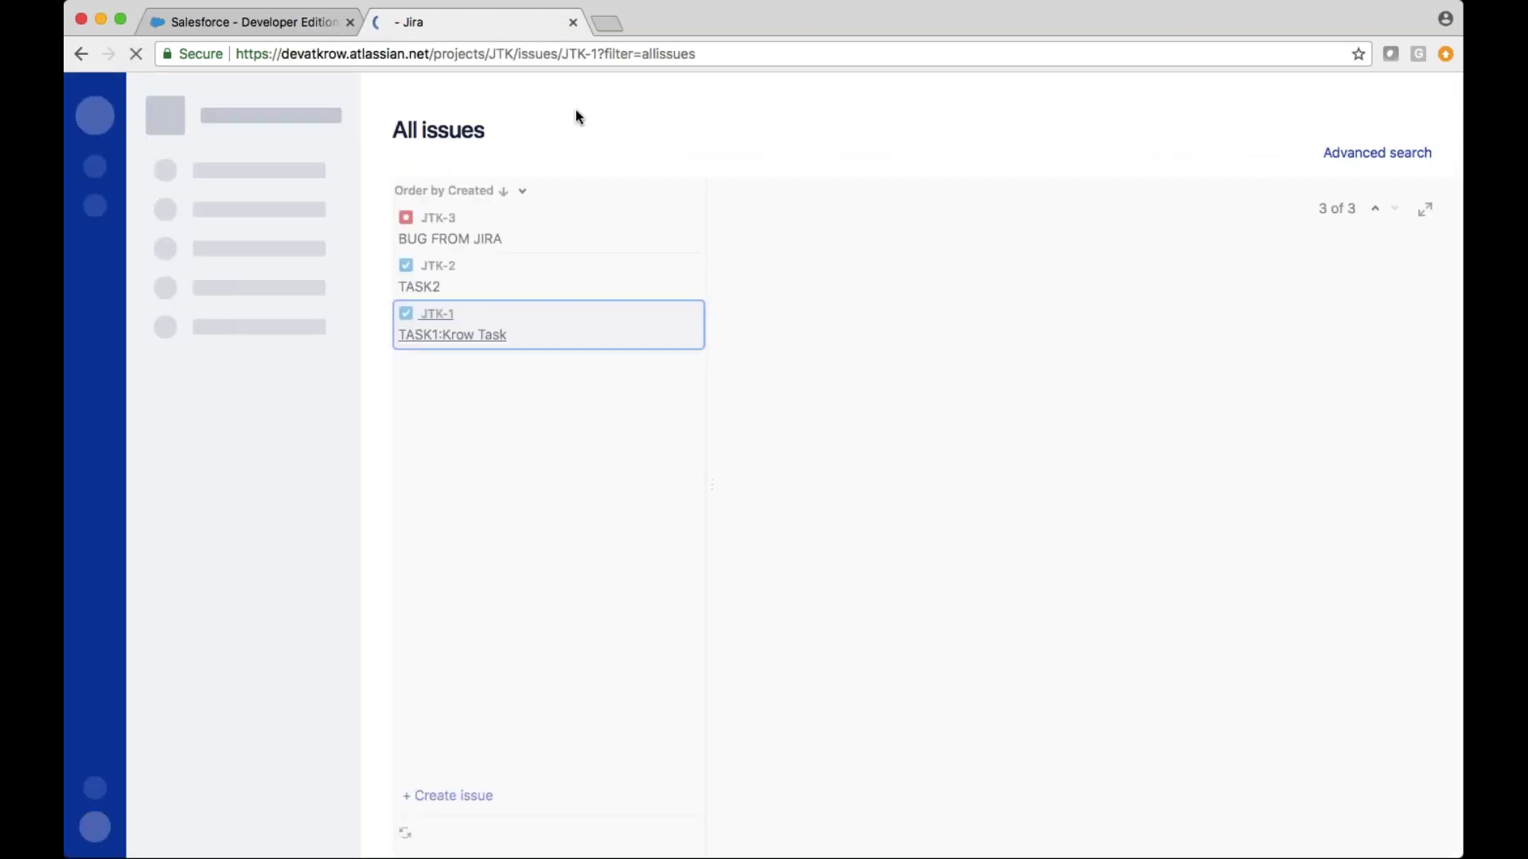
pyautogui.click(552, 279)
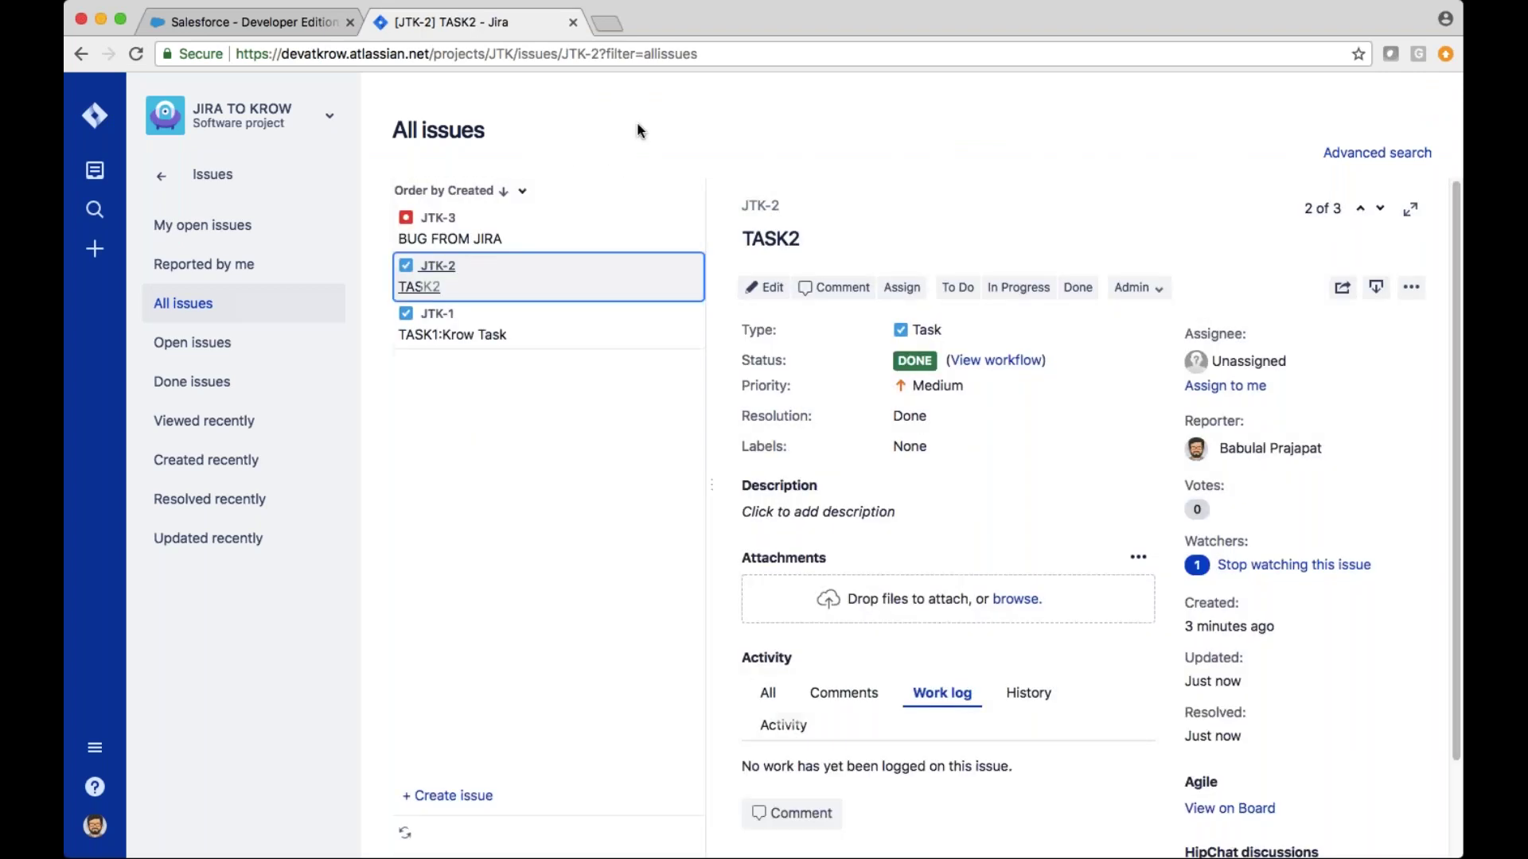